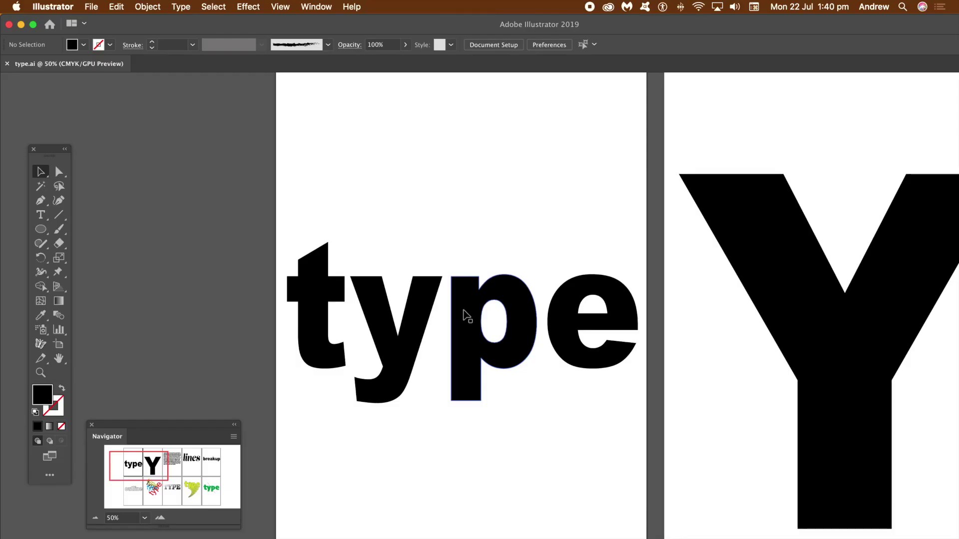
Select the "type" lettering and locate the Divide Objects Below path command without applying it
{"action": "left_click", "coordinate": [470, 293]}
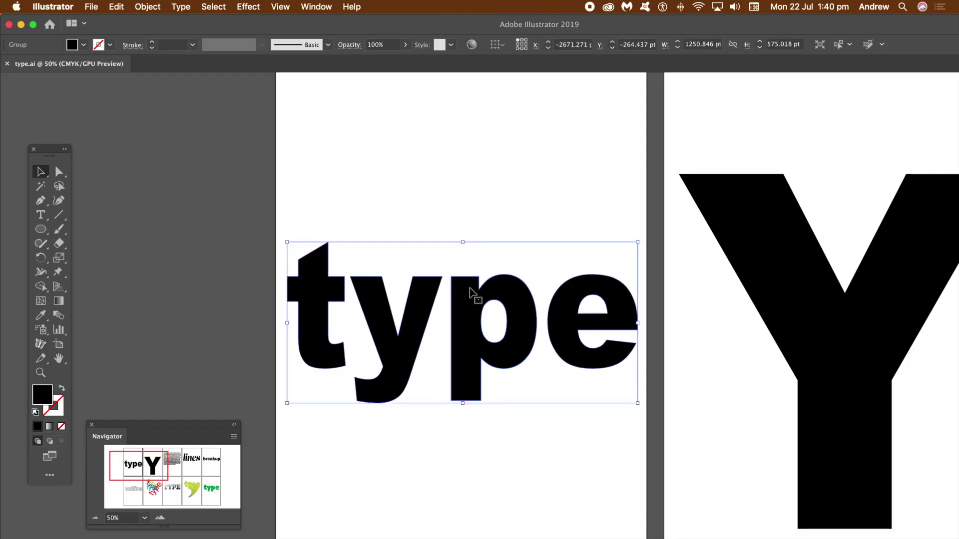
{"action": "left_click", "coordinate": [148, 6]}
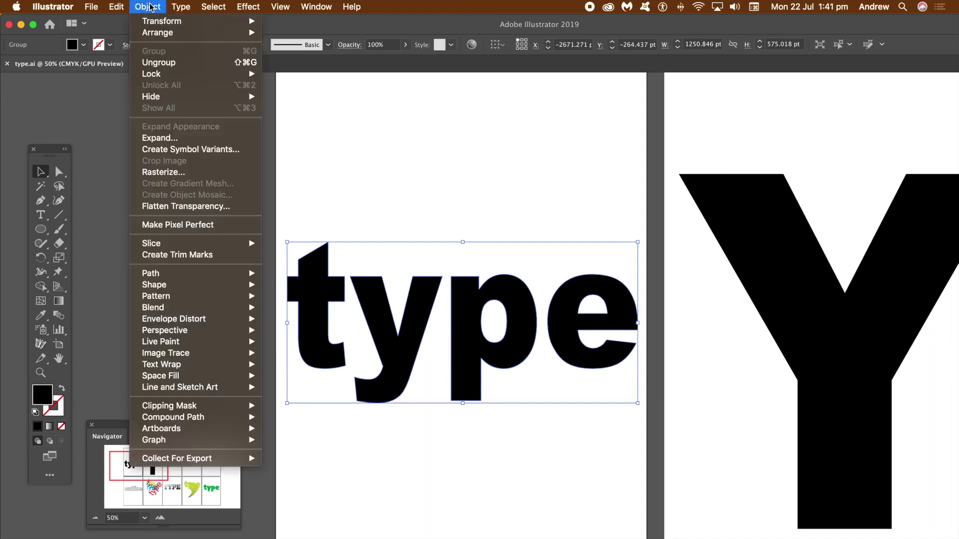
{"action": "mouse_move", "coordinate": [185, 276]}
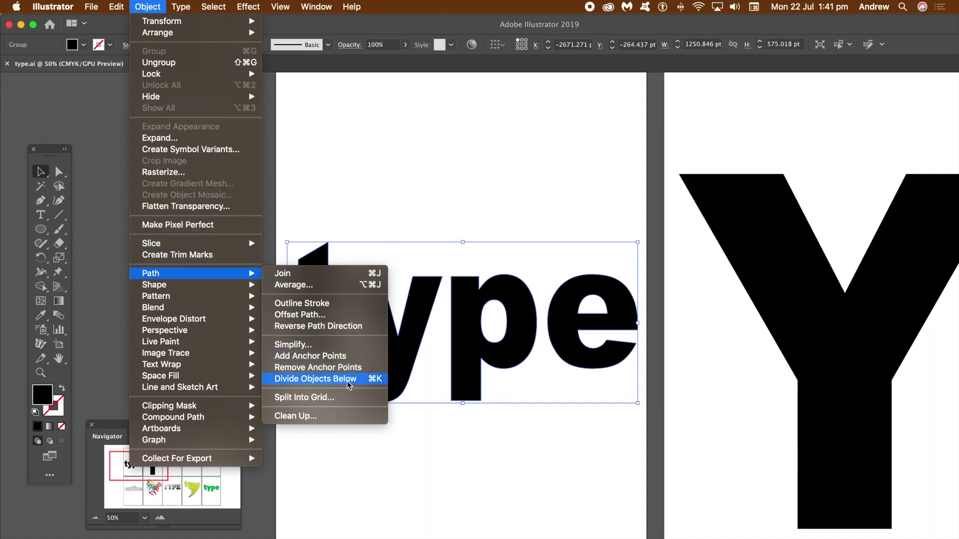
{"action": "left_click", "coordinate": [445, 191]}
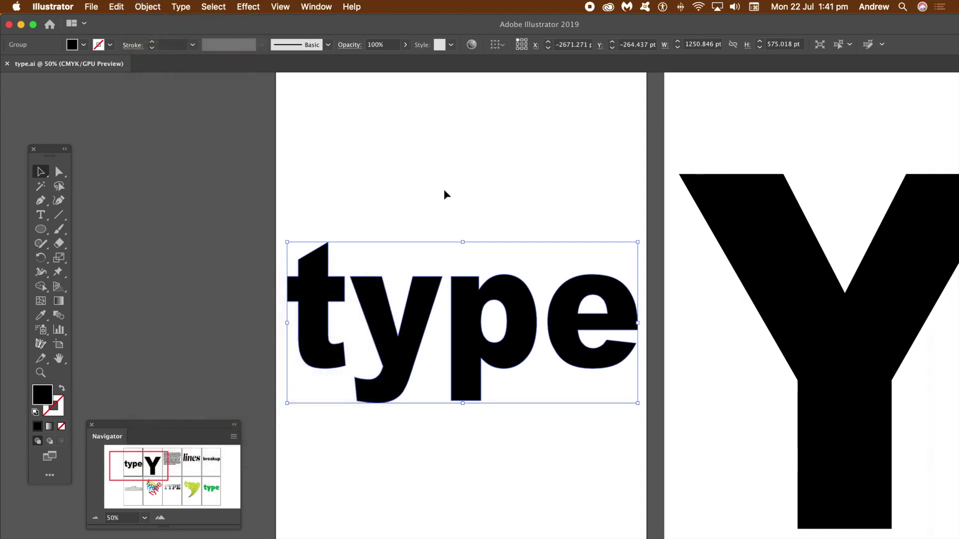
{"action": "left_click", "coordinate": [443, 191]}
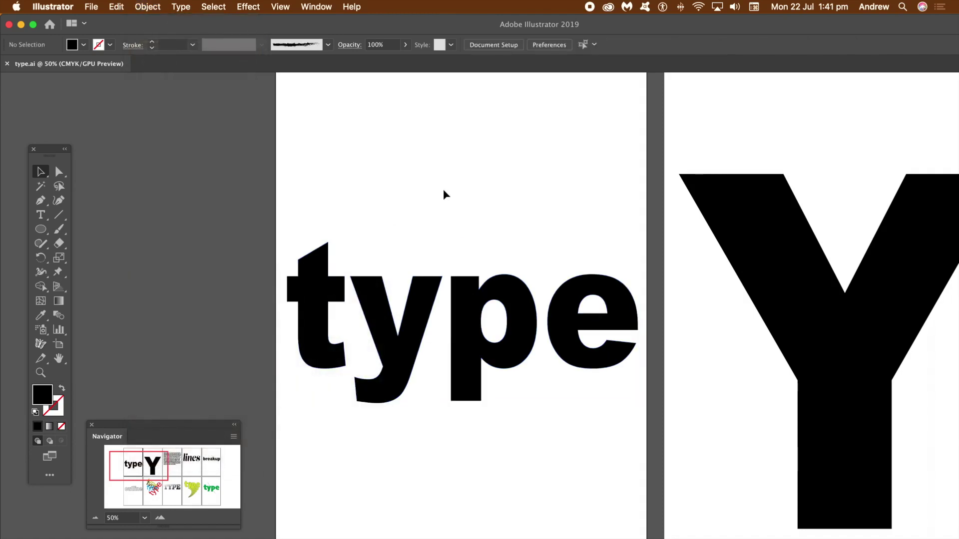
Look up the keyboard shortcut assigned to Divide Objects Below among the Object path menu commands
{"action": "left_click", "coordinate": [115, 7]}
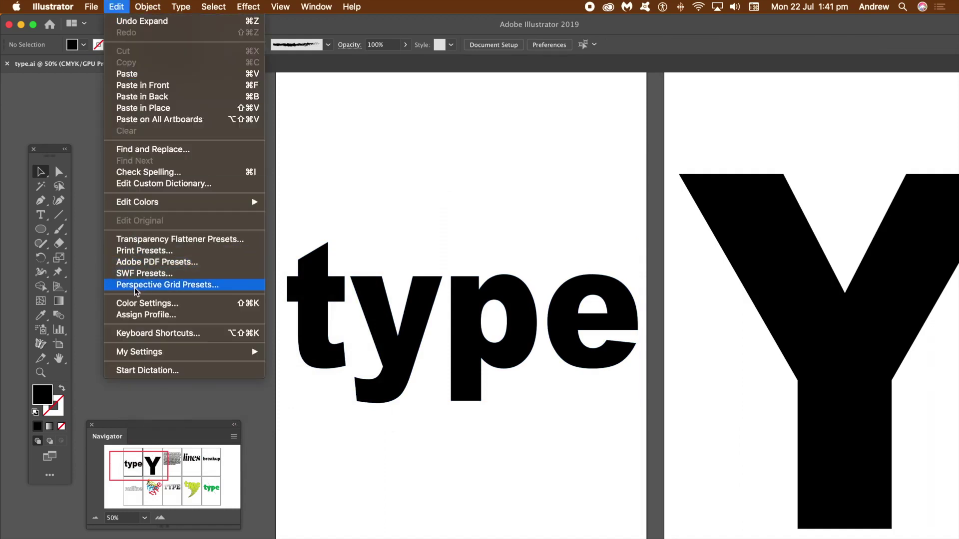
{"action": "left_click", "coordinate": [168, 335]}
{"action": "left_click", "coordinate": [248, 138]}
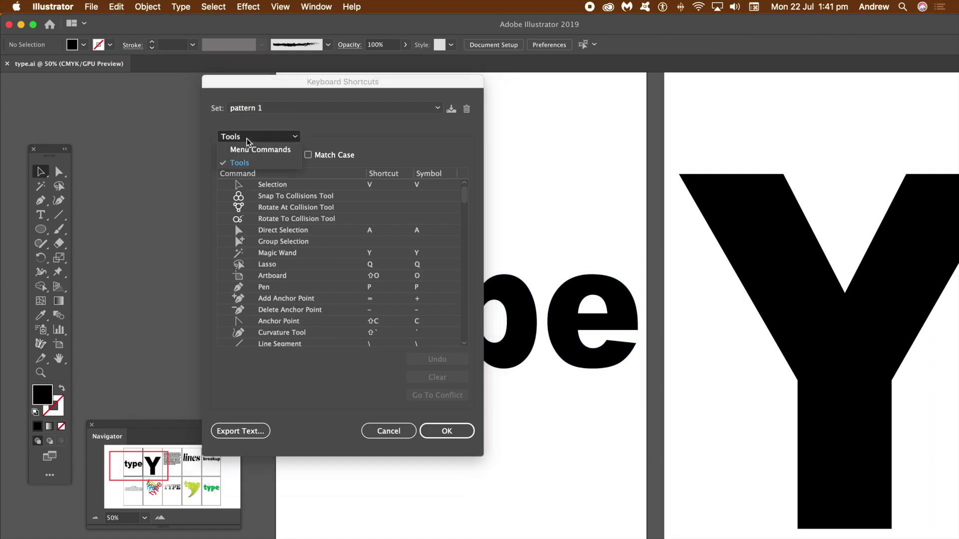
{"action": "left_click", "coordinate": [252, 151]}
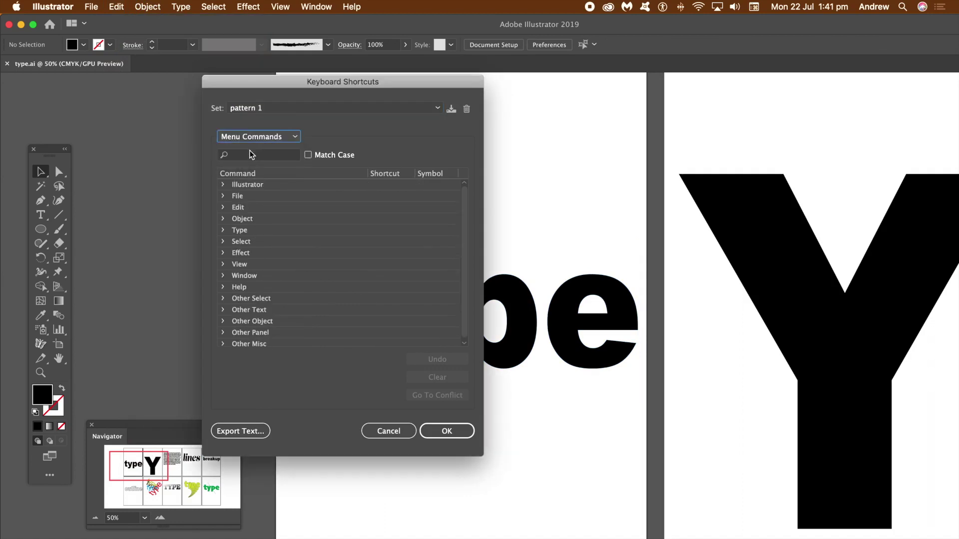
{"action": "left_click", "coordinate": [223, 221]}
{"action": "left_click_drag", "start_coordinate": [467, 198], "coordinate": [465, 265]}
{"action": "left_click", "coordinate": [238, 225]}
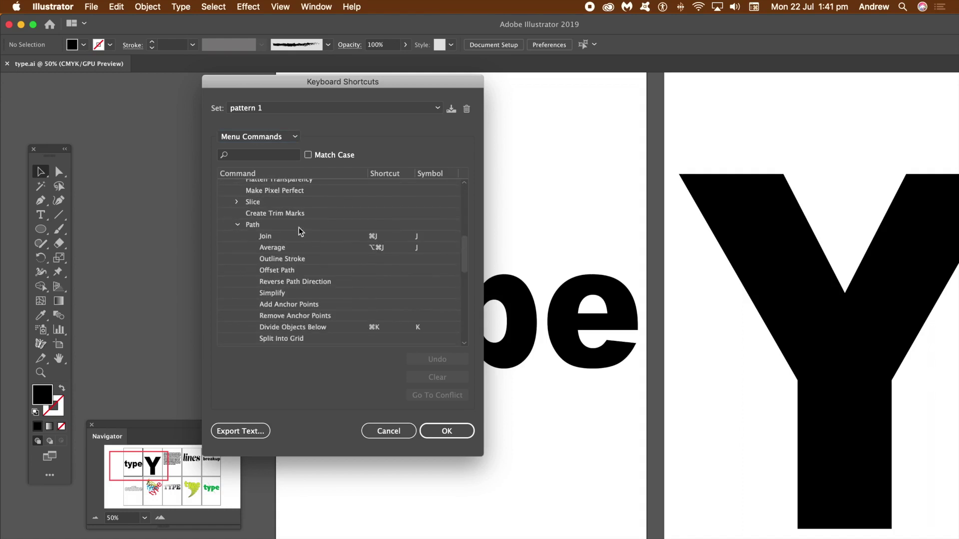
{"action": "left_click_drag", "start_coordinate": [469, 254], "coordinate": [468, 265]}
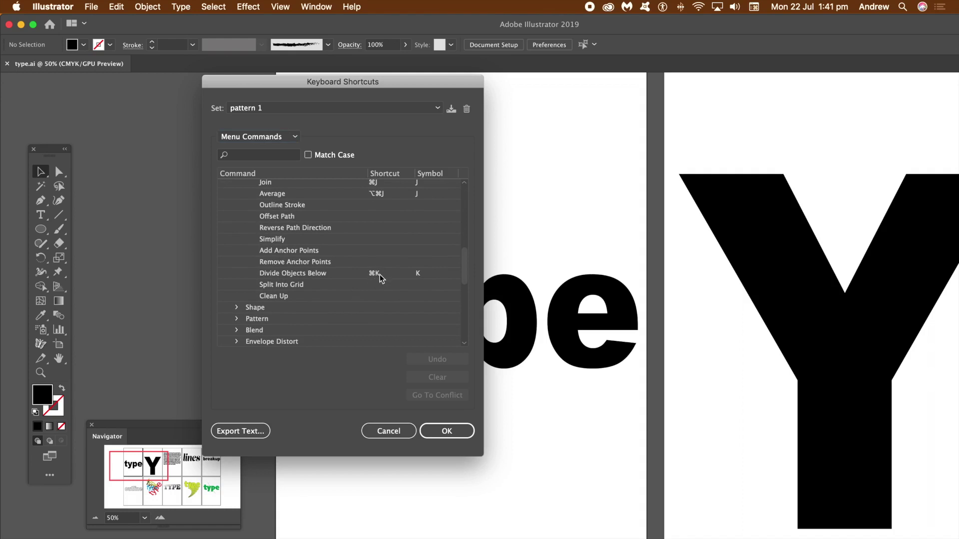
{"action": "left_click", "coordinate": [446, 432]}
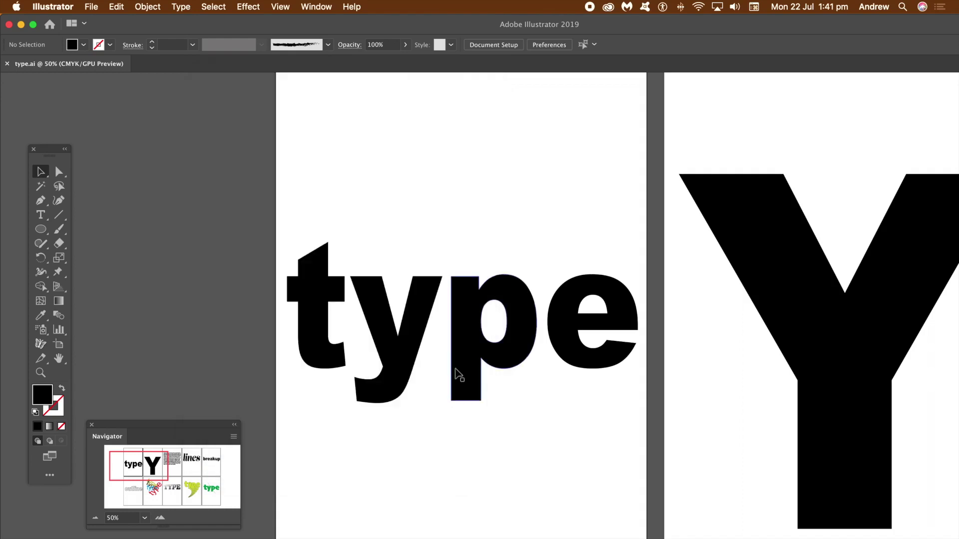
{"action": "left_click", "coordinate": [428, 302]}
{"action": "left_click", "coordinate": [160, 2]}
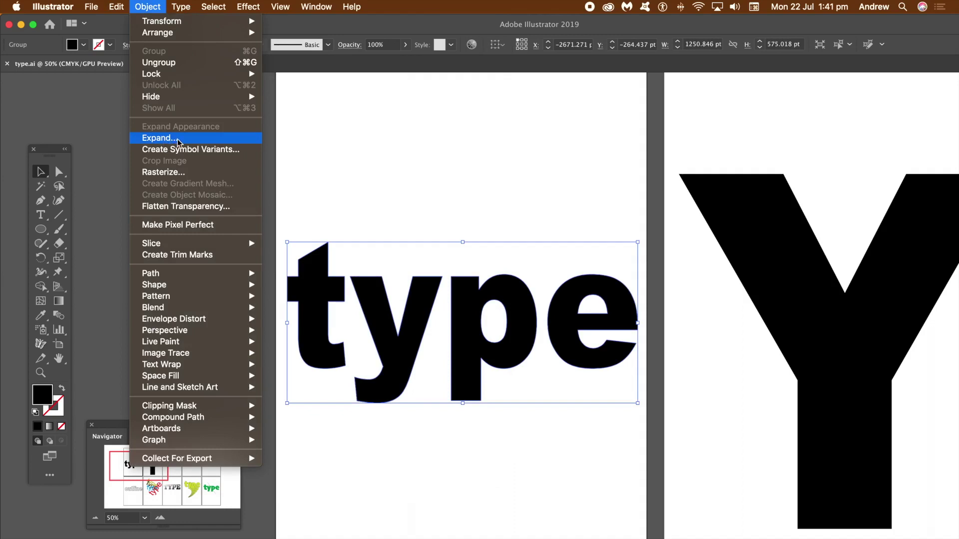
{"action": "left_click", "coordinate": [328, 213]}
{"action": "left_click", "coordinate": [331, 244]}
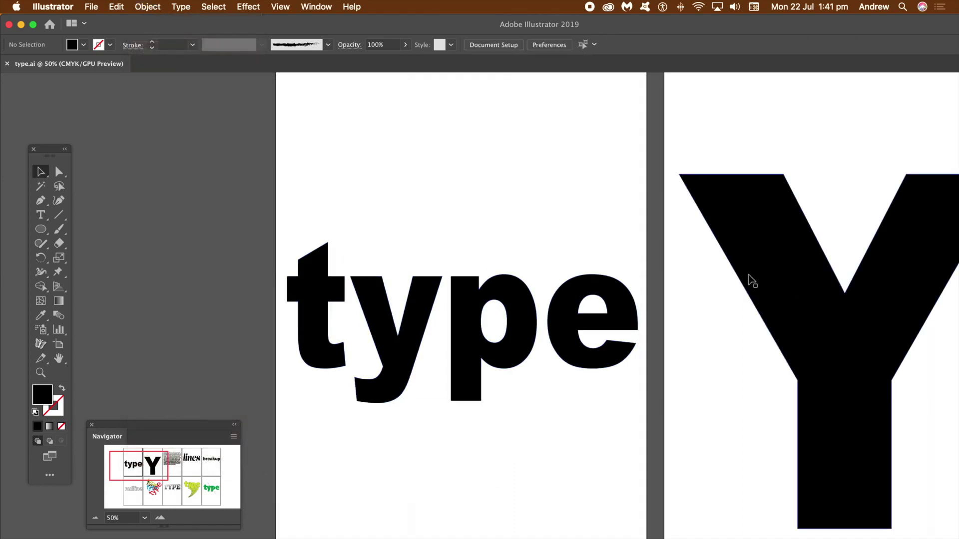
{"action": "left_click", "coordinate": [428, 307]}
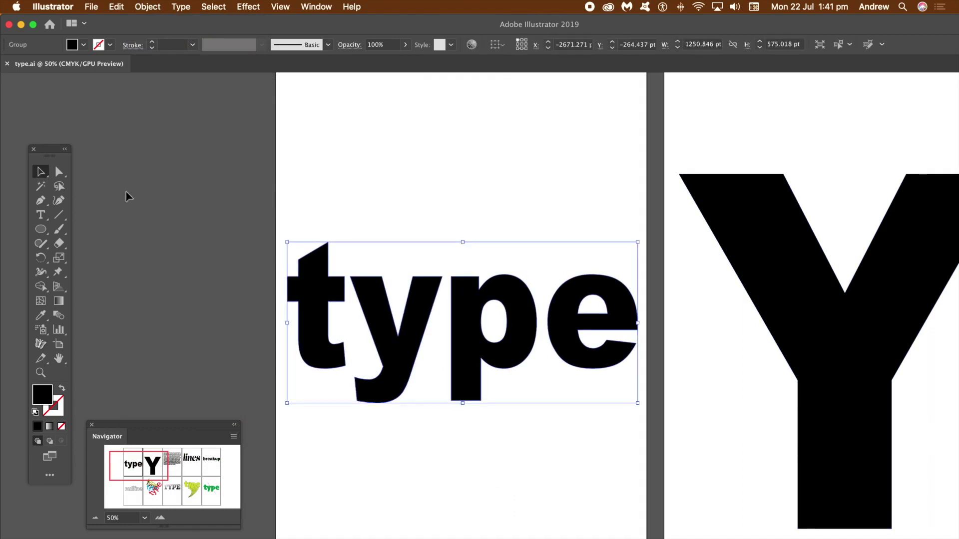
{"action": "left_click", "coordinate": [421, 213]}
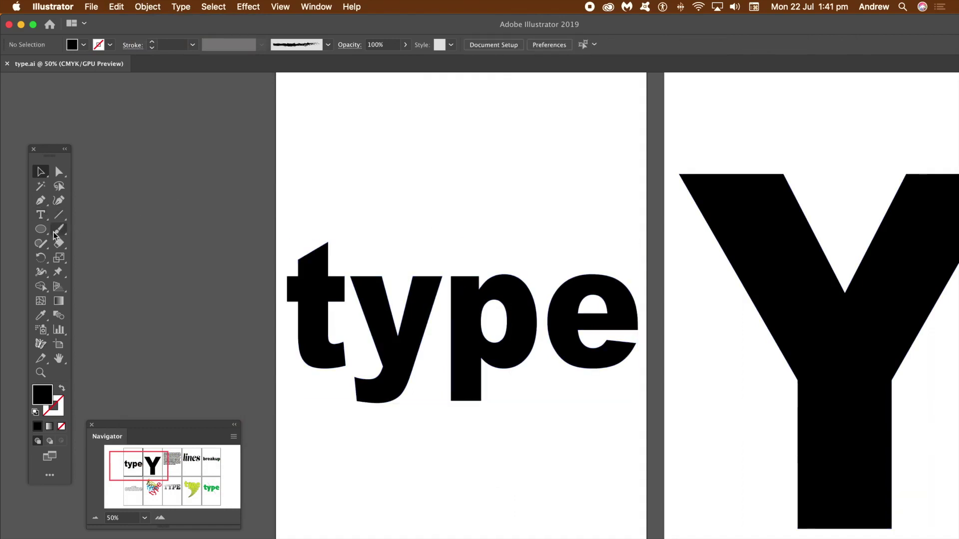
Draw a narrow vertical rectangle about 77 × 594 pt across the t and divide the letter with it
{"action": "left_click", "coordinate": [41, 229]}
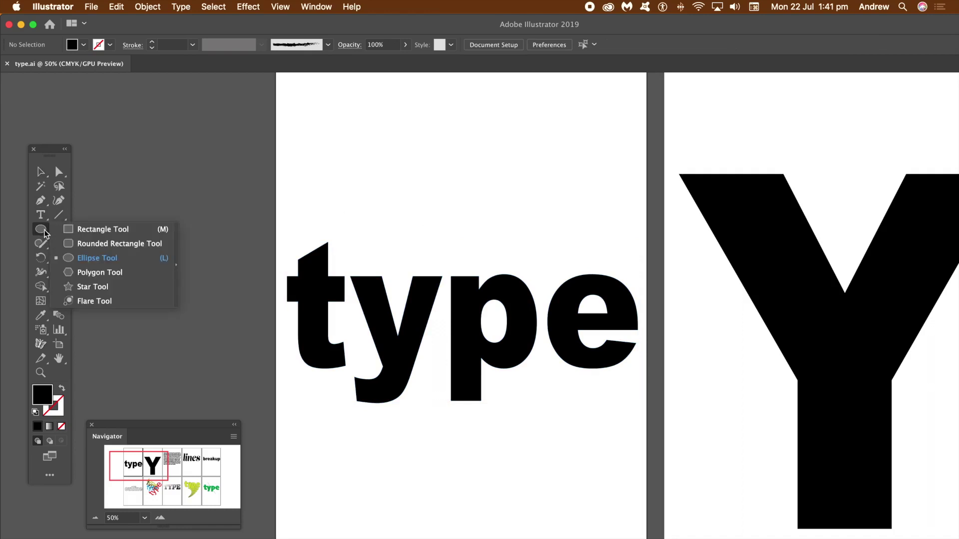
{"action": "left_click", "coordinate": [93, 231]}
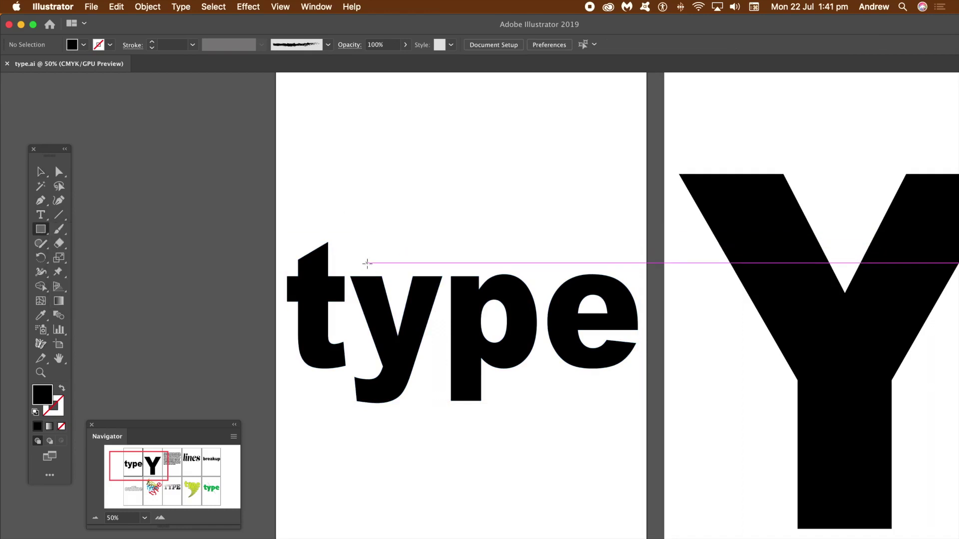
{"action": "left_click_drag", "start_coordinate": [312, 230], "coordinate": [334, 397]}
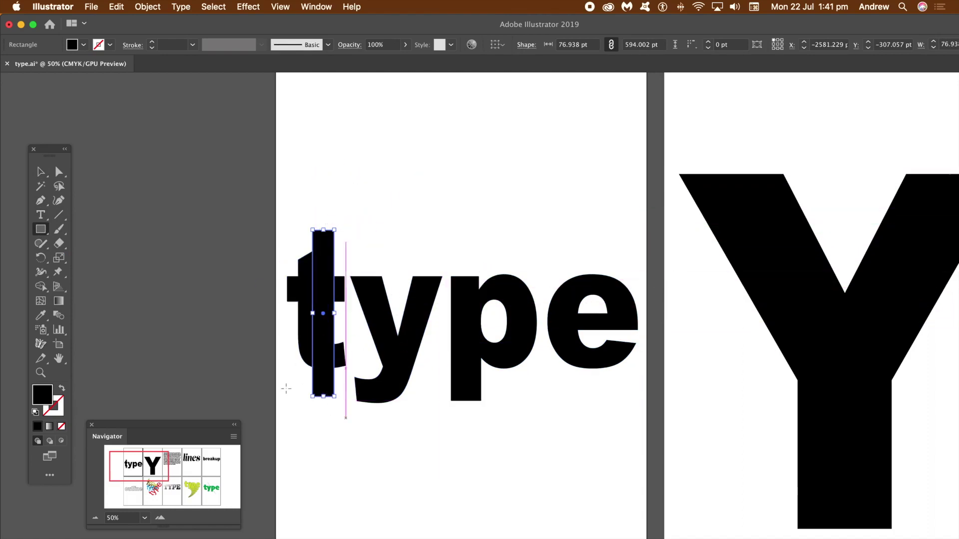
{"action": "key", "text": "super+8"}
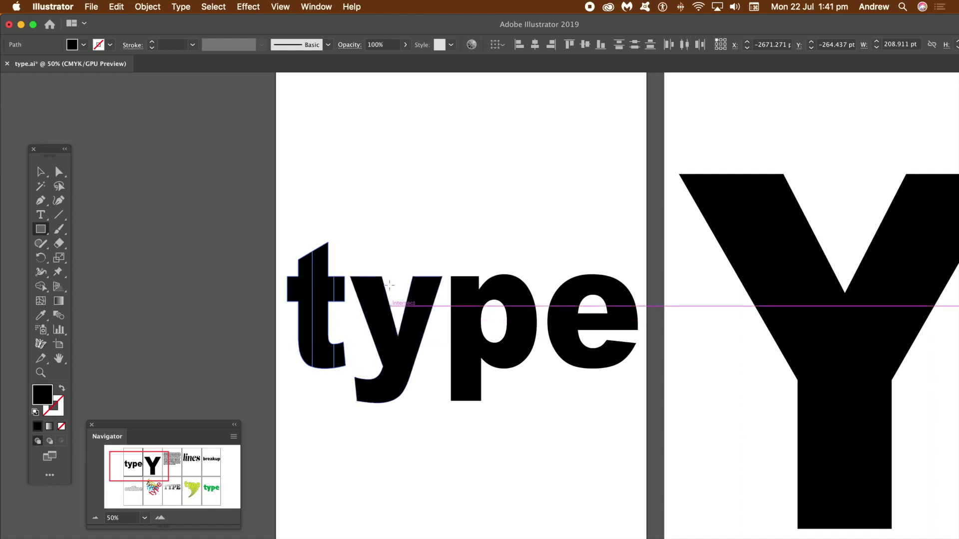
Draw tall rectangles over the y, p and e in turn, dividing the letter below with each one
{"action": "left_click_drag", "start_coordinate": [363, 259], "coordinate": [415, 415]}
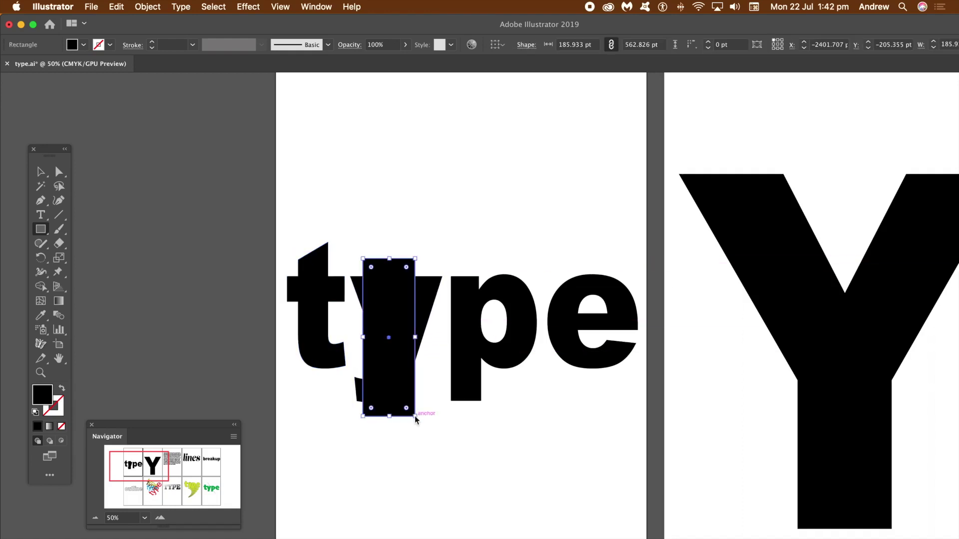
{"action": "key", "text": "super+8"}
{"action": "left_click_drag", "start_coordinate": [459, 265], "coordinate": [519, 415]}
{"action": "key", "text": "super+8"}
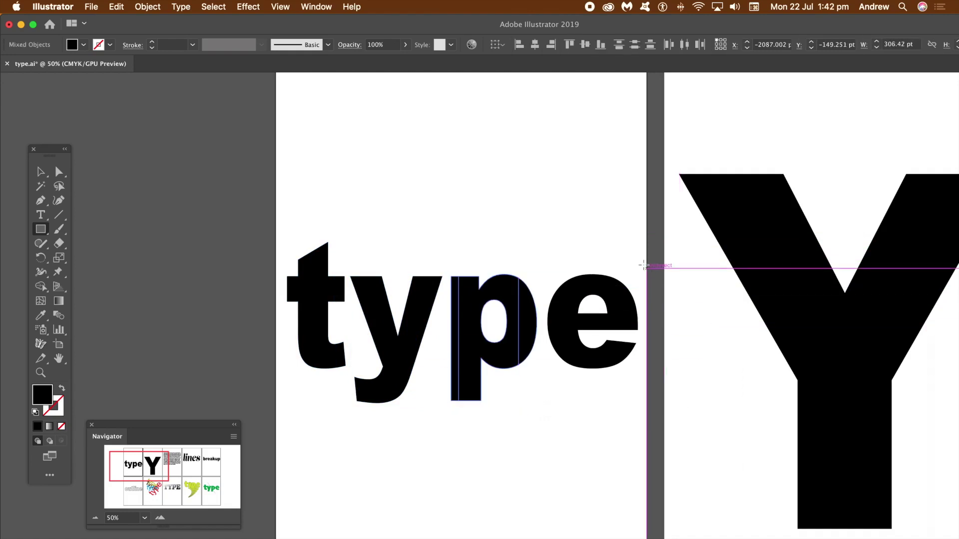
{"action": "left_click_drag", "start_coordinate": [563, 274], "coordinate": [591, 392]}
{"action": "key", "text": "super+8"}
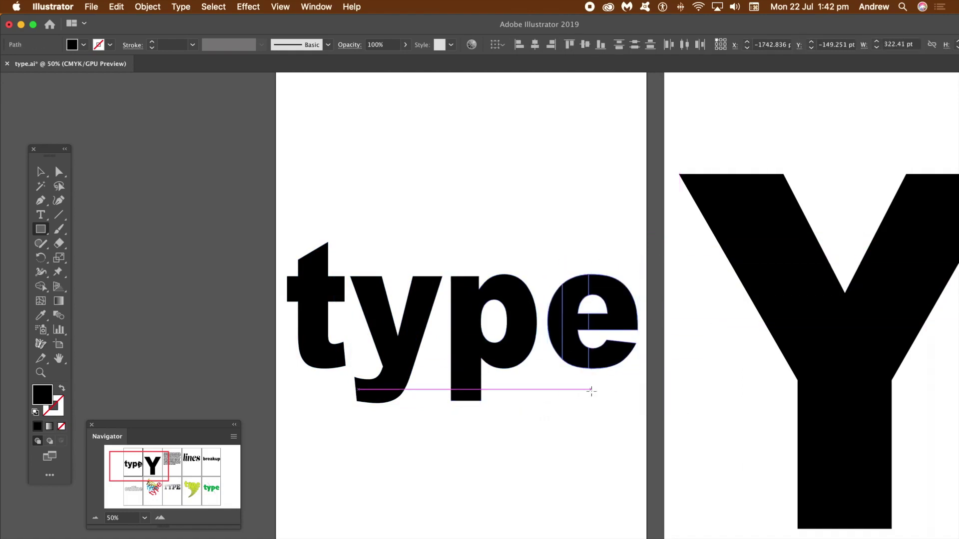
Draw another vertical rectangle about 172 × 635 pt over the p and apply Divide Objects Below
{"action": "left_click_drag", "start_coordinate": [455, 249], "coordinate": [503, 427]}
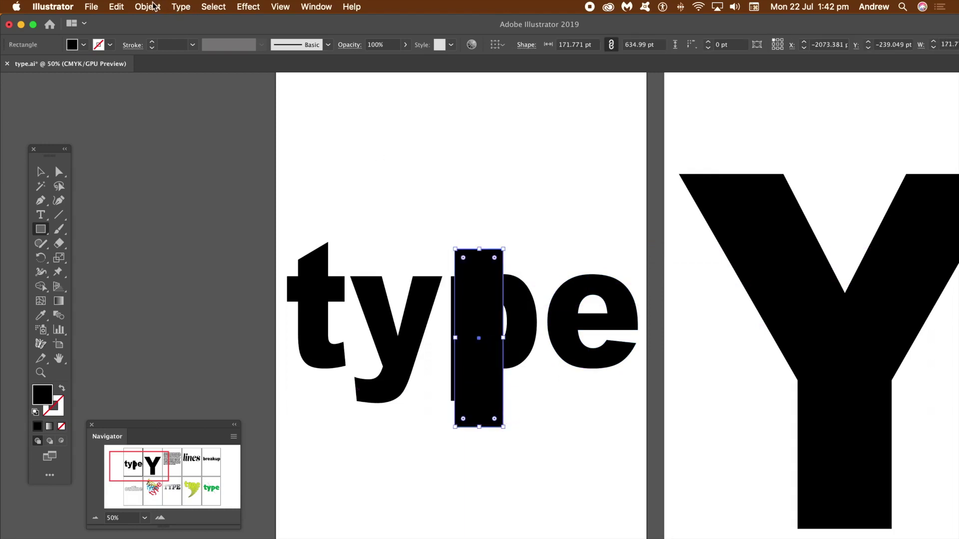
{"action": "left_click", "coordinate": [156, 6]}
{"action": "mouse_move", "coordinate": [177, 275]}
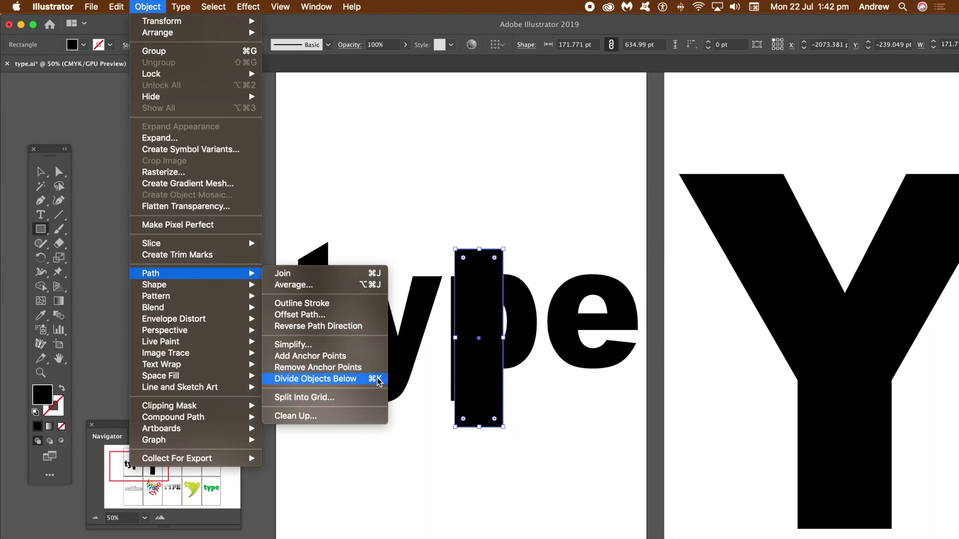
{"action": "left_click", "coordinate": [469, 28]}
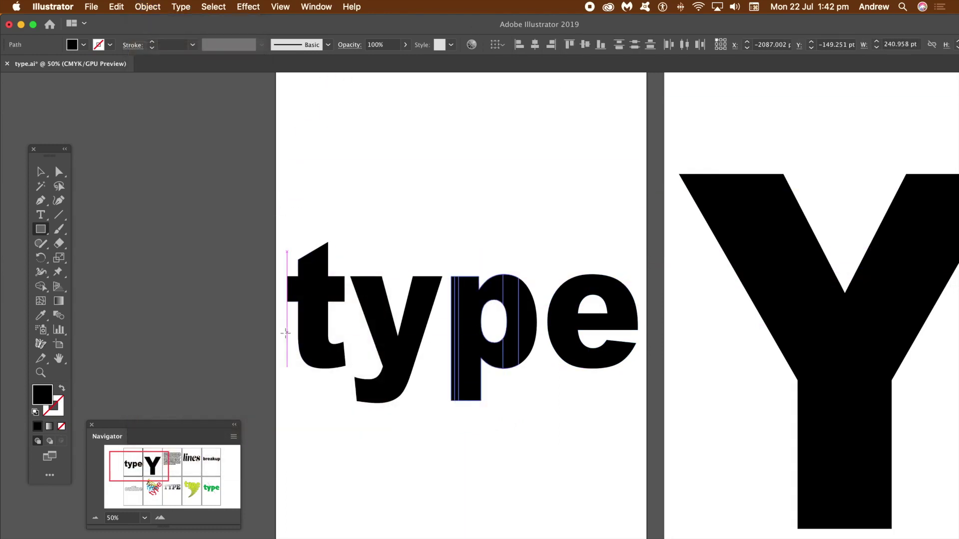
Draw an ellipse over the upper parts of the t and y and divide both letters with it
{"action": "left_click", "coordinate": [40, 229]}
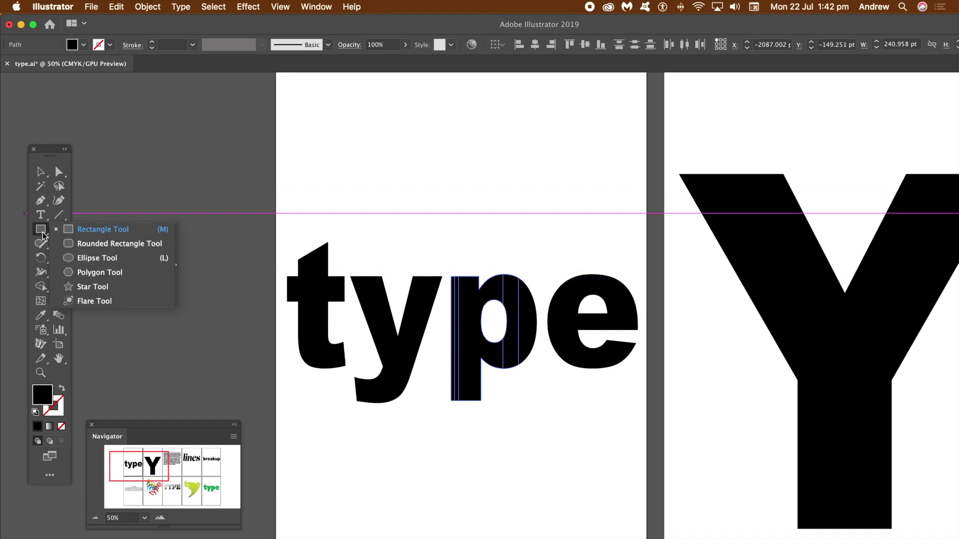
{"action": "left_click", "coordinate": [90, 257]}
{"action": "left_click_drag", "start_coordinate": [288, 226], "coordinate": [419, 349]}
{"action": "key", "text": "ctrl+z"}
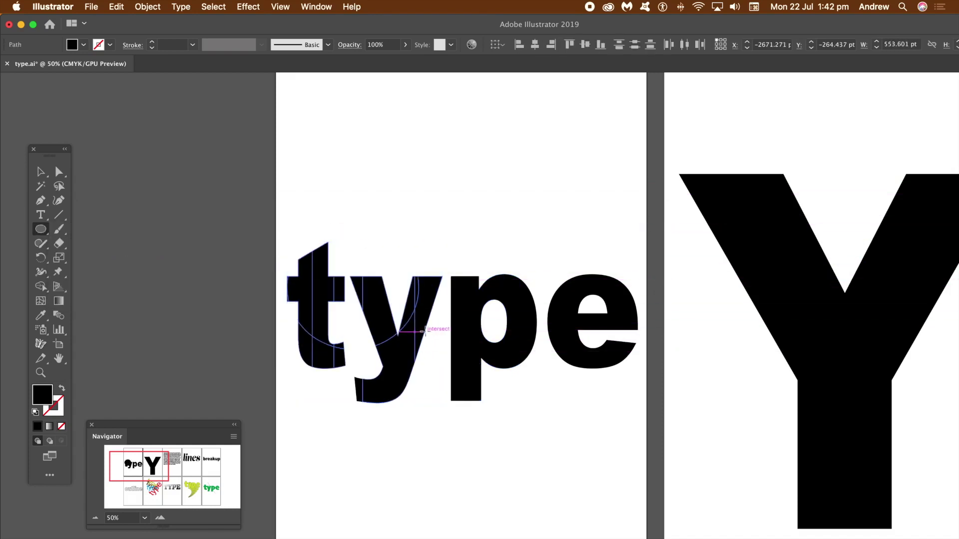
Divide the letters with an ellipse about 423 × 392 pt over the lower t and y and another over the upper p
{"action": "left_click_drag", "start_coordinate": [288, 323], "coordinate": [407, 434]}
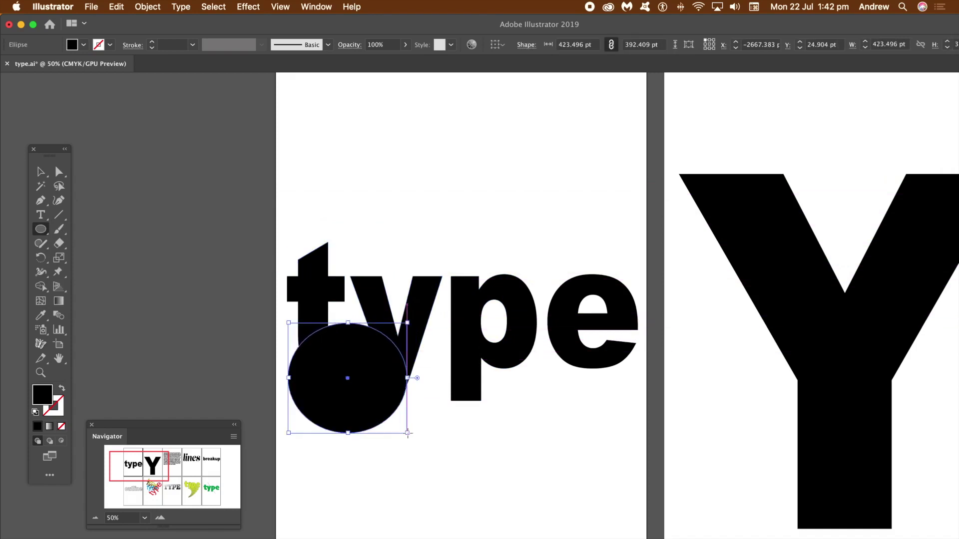
{"action": "key", "text": "ctrl+z"}
{"action": "left_click_drag", "start_coordinate": [442, 243], "coordinate": [528, 334]}
{"action": "key", "text": "ctrl+z"}
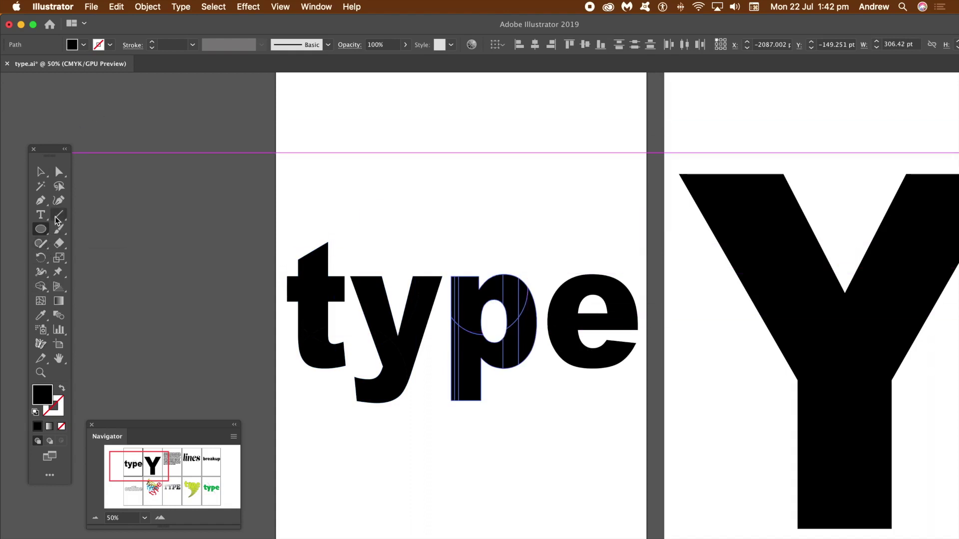
Draw a seven-point zigzag shape with the Pen tool from the t to the e and divide the letters below with it
{"action": "left_click", "coordinate": [40, 201]}
{"action": "left_click", "coordinate": [315, 386]}
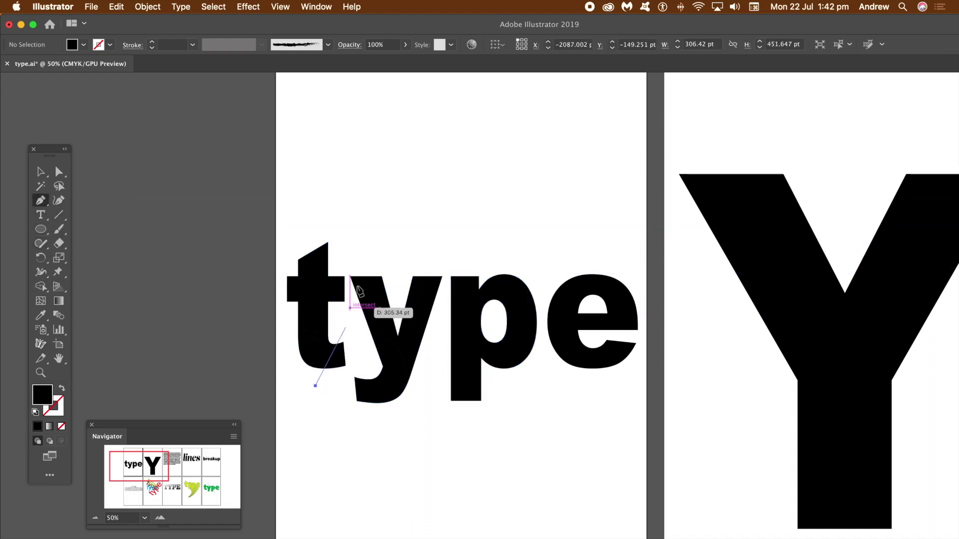
{"action": "left_click", "coordinate": [384, 251]}
{"action": "left_click", "coordinate": [428, 397]}
{"action": "left_click", "coordinate": [523, 251]}
{"action": "left_click", "coordinate": [523, 400]}
{"action": "left_click", "coordinate": [619, 260]}
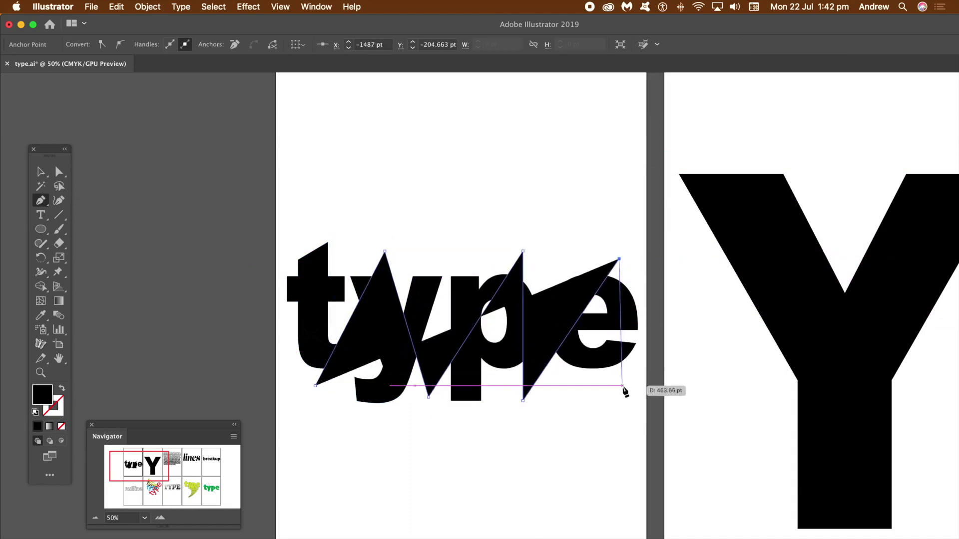
{"action": "left_click", "coordinate": [619, 388]}
{"action": "key", "text": "super+4"}
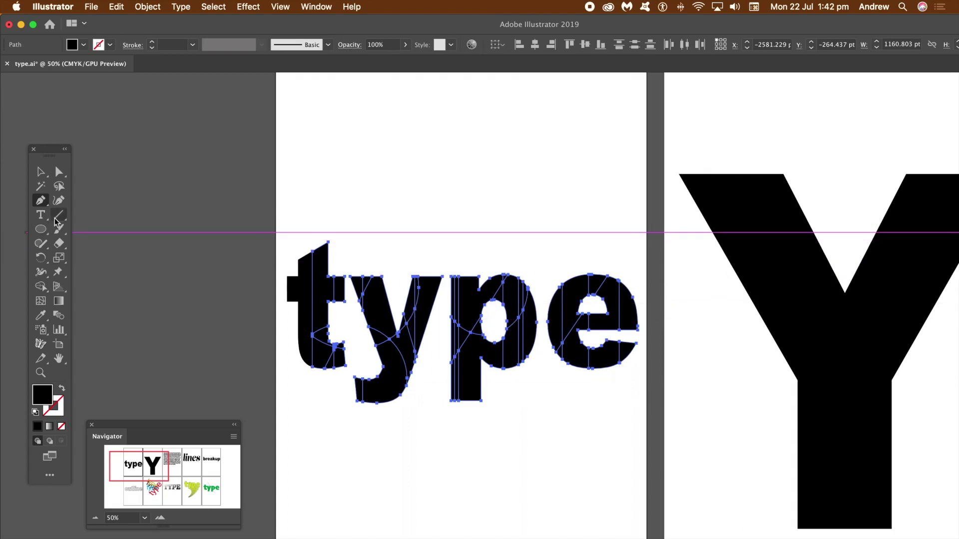
Draw a curved shape with the Curvature tool across the y and p and divide the letters below with it
{"action": "left_click", "coordinate": [59, 204]}
{"action": "left_click", "coordinate": [451, 443]}
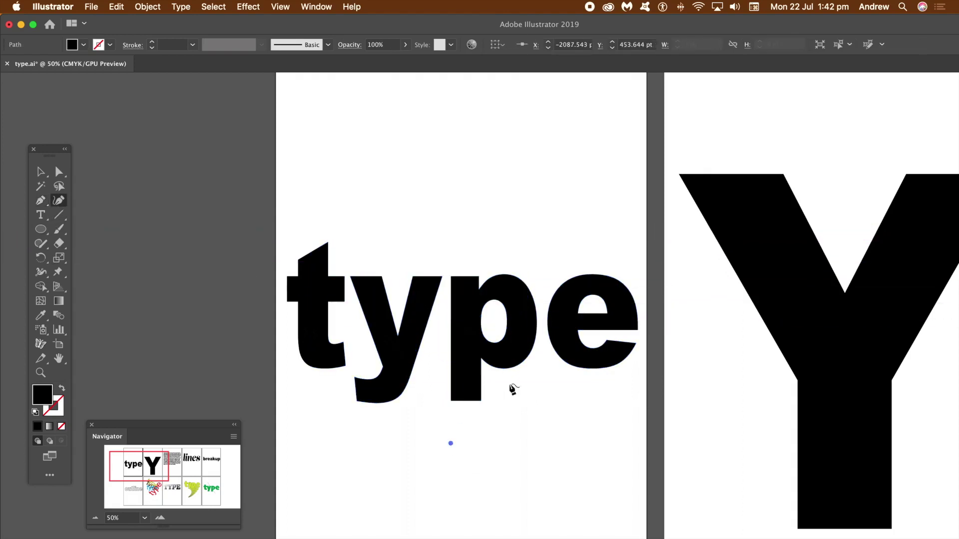
{"action": "left_click", "coordinate": [439, 338]}
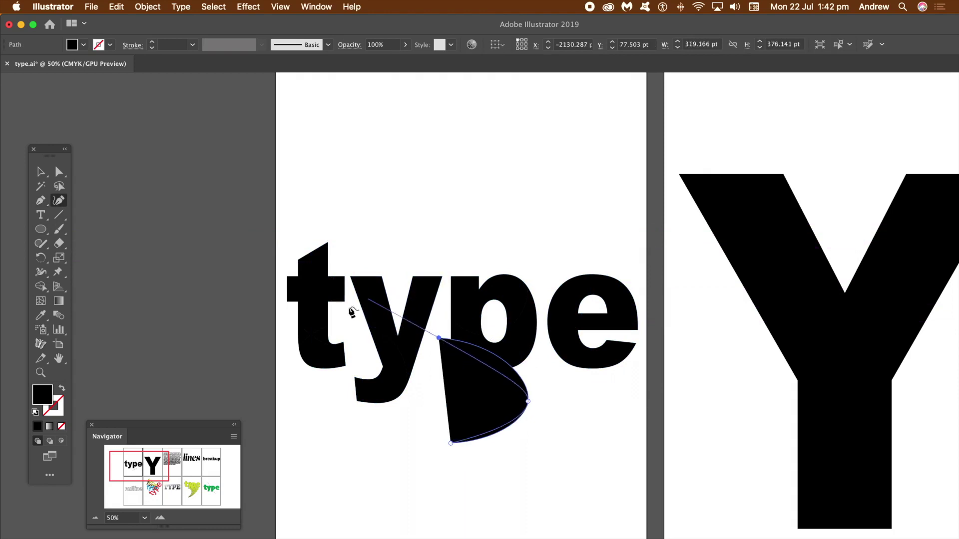
{"action": "left_click", "coordinate": [352, 310]}
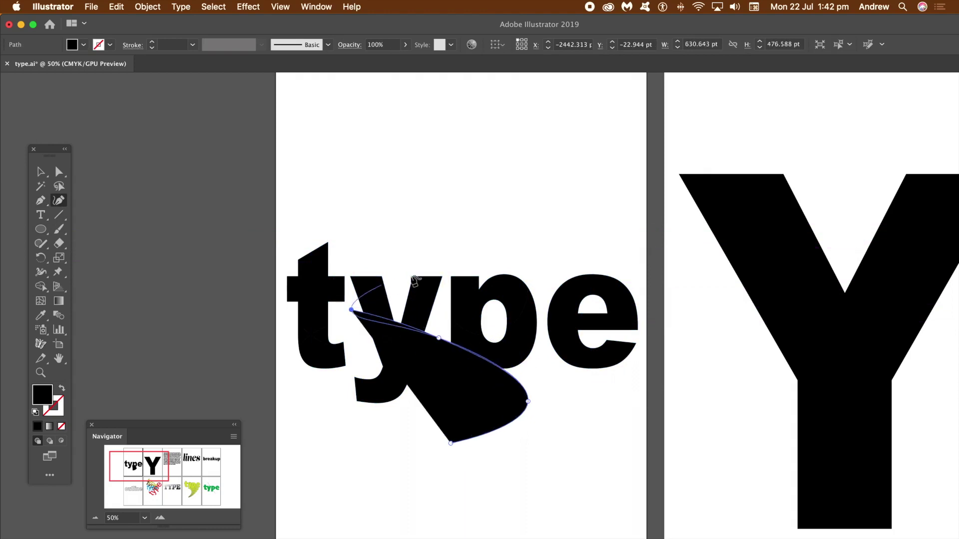
{"action": "left_click", "coordinate": [443, 320]}
{"action": "left_click", "coordinate": [541, 298]}
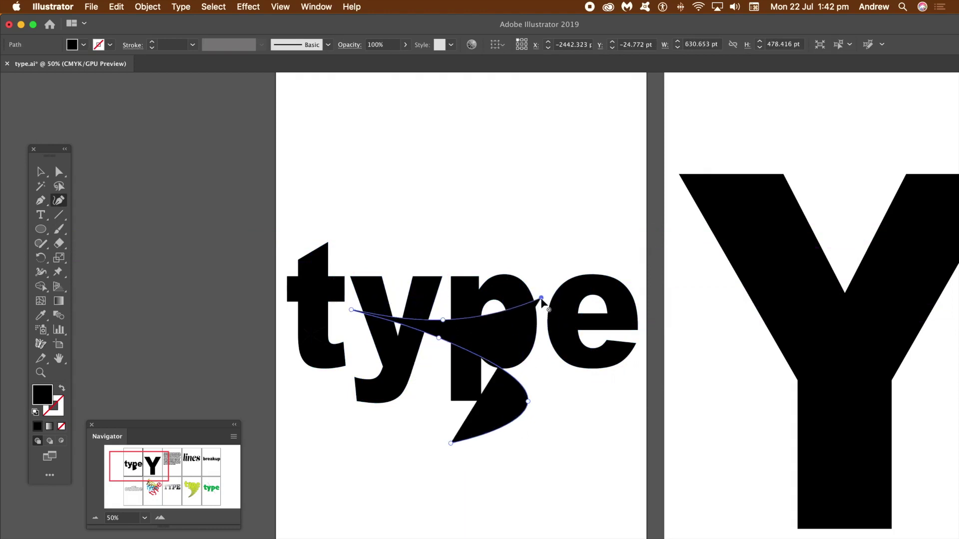
{"action": "key", "text": "Escape"}
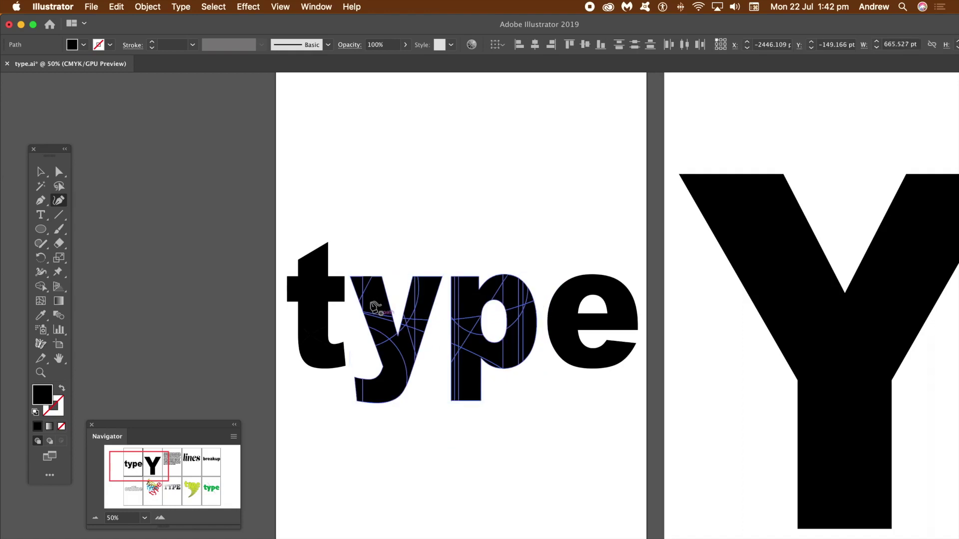
Select all the divided pieces of the word "type" and ungroup them
{"action": "left_click", "coordinate": [149, 7]}
{"action": "left_click", "coordinate": [41, 173]}
{"action": "left_click_drag", "start_coordinate": [283, 238], "coordinate": [657, 428]}
{"action": "left_click", "coordinate": [148, 7]}
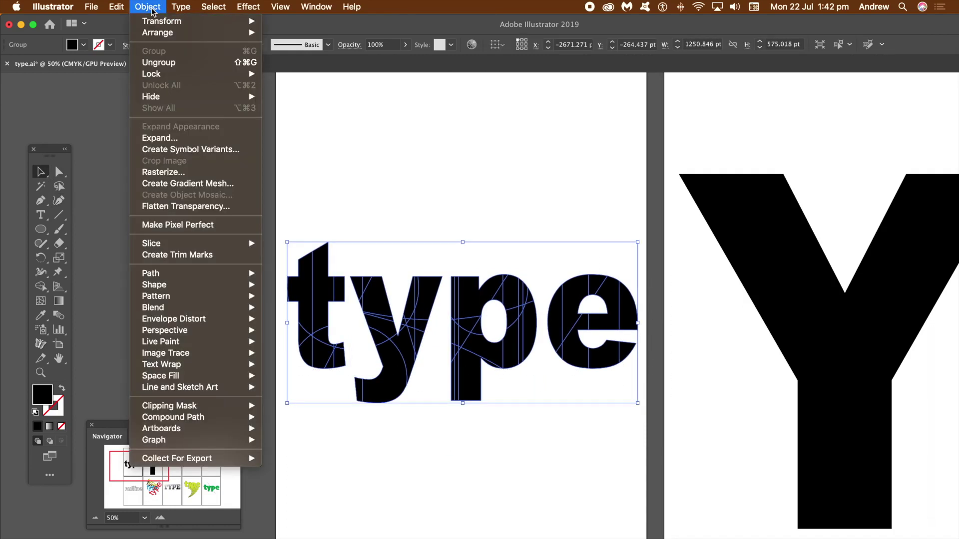
{"action": "left_click", "coordinate": [150, 61]}
{"action": "left_click", "coordinate": [378, 223]}
Move two upper pieces of the y away from the letter and fill the small triangular one magenta
{"action": "left_click_drag", "start_coordinate": [433, 287], "coordinate": [436, 276]}
{"action": "left_click_drag", "start_coordinate": [371, 291], "coordinate": [369, 272]}
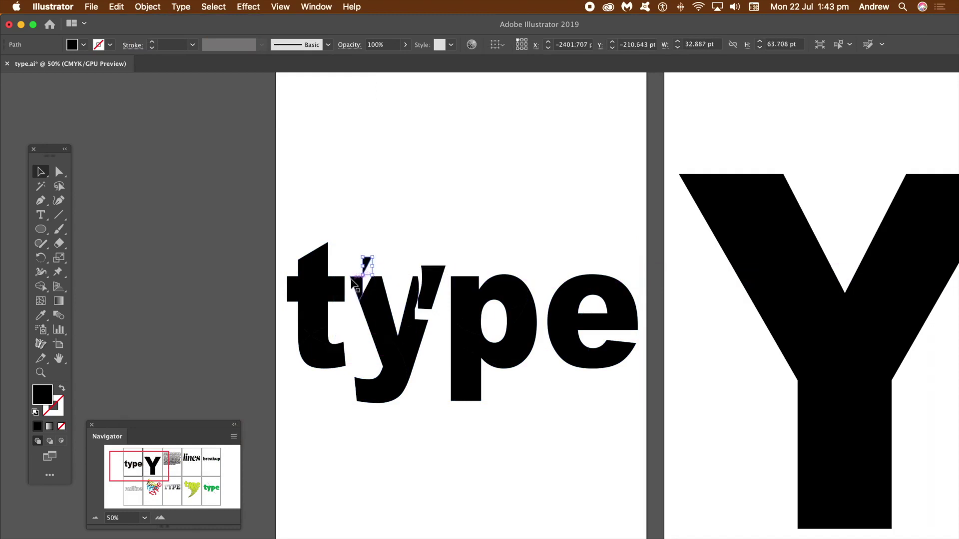
{"action": "left_click", "coordinate": [84, 45]}
{"action": "left_click", "coordinate": [347, 211]}
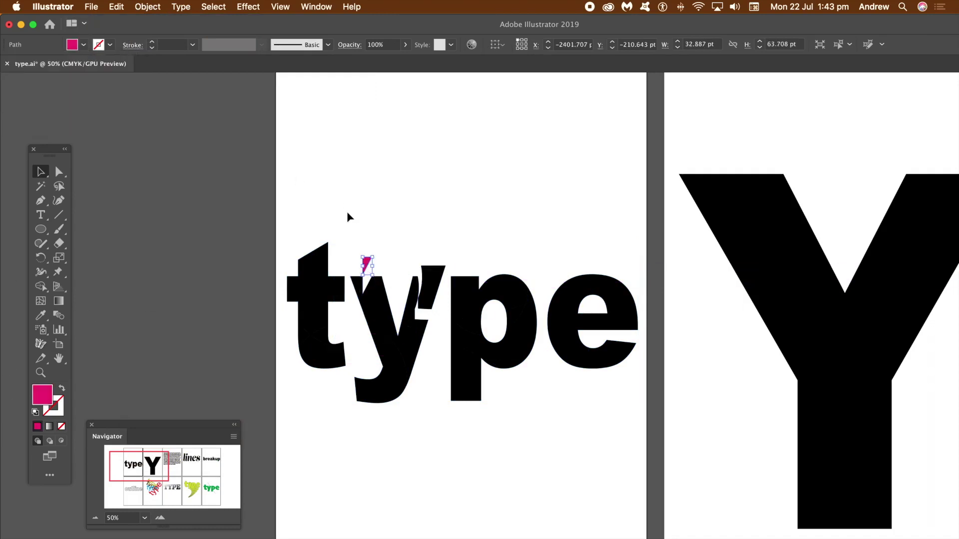
Shift the middle piece of the y's left arm slightly sideways and fill it green
{"action": "left_click_drag", "start_coordinate": [381, 303], "coordinate": [389, 304]}
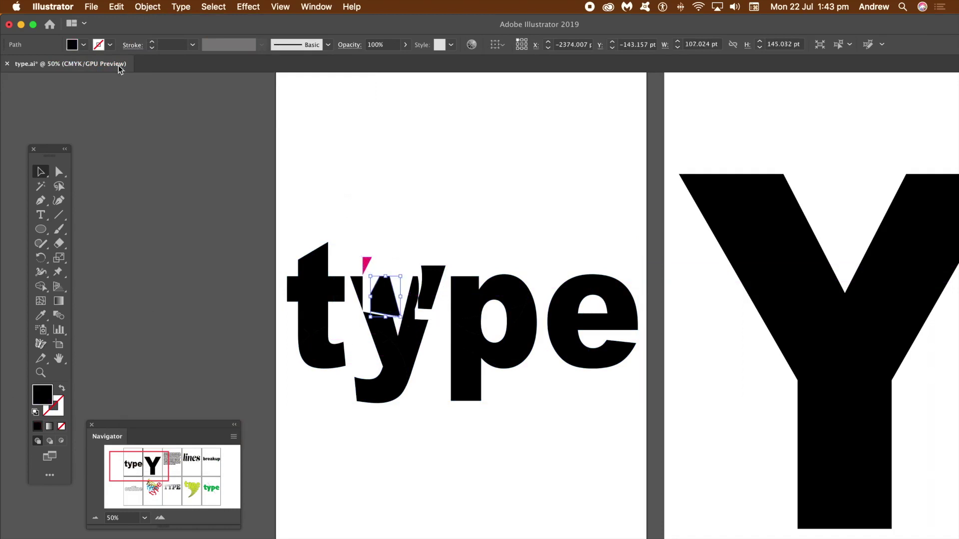
{"action": "left_click", "coordinate": [83, 45]}
{"action": "left_click", "coordinate": [46, 80]}
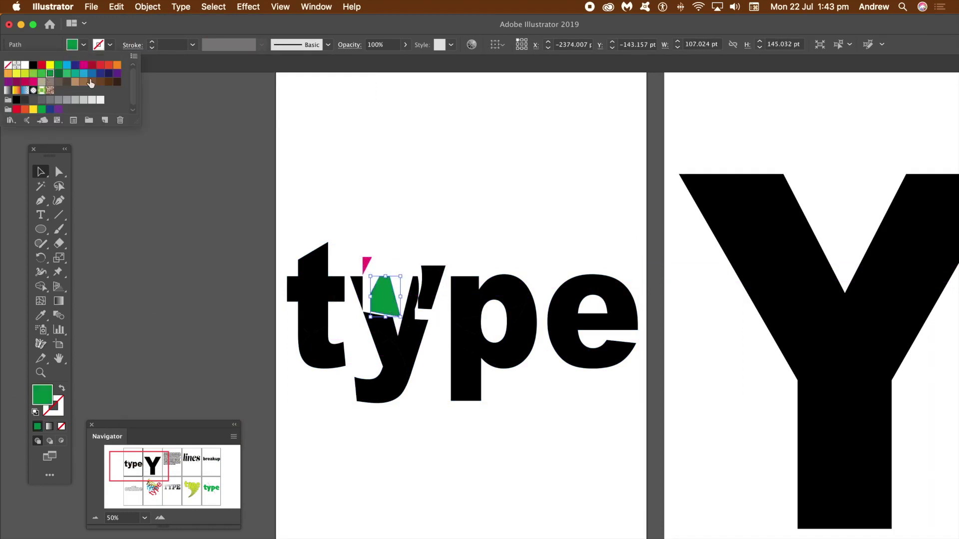
{"action": "left_click", "coordinate": [318, 231]}
Pull the pieces of the t apart, moving its left side outward and its stem and crossbar parts away
{"action": "left_click_drag", "start_coordinate": [305, 316], "coordinate": [287, 324]}
{"action": "left_click_drag", "start_coordinate": [338, 292], "coordinate": [345, 296]}
{"action": "left_click_drag", "start_coordinate": [324, 256], "coordinate": [334, 244]}
{"action": "left_click", "coordinate": [376, 213]}
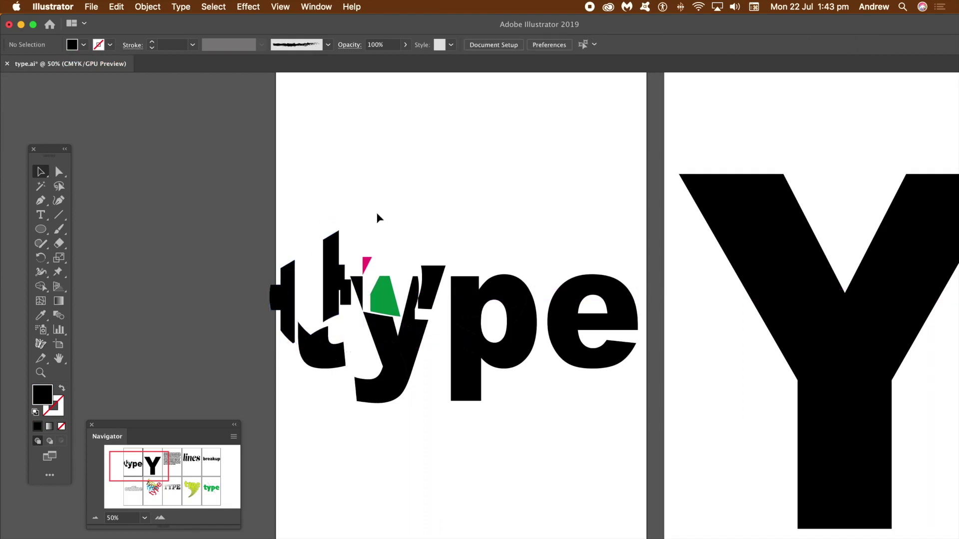
Move pieces from the lower parts of the y, p and e outward to break up the letters
{"action": "left_click_drag", "start_coordinate": [392, 385], "coordinate": [397, 404]}
{"action": "left_click_drag", "start_coordinate": [467, 378], "coordinate": [462, 394]}
{"action": "left_click_drag", "start_coordinate": [518, 350], "coordinate": [535, 362]}
{"action": "left_click_drag", "start_coordinate": [585, 360], "coordinate": [618, 378]}
{"action": "left_click", "coordinate": [518, 246]}
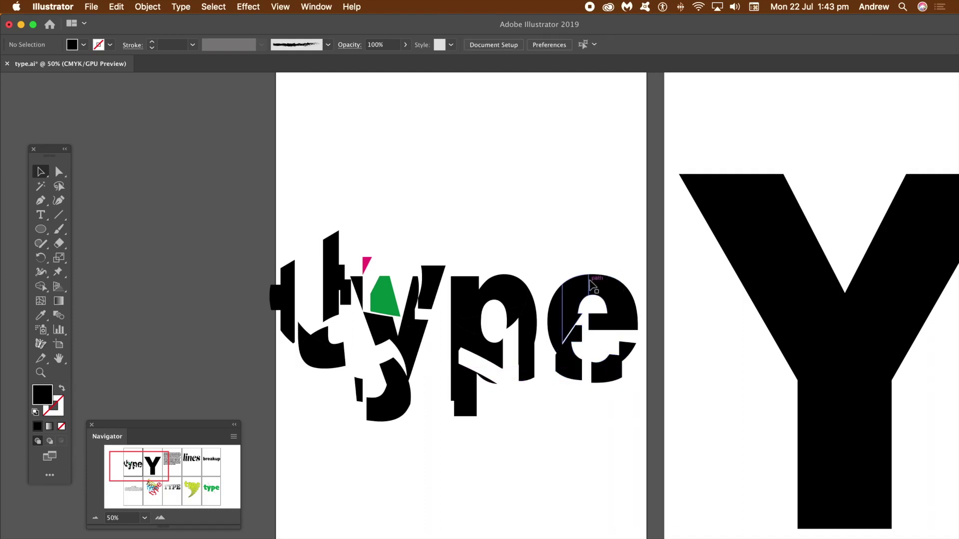
Draw a diagonal line about 628 × 1017 pt down through the large Y's left arm and divide the letter with it
{"action": "scroll", "coordinate": [509, 307], "scroll_direction": "right", "scroll_amount": 10}
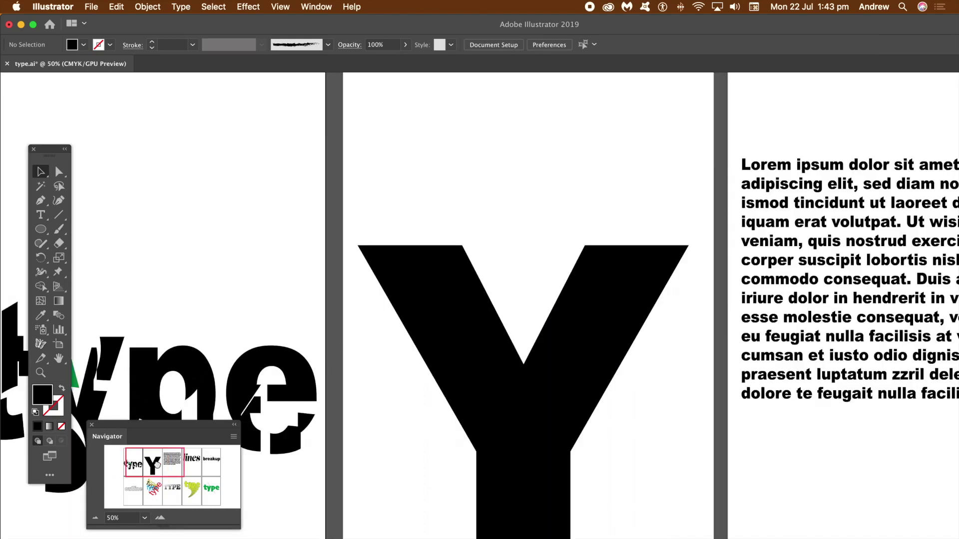
{"action": "left_click", "coordinate": [497, 301]}
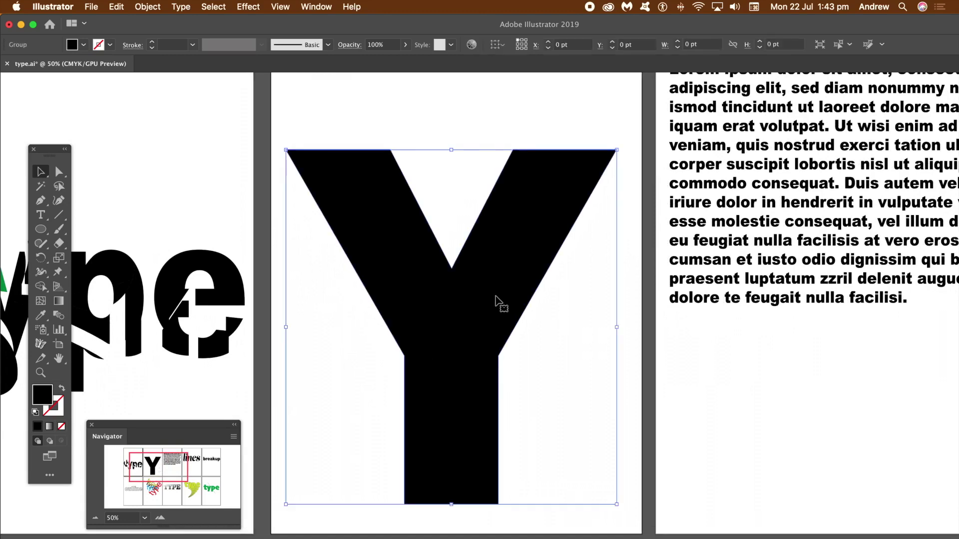
{"action": "left_click", "coordinate": [146, 7]}
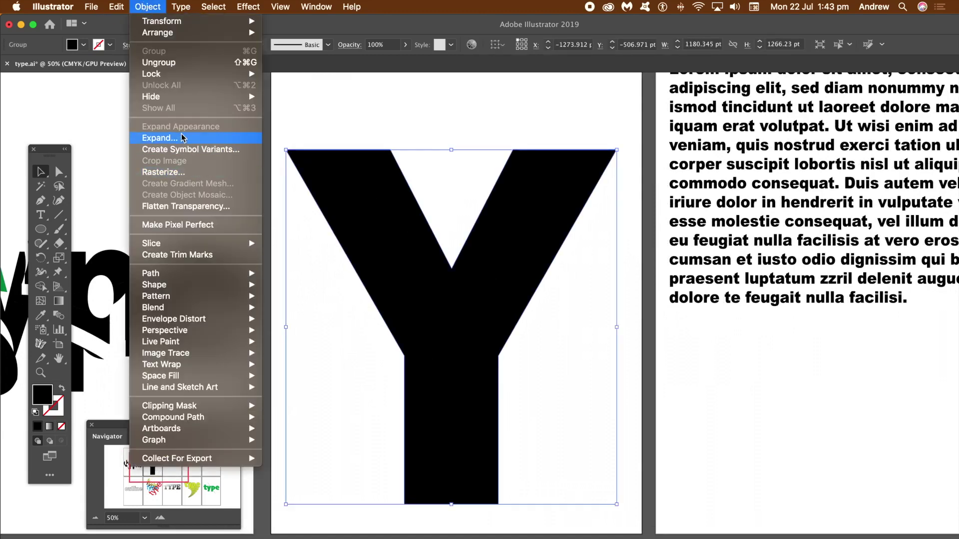
{"action": "left_click", "coordinate": [380, 27]}
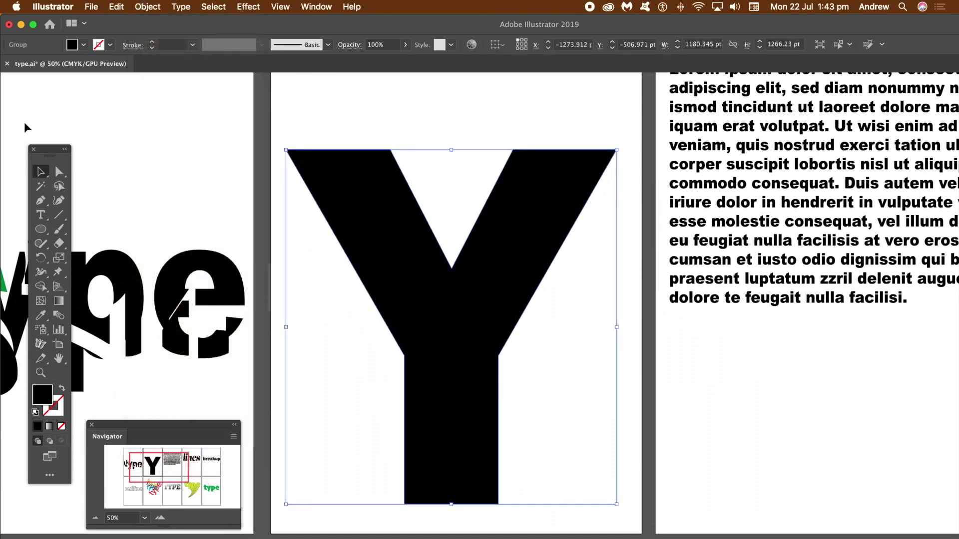
{"action": "left_click", "coordinate": [60, 216]}
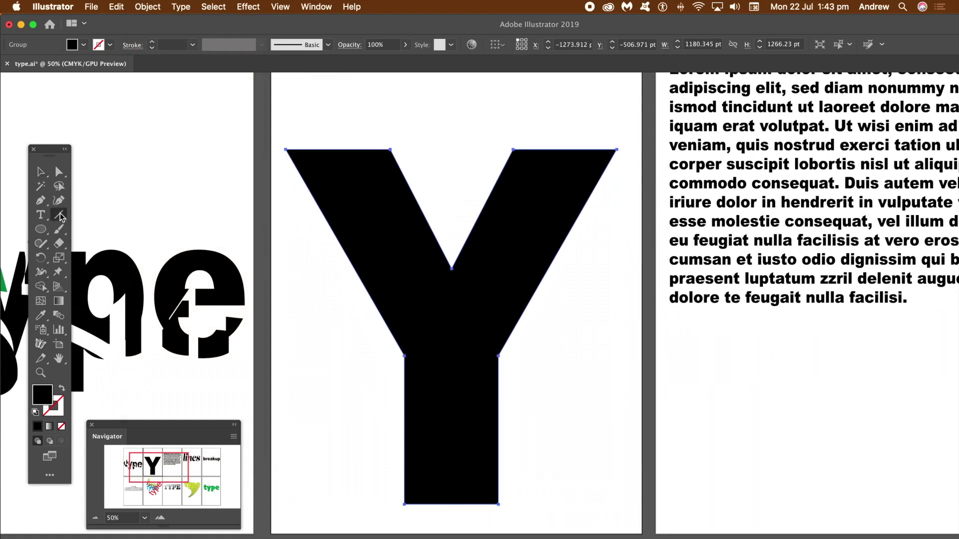
{"action": "left_click_drag", "start_coordinate": [337, 124], "coordinate": [512, 409]}
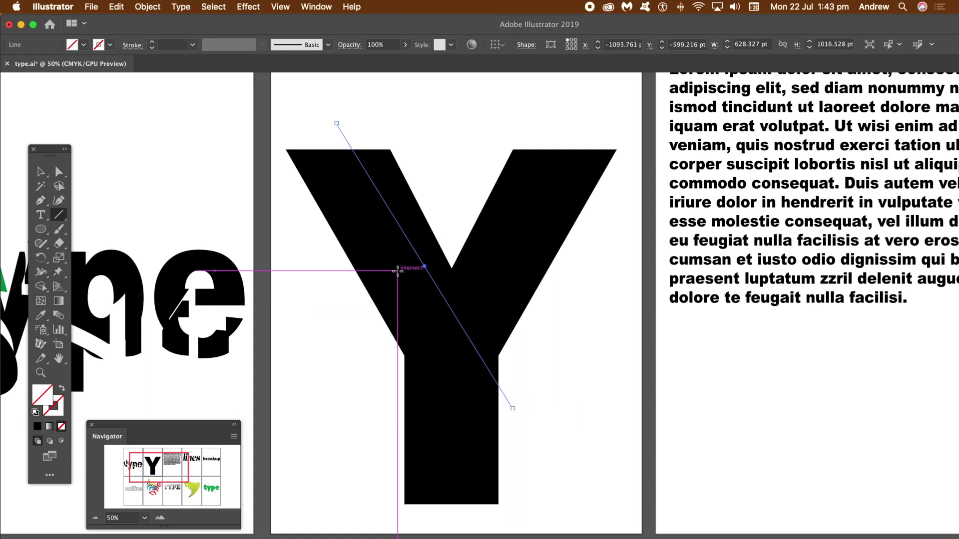
{"action": "key", "text": "super+slash"}
Divide the Y with an opposite diagonal about 666 × 1212 pt and another line sloping across both arms
{"action": "left_click_drag", "start_coordinate": [545, 125], "coordinate": [358, 464]}
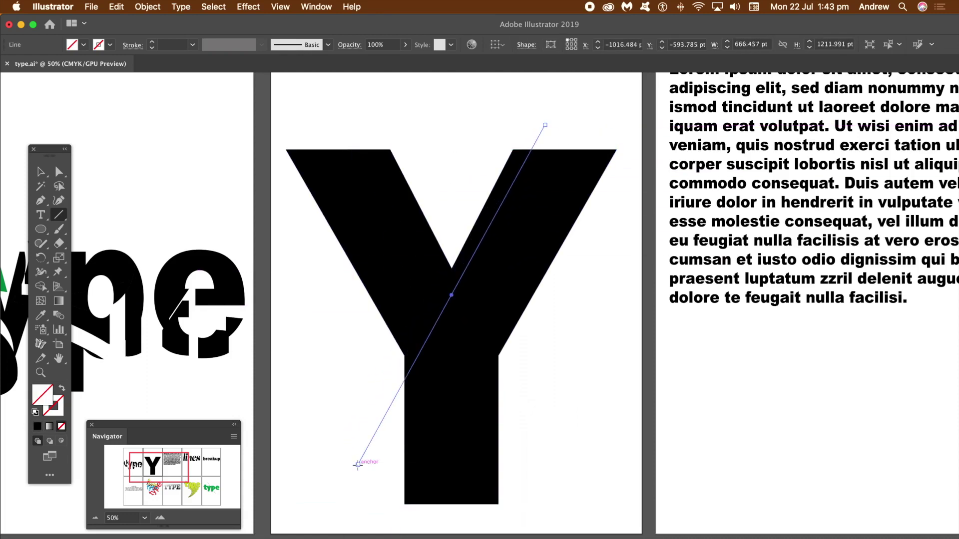
{"action": "key", "text": "super+slash"}
{"action": "left_click_drag", "start_coordinate": [313, 234], "coordinate": [548, 333]}
{"action": "key", "text": "super+slash"}
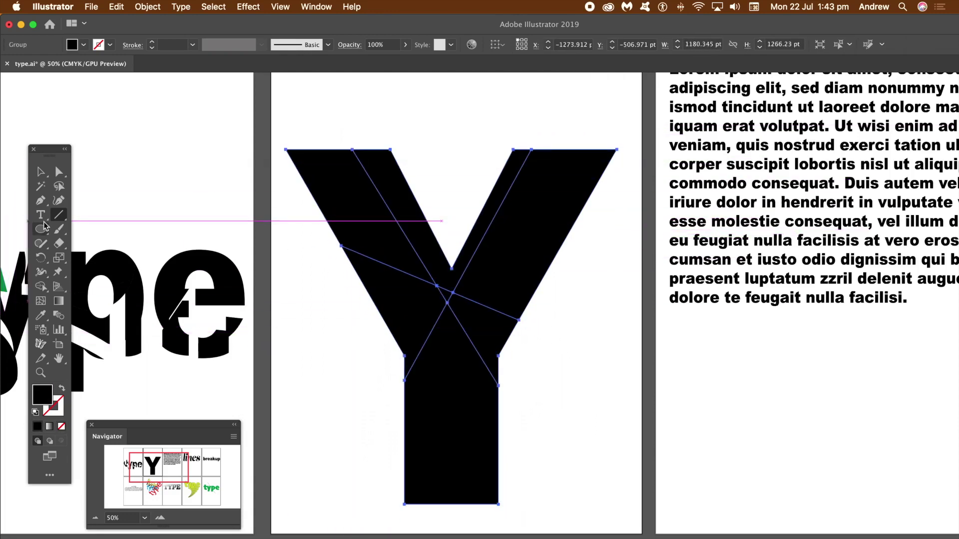
Draw a winding shape about 1198 × 1395 pt with the Curvature tool over the whole Y and divide the letter with it
{"action": "left_click", "coordinate": [60, 201]}
{"action": "left_click", "coordinate": [284, 175]}
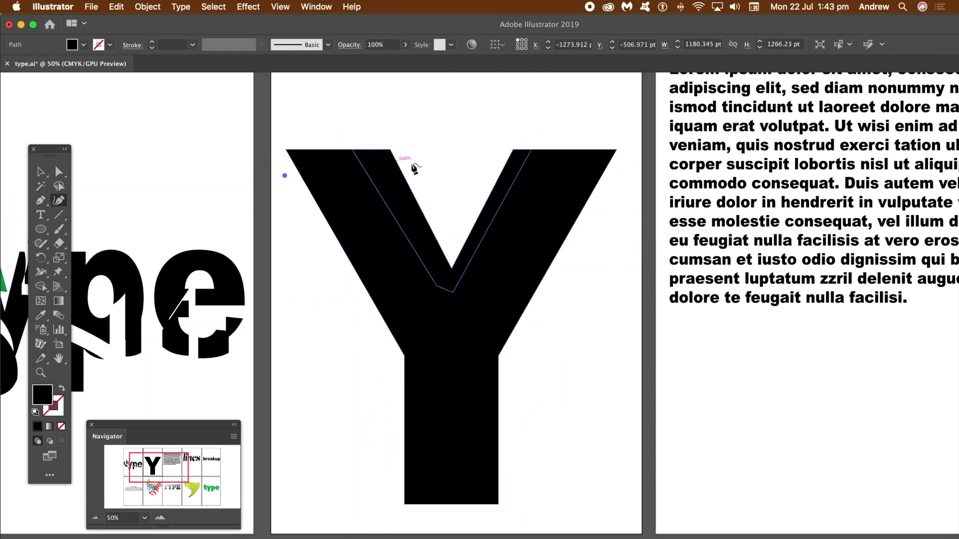
{"action": "left_click", "coordinate": [433, 173]}
{"action": "left_click", "coordinate": [305, 230]}
{"action": "left_click", "coordinate": [330, 295]}
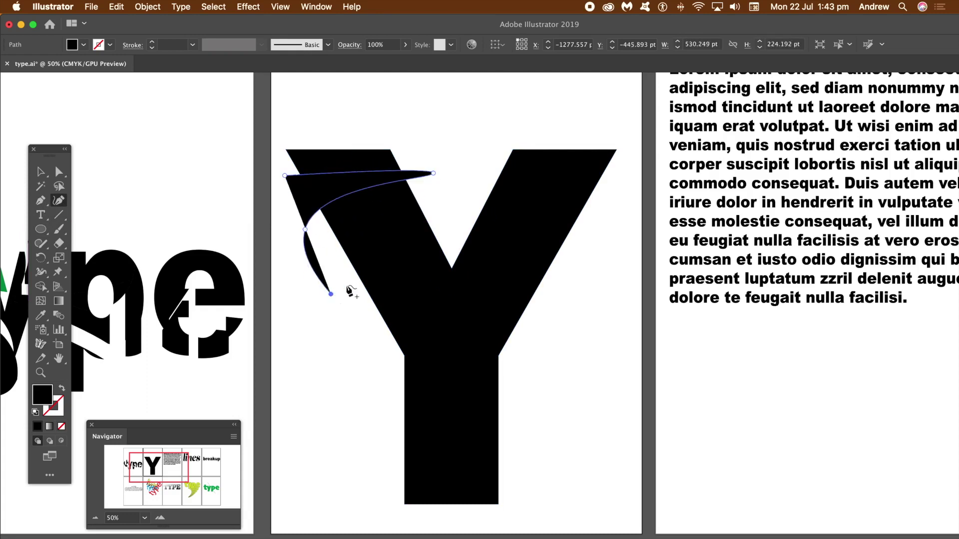
{"action": "left_click", "coordinate": [440, 213]}
{"action": "left_click", "coordinate": [355, 347]}
{"action": "left_click", "coordinate": [531, 372]}
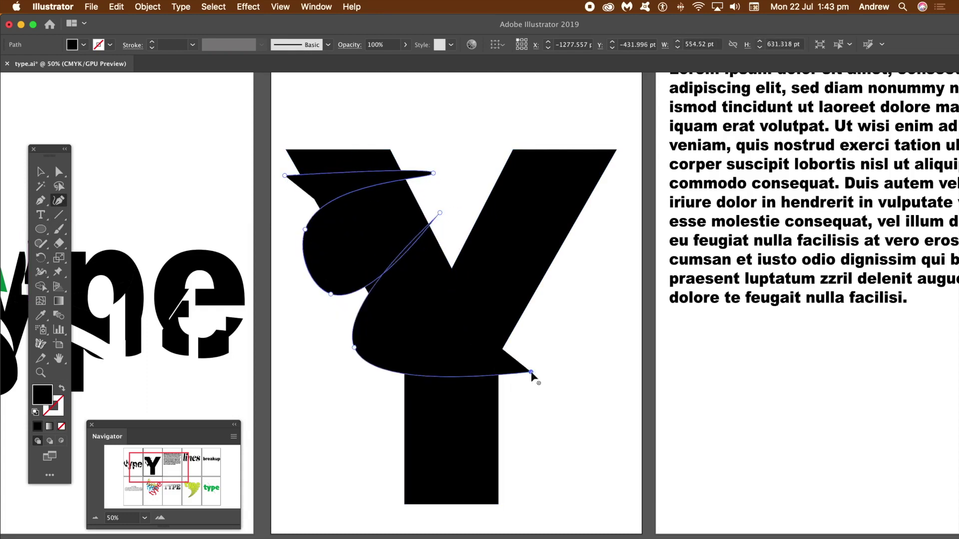
{"action": "left_click", "coordinate": [458, 228]}
{"action": "left_click", "coordinate": [481, 164]}
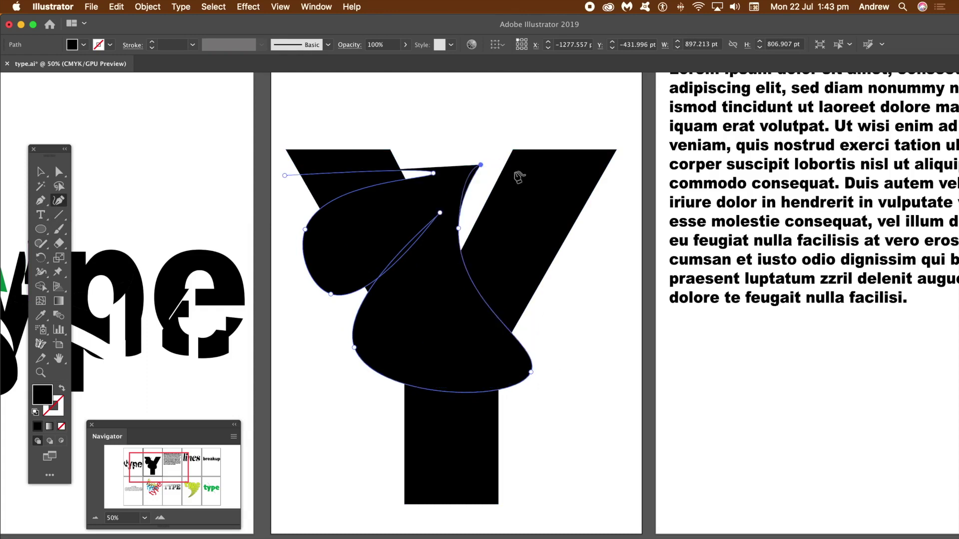
{"action": "left_click", "coordinate": [584, 265]}
{"action": "left_click", "coordinate": [621, 201]}
{"action": "left_click", "coordinate": [521, 132]}
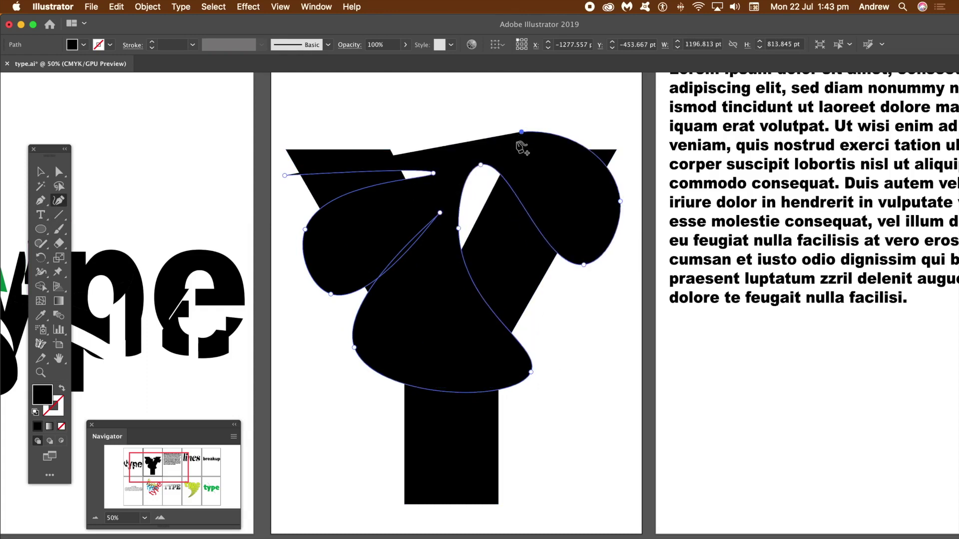
{"action": "left_click", "coordinate": [368, 438]}
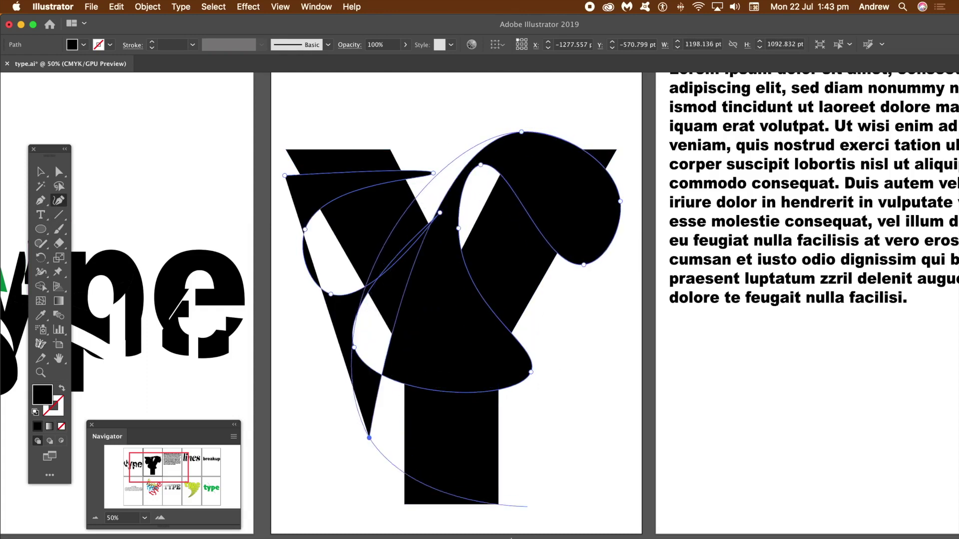
{"action": "left_click", "coordinate": [472, 522]}
{"action": "left_click", "coordinate": [532, 465]}
{"action": "left_click", "coordinate": [328, 463]}
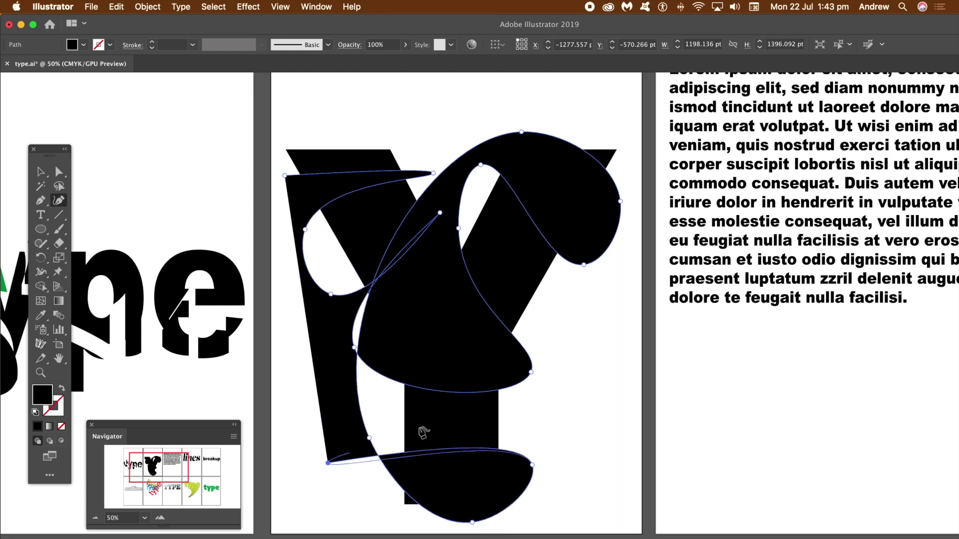
{"action": "left_click", "coordinate": [535, 419]}
{"action": "left_click", "coordinate": [336, 401]}
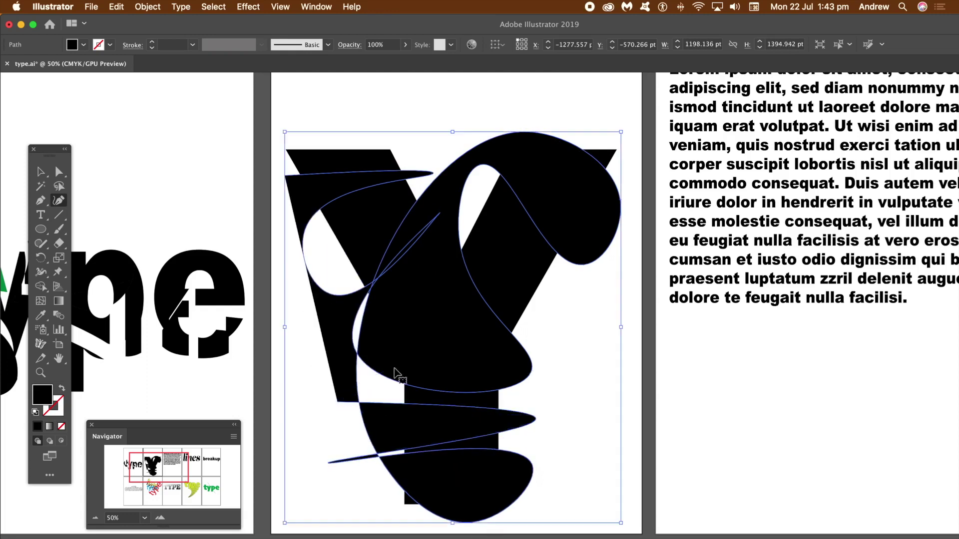
{"action": "key", "text": "super+d"}
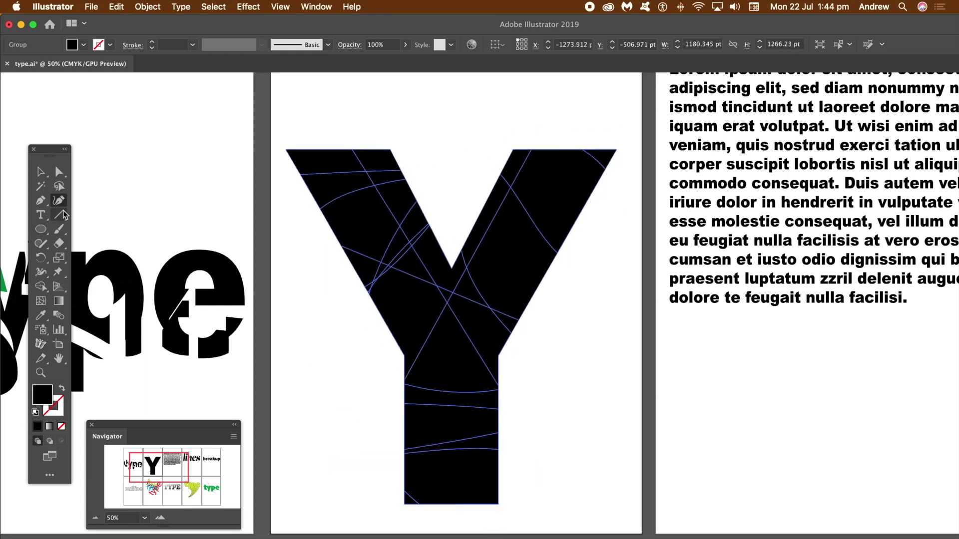
Draw a 13-point zigzag shape with the Pen tool over the Y's arms and stem and divide the letter with it
{"action": "left_click", "coordinate": [428, 166]}
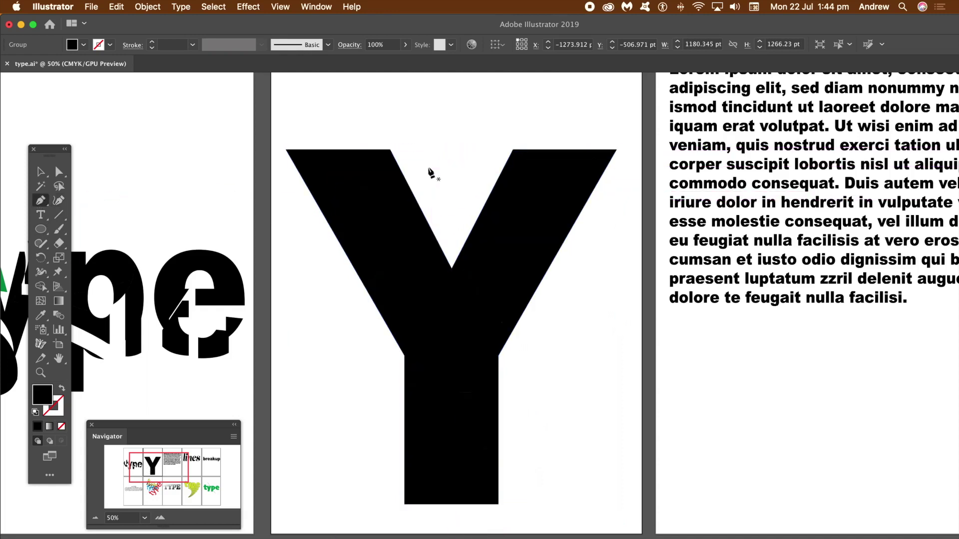
{"action": "left_click", "coordinate": [302, 284]}
{"action": "left_click", "coordinate": [447, 219]}
{"action": "left_click", "coordinate": [341, 348]}
{"action": "left_click", "coordinate": [561, 384]}
{"action": "left_click", "coordinate": [467, 168]}
{"action": "left_click", "coordinate": [612, 265]}
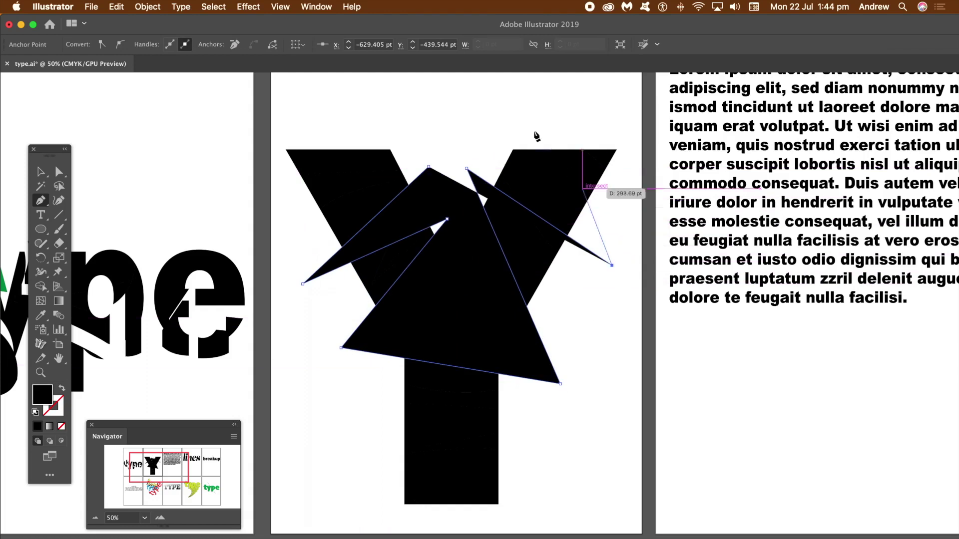
{"action": "left_click", "coordinate": [511, 107]}
{"action": "left_click", "coordinate": [365, 457]}
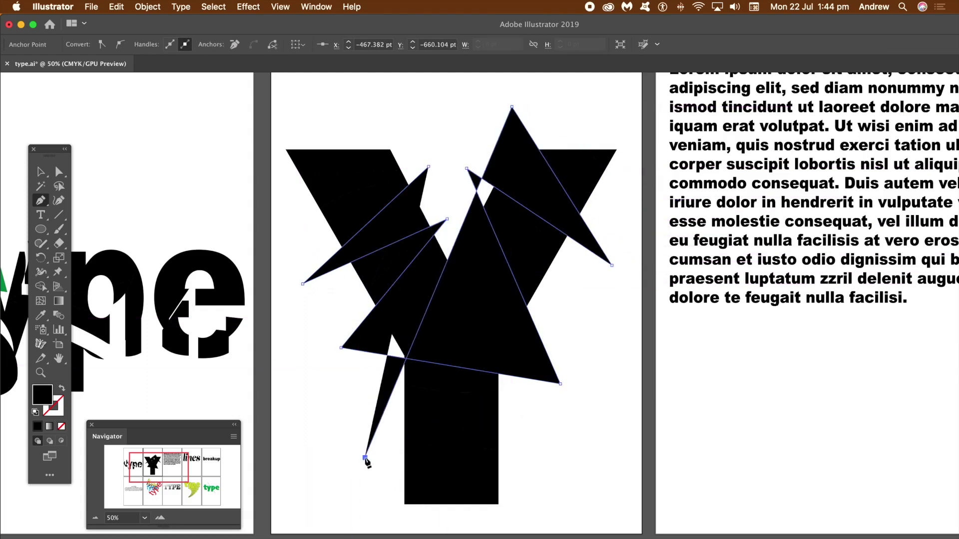
{"action": "left_click", "coordinate": [558, 479]}
{"action": "left_click", "coordinate": [355, 409]}
{"action": "left_click", "coordinate": [429, 521]}
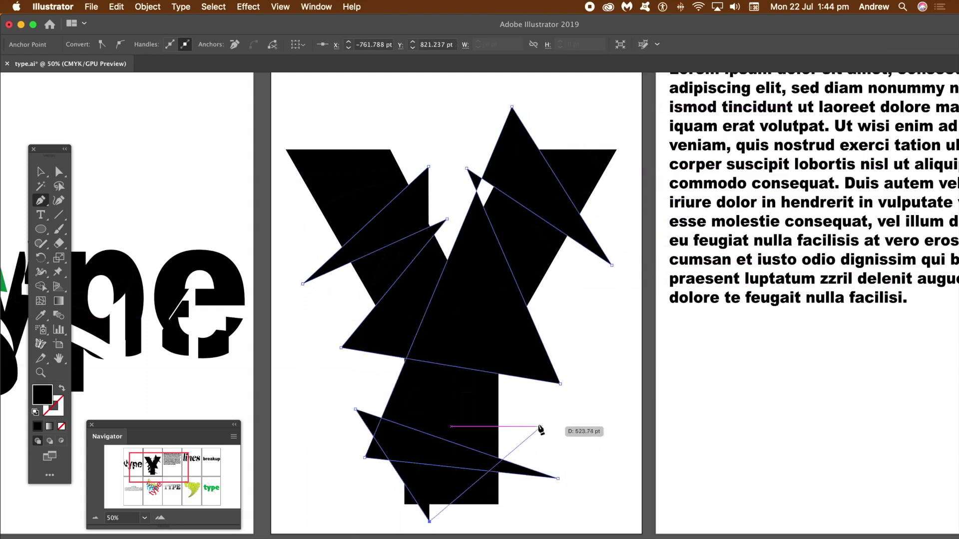
{"action": "left_click", "coordinate": [522, 415]}
{"action": "key", "text": "alt+shift+super+d"}
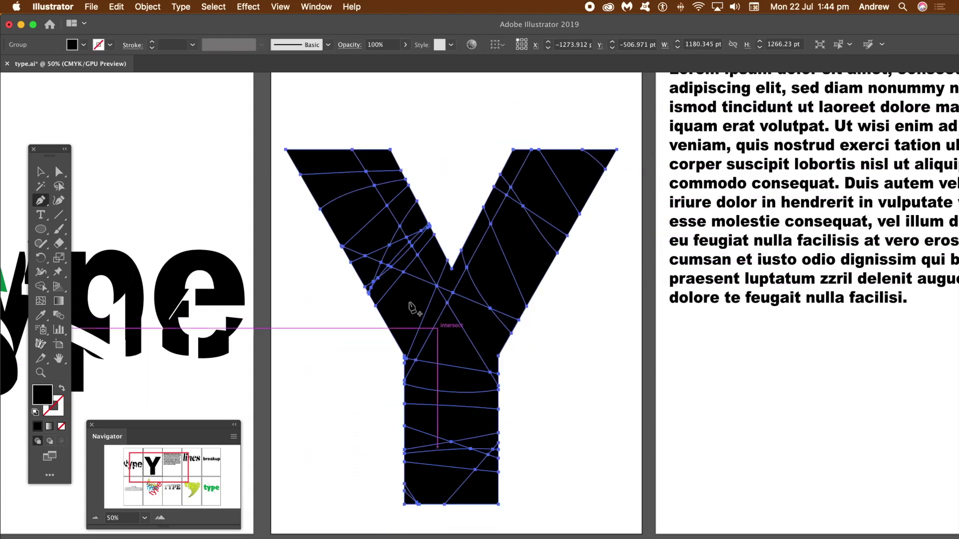
Ungroup the divided letter Y and move the two top pieces of its left arm outward, away from the letter
{"action": "left_click", "coordinate": [42, 173]}
{"action": "left_click", "coordinate": [315, 150]}
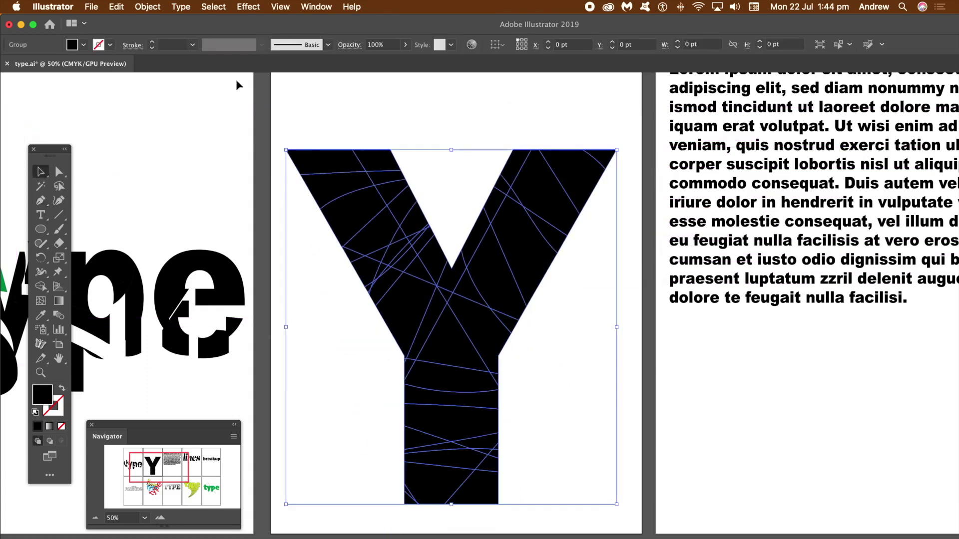
{"action": "left_click", "coordinate": [144, 6]}
{"action": "left_click", "coordinate": [160, 60]}
{"action": "left_click", "coordinate": [338, 138]}
{"action": "left_click_drag", "start_coordinate": [333, 160], "coordinate": [382, 148]}
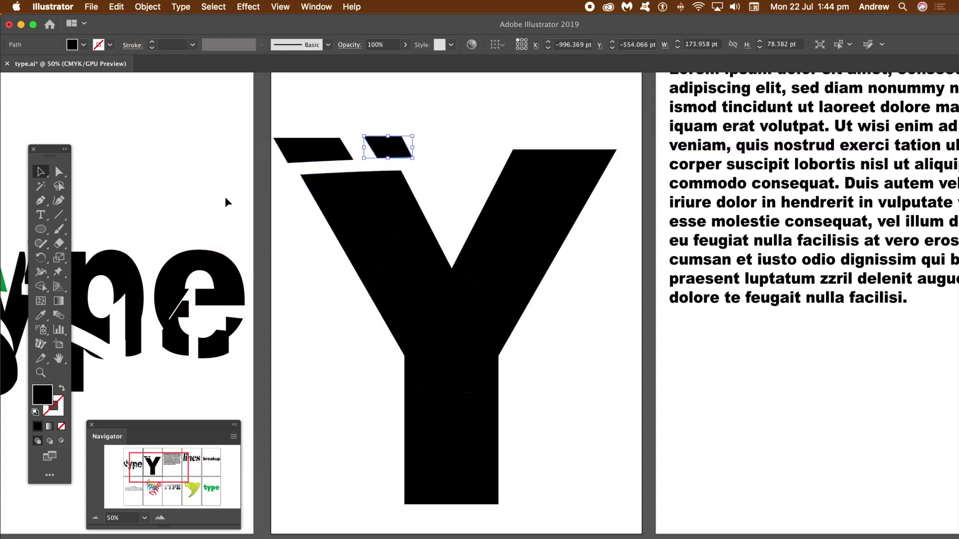
Fill the small detached piece above the left arm with green and the five-sided piece at the arm's base with orange-red
{"action": "left_click", "coordinate": [84, 46]}
{"action": "left_click", "coordinate": [42, 73]}
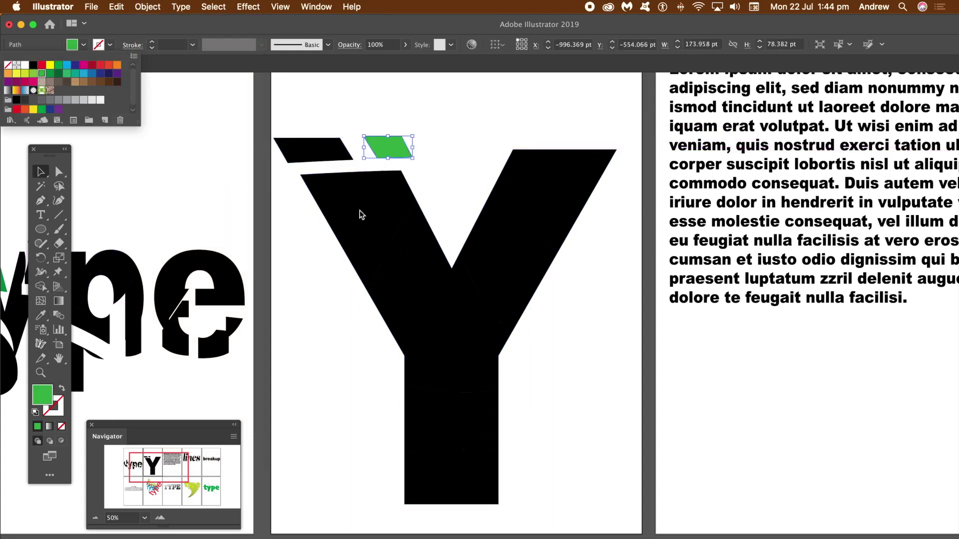
{"action": "left_click", "coordinate": [427, 256]}
{"action": "left_click", "coordinate": [399, 311]}
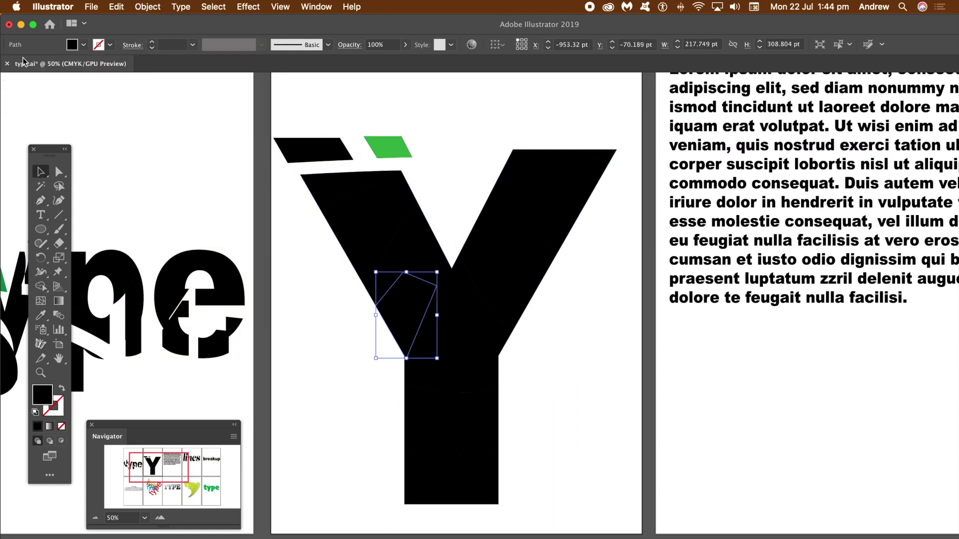
{"action": "left_click", "coordinate": [83, 45]}
{"action": "left_click", "coordinate": [58, 83]}
{"action": "left_click", "coordinate": [75, 83]}
{"action": "left_click", "coordinate": [108, 66]}
{"action": "left_click", "coordinate": [452, 145]}
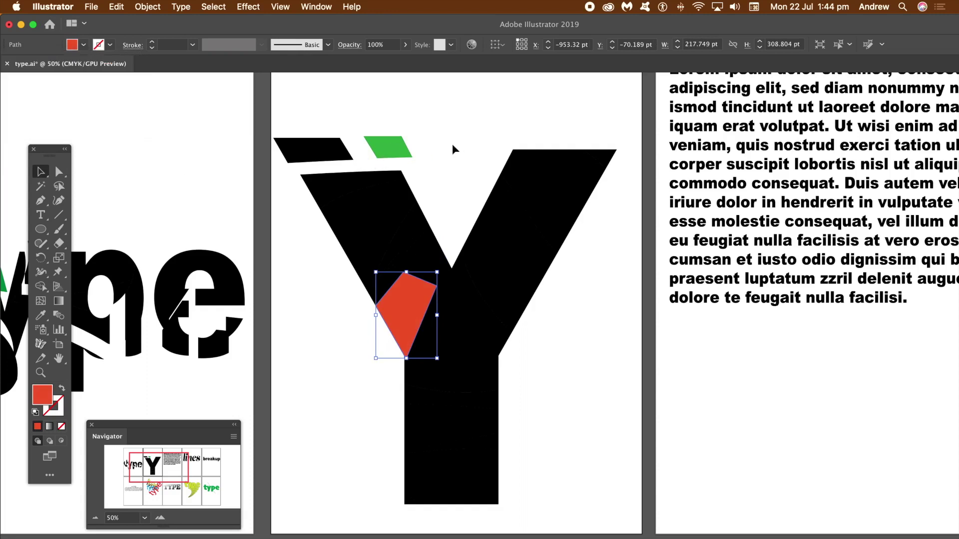
{"action": "left_click", "coordinate": [423, 135]}
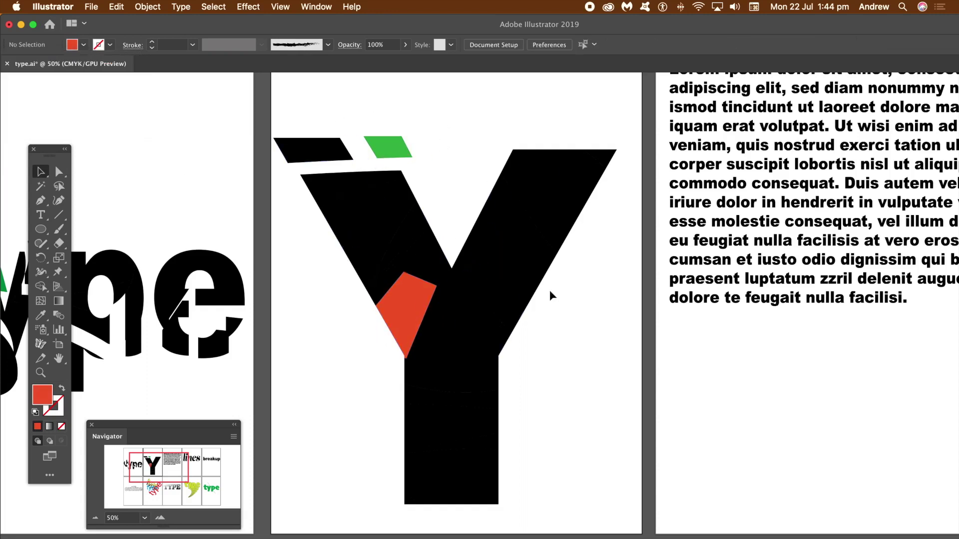
Move several pieces of the Y's right arm and stem to the right and a small left-arm piece to the left
{"action": "left_click_drag", "start_coordinate": [529, 277], "coordinate": [542, 291]}
{"action": "left_click_drag", "start_coordinate": [576, 190], "coordinate": [602, 201]}
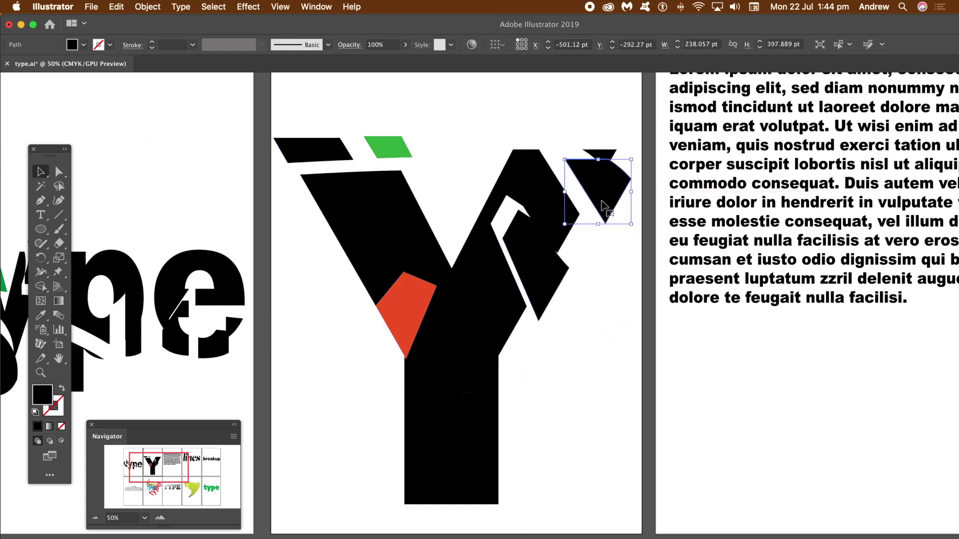
{"action": "left_click_drag", "start_coordinate": [478, 419], "coordinate": [519, 425]}
{"action": "left_click_drag", "start_coordinate": [492, 348], "coordinate": [514, 363]}
{"action": "left_click", "coordinate": [578, 369]}
{"action": "left_click", "coordinate": [578, 370]}
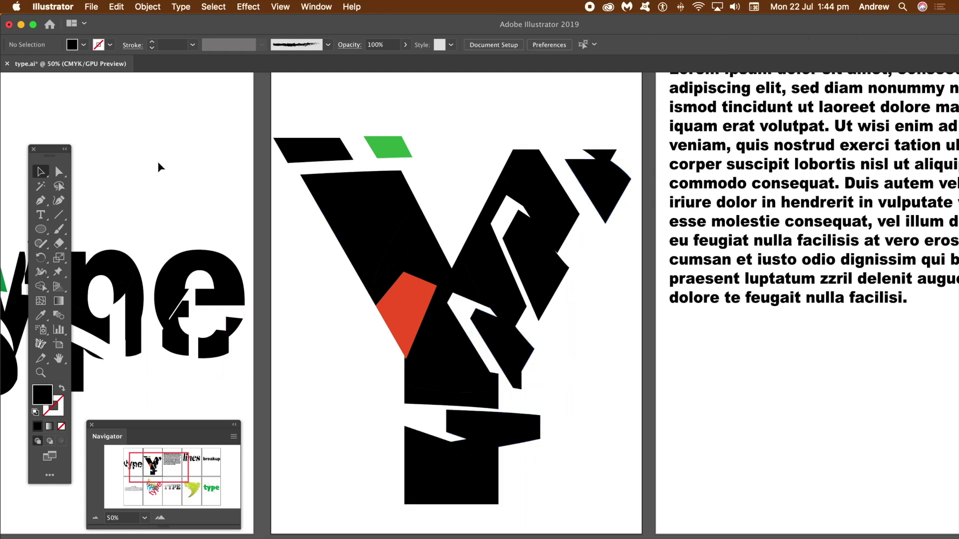
{"action": "left_click_drag", "start_coordinate": [388, 264], "coordinate": [338, 282]}
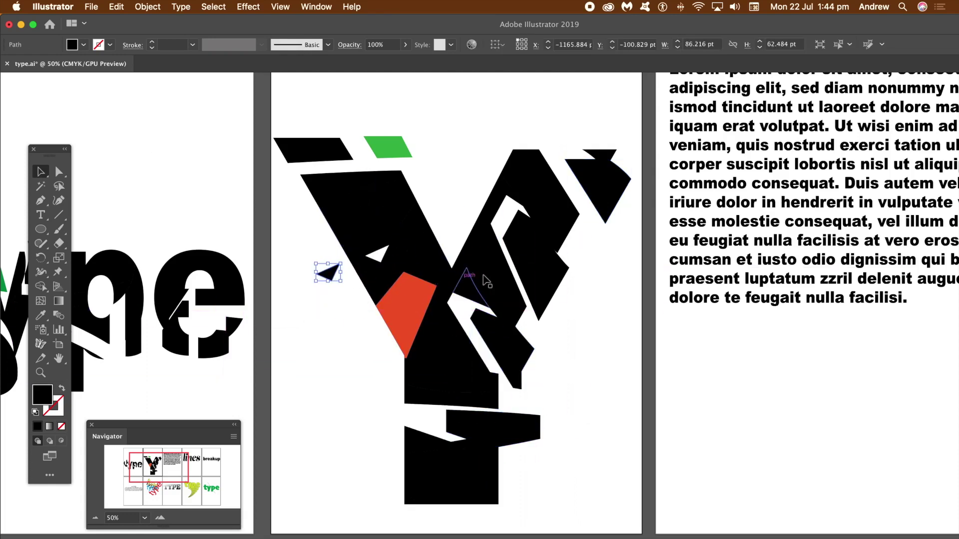
{"action": "left_click", "coordinate": [622, 261]}
Divide the outlined Lorem ipsum paragraph with a steep diagonal line through its left part and an opposite diagonal across the whole block
{"action": "left_click_drag", "start_coordinate": [169, 468], "coordinate": [174, 463]}
{"action": "left_click", "coordinate": [591, 344]}
{"action": "left_click", "coordinate": [142, 7]}
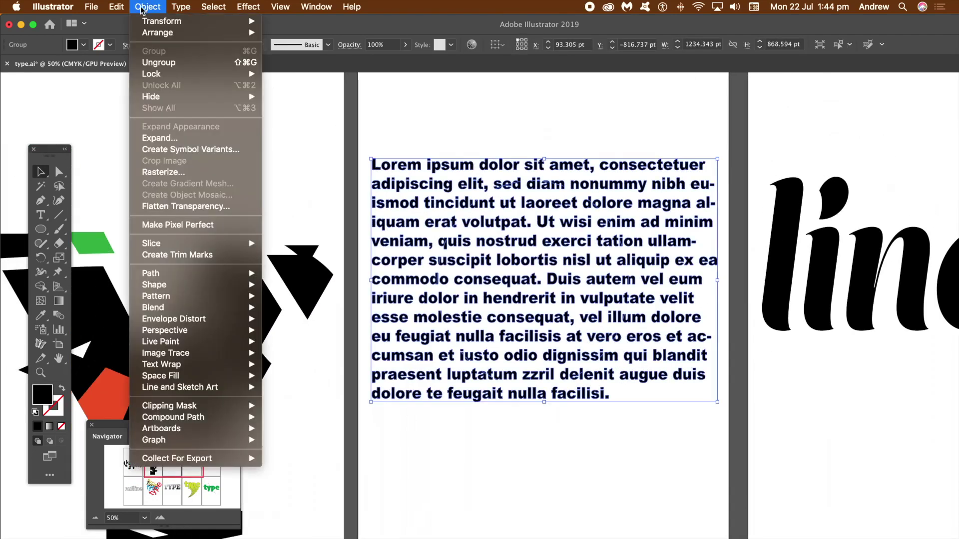
{"action": "left_click", "coordinate": [455, 29]}
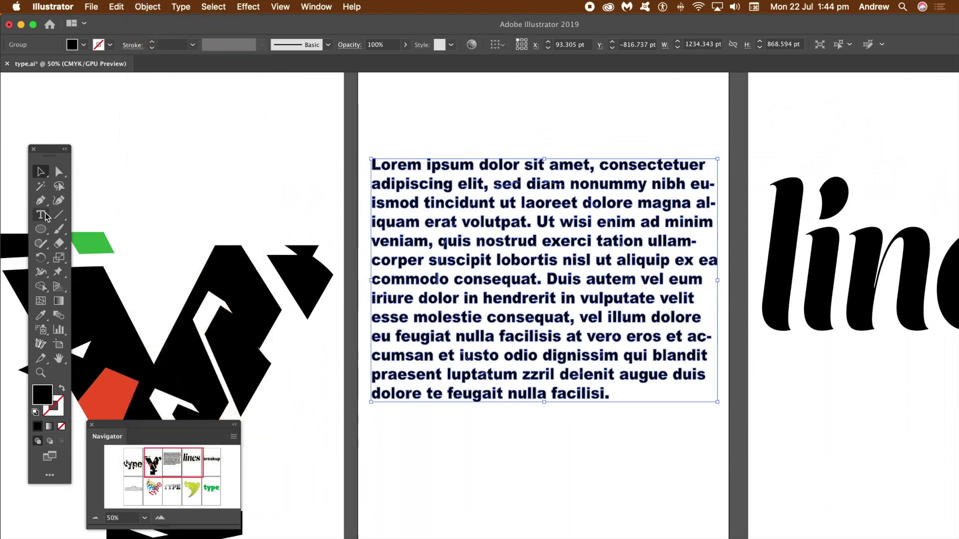
{"action": "left_click", "coordinate": [59, 216]}
{"action": "left_click_drag", "start_coordinate": [483, 131], "coordinate": [391, 421]}
{"action": "left_click_drag", "start_coordinate": [399, 144], "coordinate": [667, 401]}
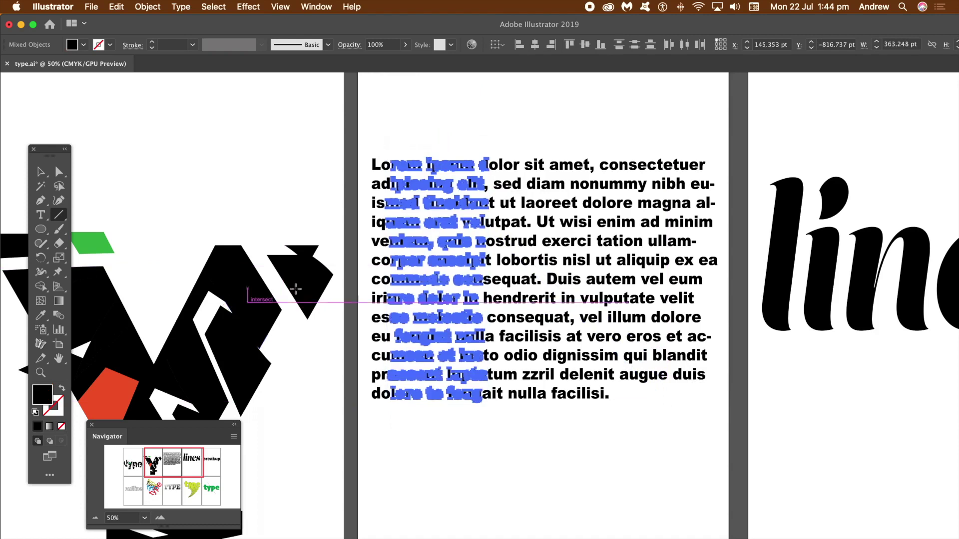
Divide the paragraph with three more diagonal lines: through the upper right, up from below the centre and through the lower left
{"action": "left_click_drag", "start_coordinate": [536, 131], "coordinate": [654, 276]}
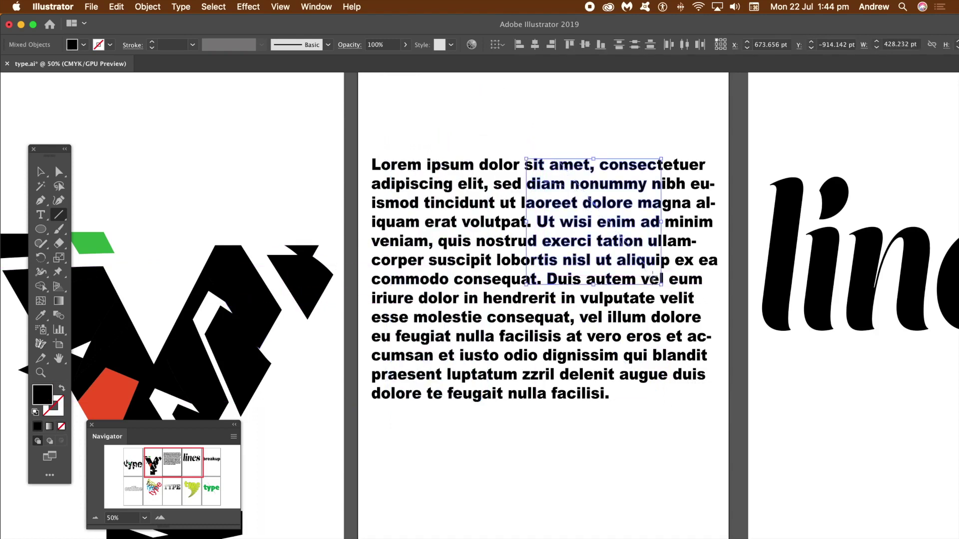
{"action": "left_click_drag", "start_coordinate": [550, 449], "coordinate": [504, 379]}
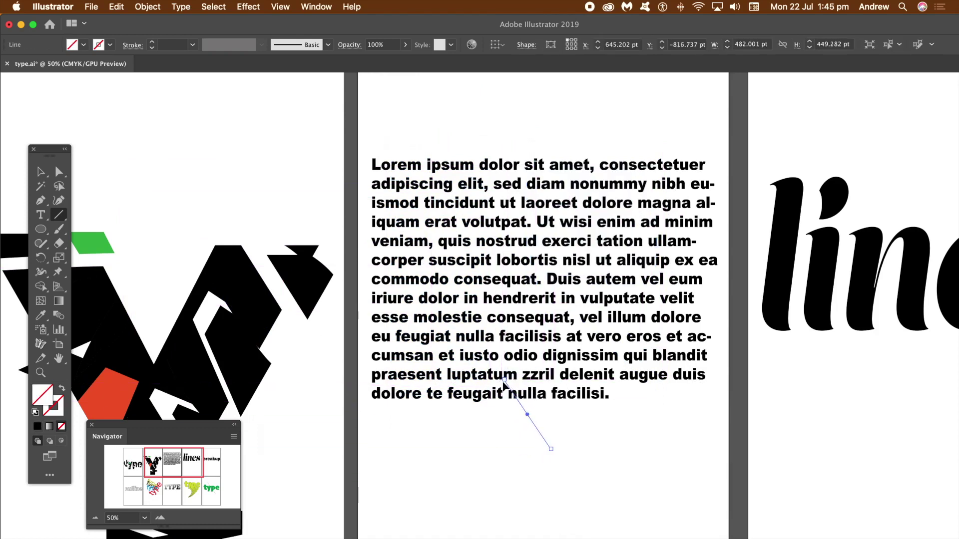
{"action": "left_click_drag", "start_coordinate": [394, 429], "coordinate": [463, 271]}
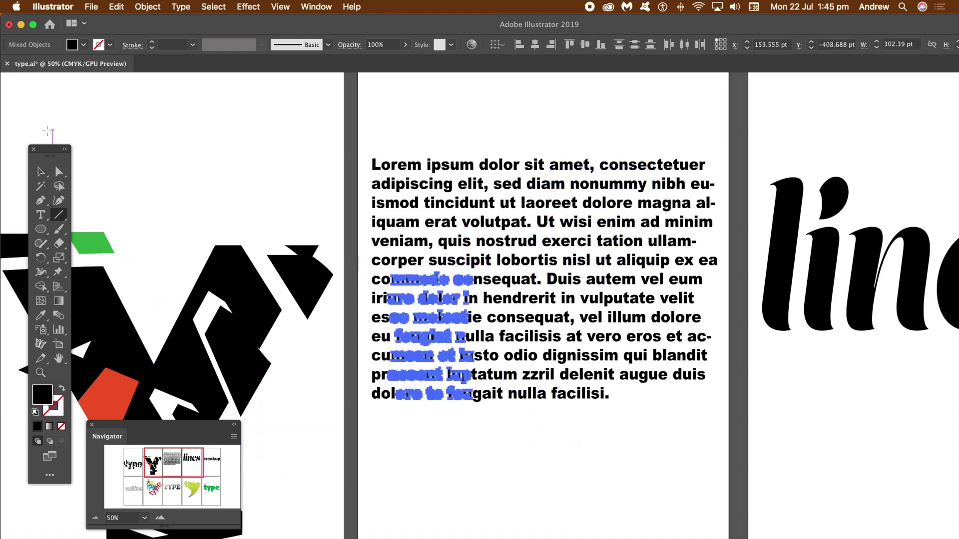
Ungroup the divided Lorem ipsum paragraph and clear the selection
{"action": "left_click", "coordinate": [42, 172]}
{"action": "left_click", "coordinate": [443, 142]}
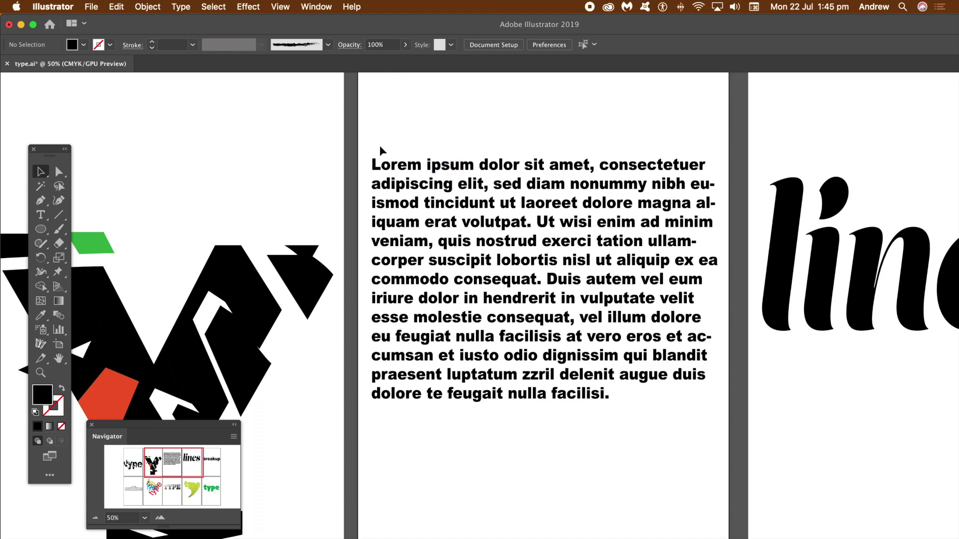
{"action": "left_click_drag", "start_coordinate": [504, 240], "coordinate": [721, 426]}
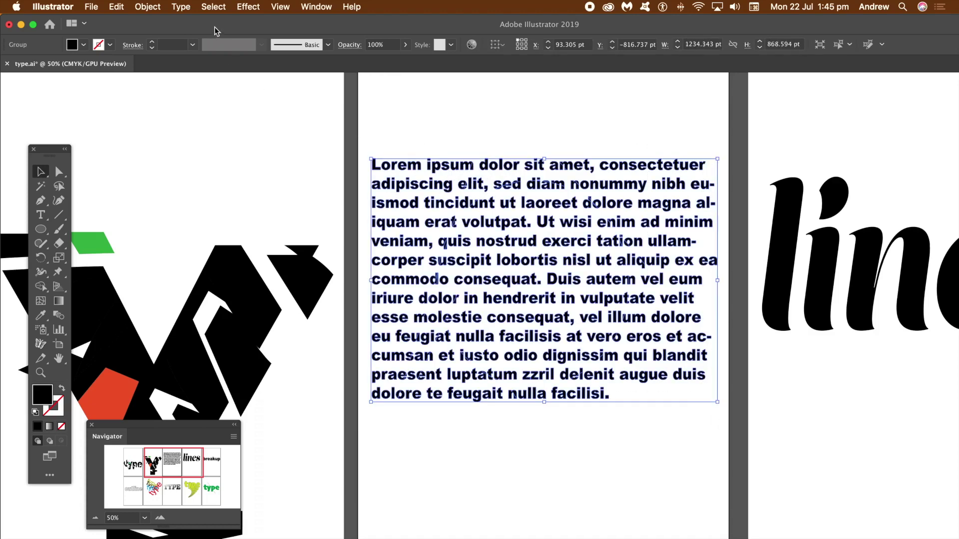
{"action": "left_click", "coordinate": [147, 6]}
{"action": "left_click", "coordinate": [161, 63]}
{"action": "left_click", "coordinate": [406, 127]}
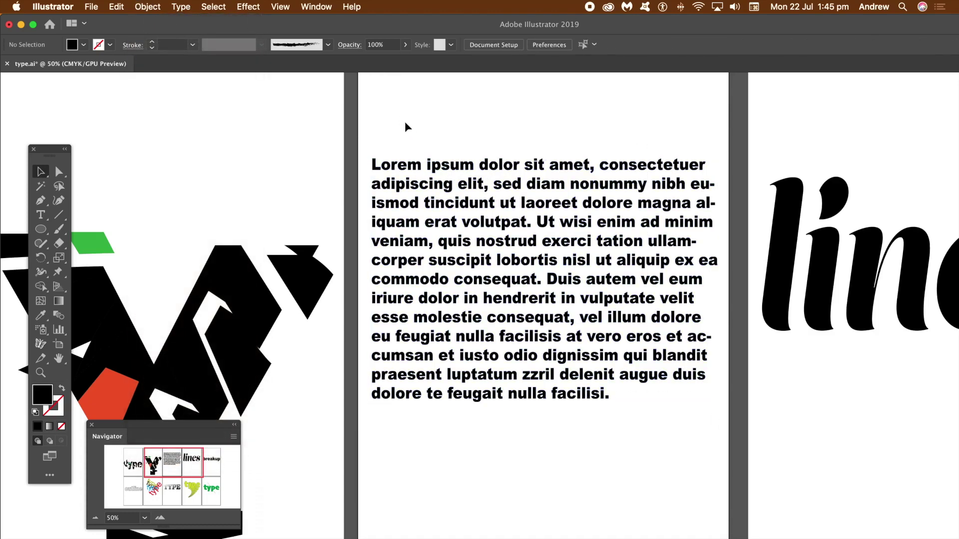
Shift the e of "te", the a and t of "feugait" and a sliver of the n below the paragraph's last line
{"action": "left_click", "coordinate": [481, 402]}
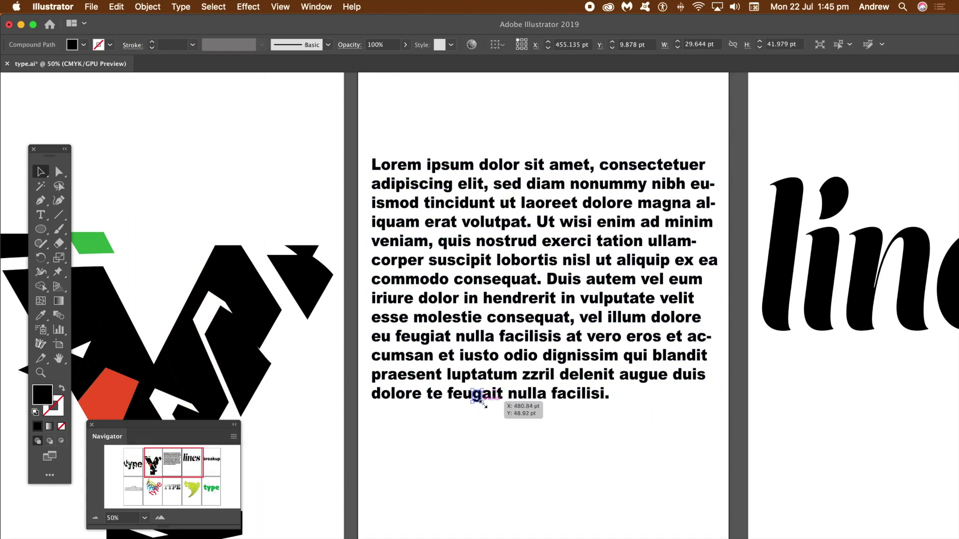
{"action": "left_click", "coordinate": [486, 396]}
{"action": "left_click_drag", "start_coordinate": [433, 401], "coordinate": [426, 409]}
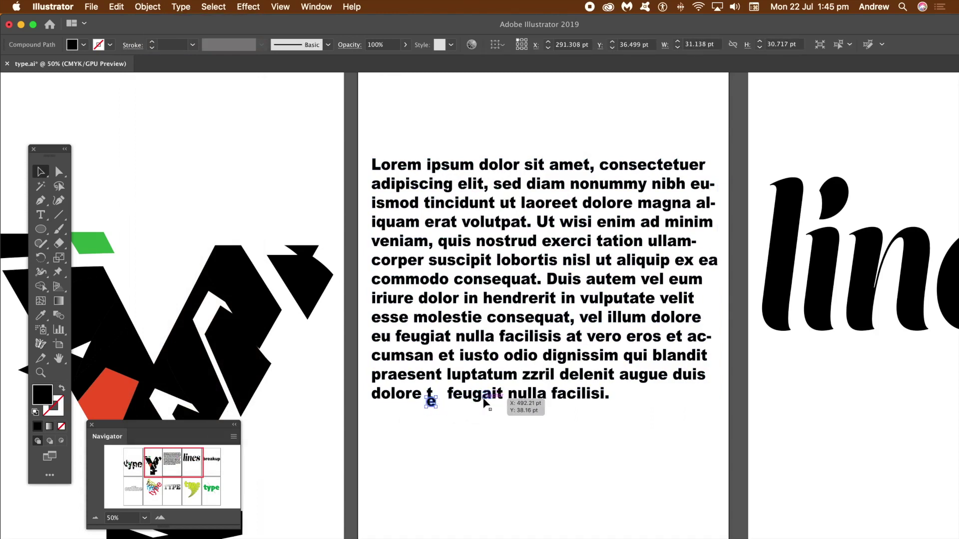
{"action": "left_click_drag", "start_coordinate": [488, 399], "coordinate": [518, 405]}
{"action": "left_click", "coordinate": [541, 415]}
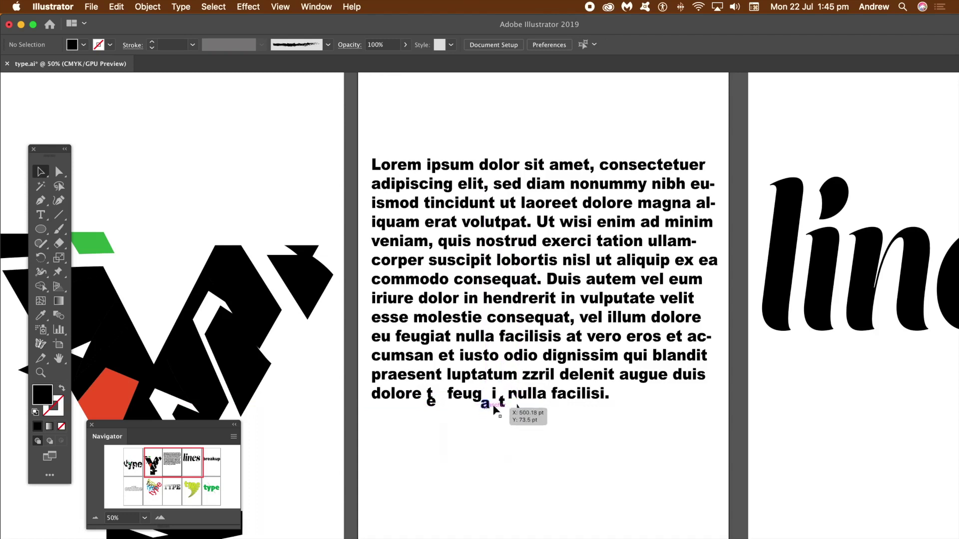
Enlarge the D of "Duis", the u of "quis" and the t of "ut" so they overlap the surrounding text
{"action": "left_click", "coordinate": [524, 221]}
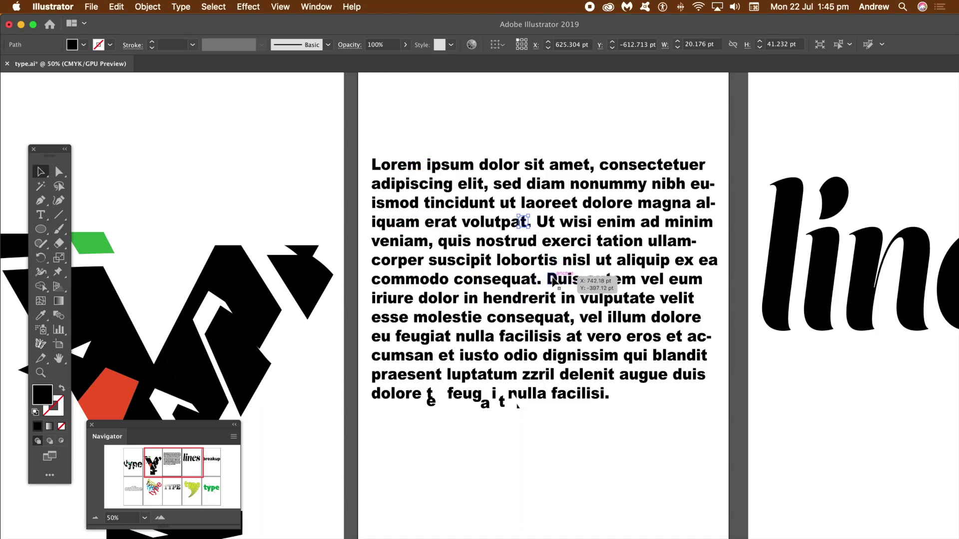
{"action": "left_click_drag", "start_coordinate": [554, 278], "coordinate": [603, 343]}
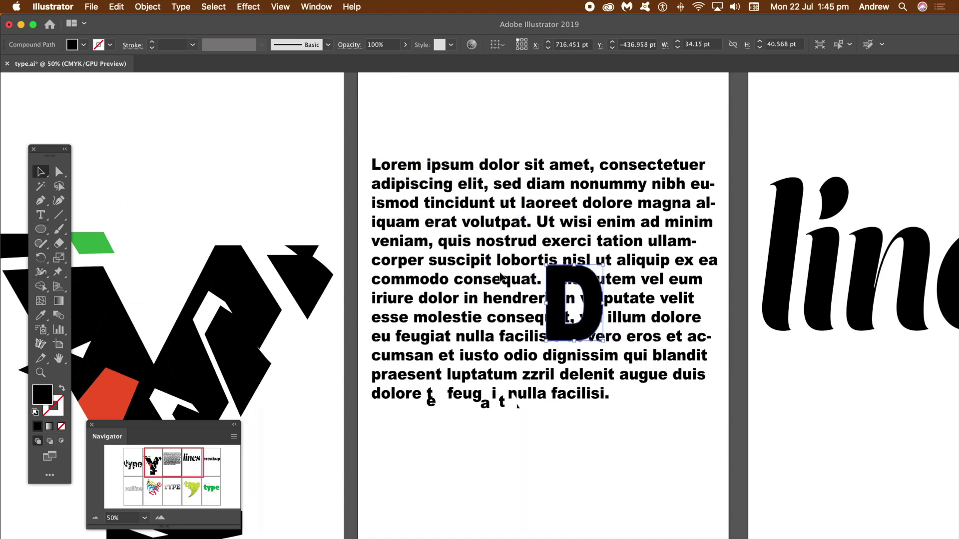
{"action": "left_click", "coordinate": [456, 243]}
{"action": "left_click_drag", "start_coordinate": [458, 248], "coordinate": [499, 291]}
{"action": "left_click", "coordinate": [512, 203]}
{"action": "left_click_drag", "start_coordinate": [517, 210], "coordinate": [541, 241]}
{"action": "left_click", "coordinate": [376, 134]}
Divide the paragraph and enlarged letters with a long diagonal and an opposite line about 319 × 933 pt
{"action": "left_click", "coordinate": [62, 217]}
{"action": "mouse_move", "coordinate": [397, 138]}
{"action": "left_mouse_down"}
{"action": "mouse_move", "coordinate": [588, 345]}
{"action": "mouse_move", "coordinate": [624, 406]}
{"action": "left_mouse_up"}
{"action": "key", "text": "F6"}
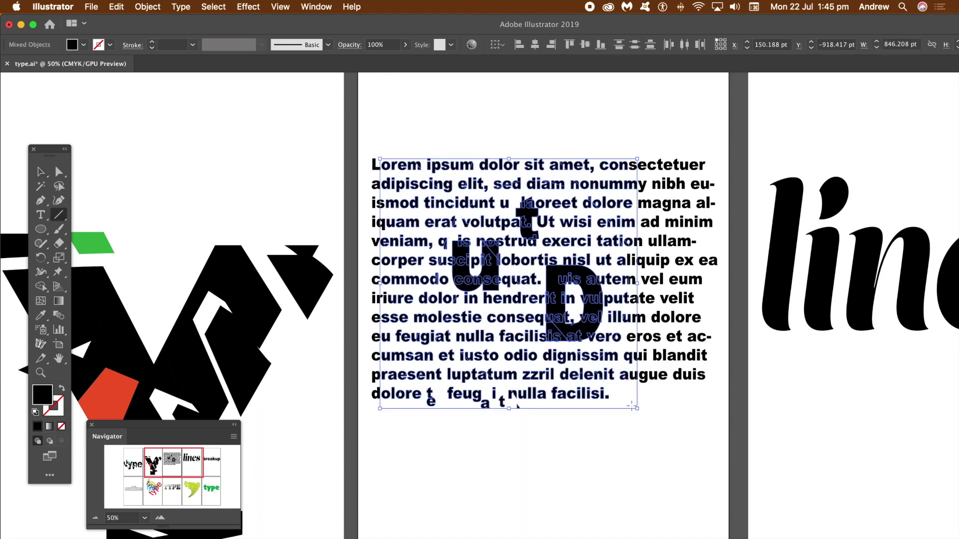
{"action": "left_click_drag", "start_coordinate": [614, 136], "coordinate": [523, 398]}
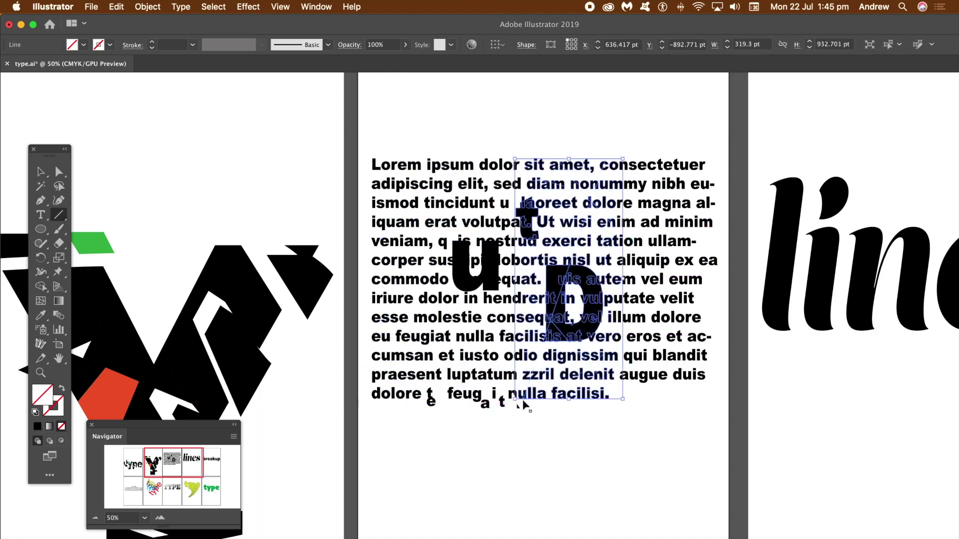
{"action": "left_click", "coordinate": [523, 404], "text": "shift+super"}
Move the cut pieces of the enlarged D and u apart from each other
{"action": "left_click", "coordinate": [41, 171]}
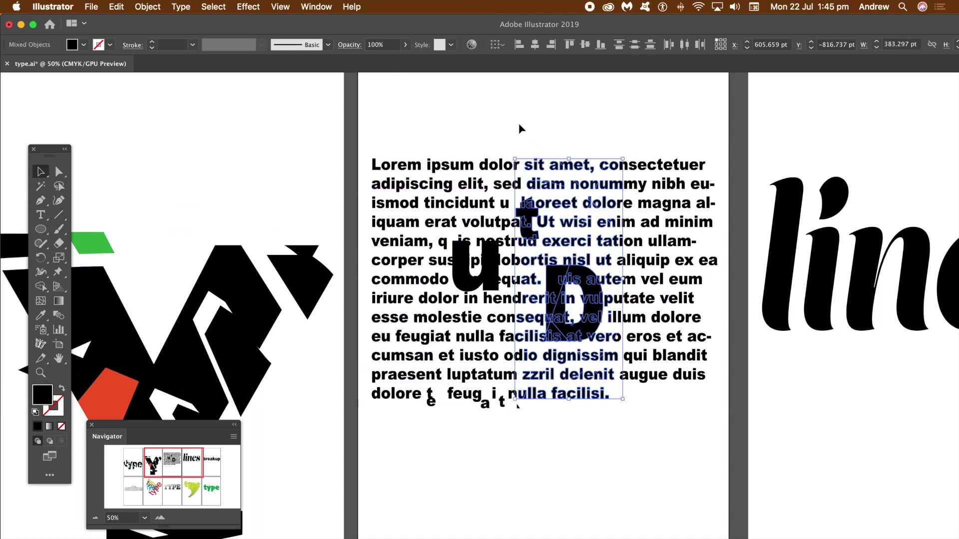
{"action": "left_click", "coordinate": [520, 125]}
{"action": "left_click_drag", "start_coordinate": [584, 269], "coordinate": [545, 270]}
{"action": "left_click_drag", "start_coordinate": [550, 338], "coordinate": [555, 344]}
{"action": "mouse_move", "coordinate": [466, 280]}
{"action": "left_mouse_down"}
{"action": "mouse_move", "coordinate": [468, 289]}
{"action": "mouse_move", "coordinate": [499, 281]}
{"action": "mouse_move", "coordinate": [491, 264]}
{"action": "mouse_move", "coordinate": [464, 253]}
{"action": "mouse_move", "coordinate": [478, 266]}
{"action": "mouse_move", "coordinate": [460, 248]}
{"action": "mouse_move", "coordinate": [455, 271]}
{"action": "left_mouse_up"}
{"action": "left_click", "coordinate": [474, 140]}
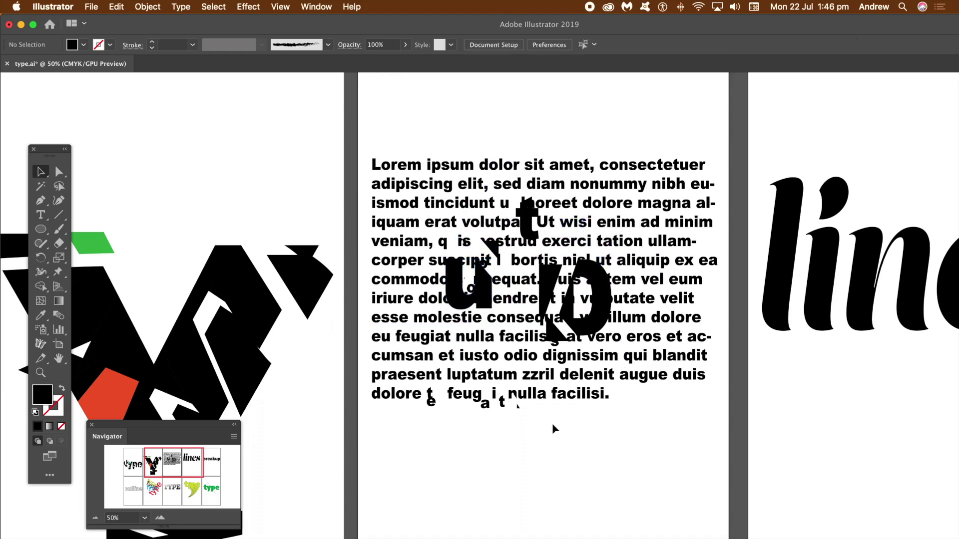
Divide the word "lines" with three gently sloping lines across its middle, the first about 1257 × 72 pt
{"action": "mouse_move", "coordinate": [174, 469]}
{"action": "left_mouse_down"}
{"action": "mouse_move", "coordinate": [181, 477]}
{"action": "mouse_move", "coordinate": [188, 465]}
{"action": "left_mouse_up"}
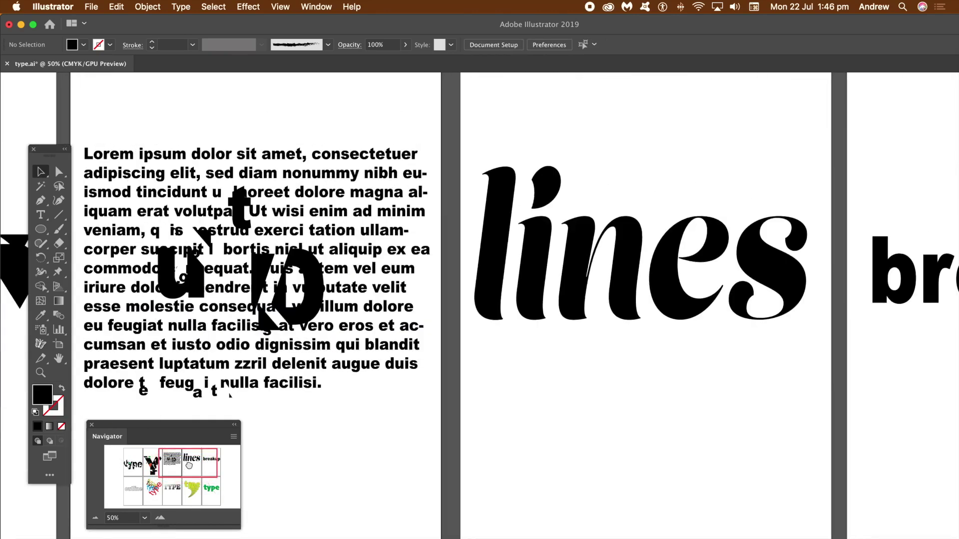
{"action": "left_click", "coordinate": [568, 278]}
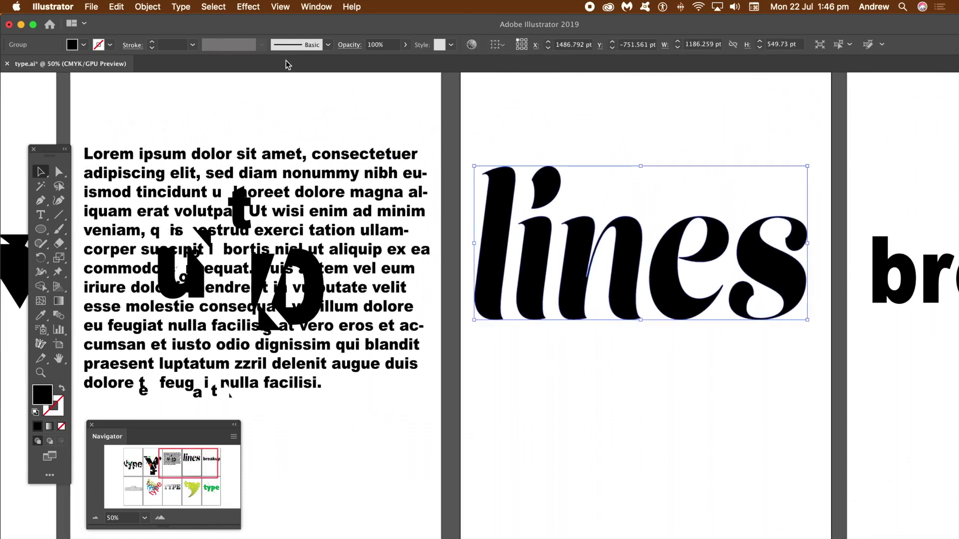
{"action": "left_click", "coordinate": [58, 216]}
{"action": "left_click_drag", "start_coordinate": [470, 246], "coordinate": [820, 265]}
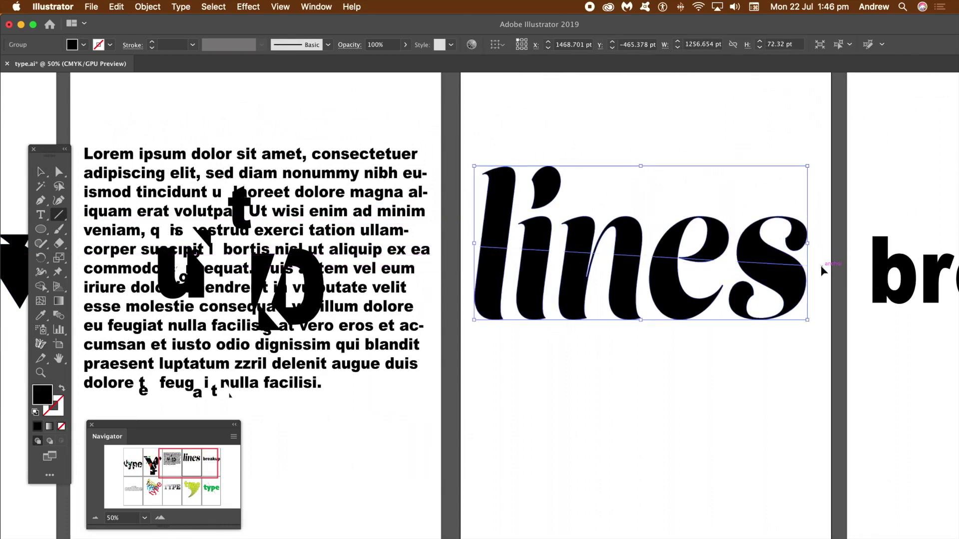
{"action": "left_click_drag", "start_coordinate": [472, 258], "coordinate": [806, 280]}
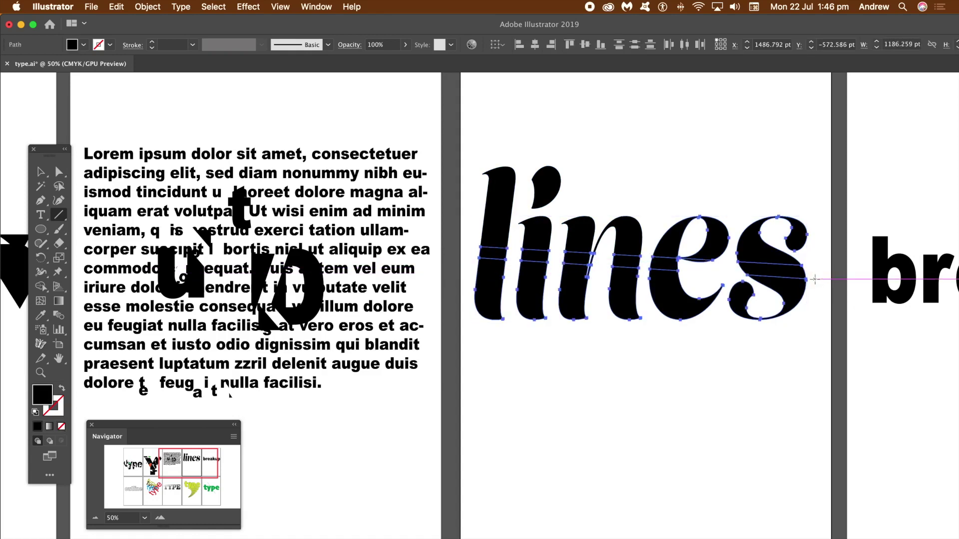
{"action": "left_click_drag", "start_coordinate": [466, 268], "coordinate": [827, 289]}
Divide the lower part of "lines" with three more sloping lines, about 1227 × 115 pt, 887 × 121 pt and a shorter one
{"action": "left_click_drag", "start_coordinate": [470, 276], "coordinate": [814, 309]}
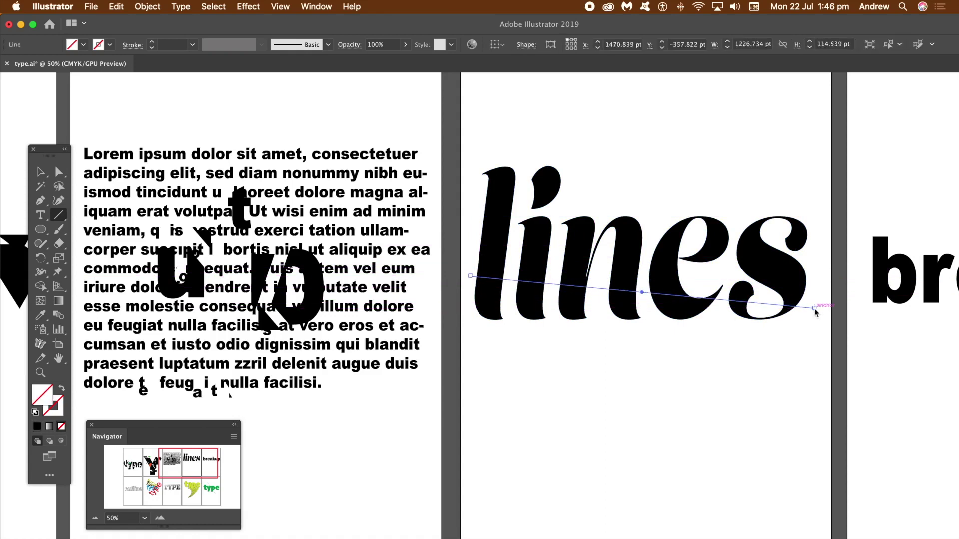
{"action": "key", "text": "F2"}
{"action": "left_click_drag", "start_coordinate": [461, 285], "coordinate": [713, 318]}
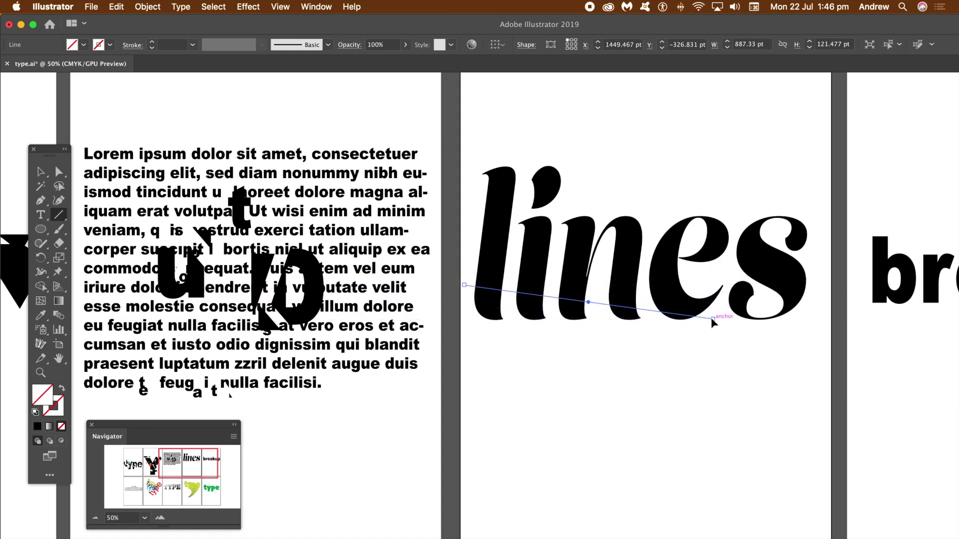
{"action": "key", "text": "F2"}
{"action": "mouse_move", "coordinate": [466, 296]}
{"action": "left_mouse_down"}
{"action": "mouse_move", "coordinate": [637, 330]}
{"action": "mouse_move", "coordinate": [645, 322]}
{"action": "left_mouse_up"}
{"action": "key", "text": "F2"}
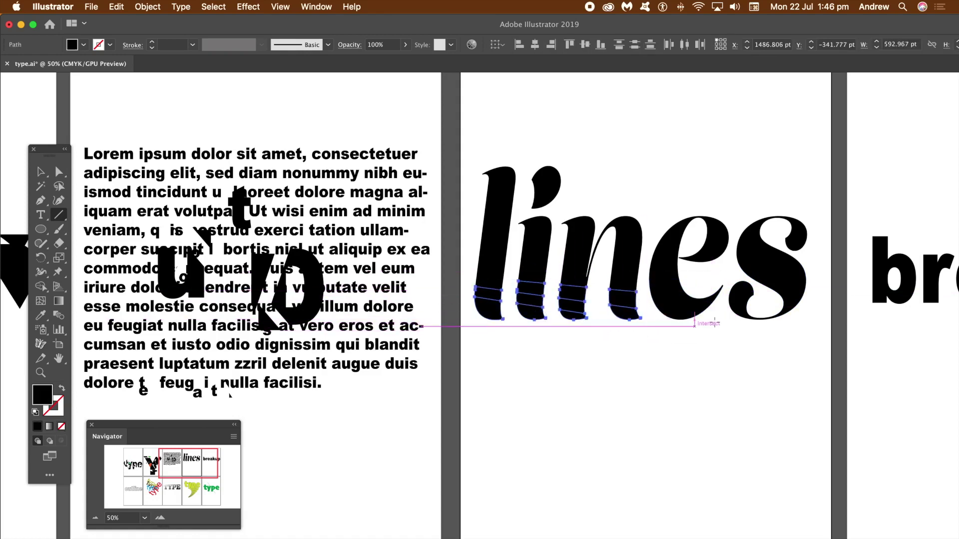
Select the whole divided word "lines" and ungroup it into separate pieces
{"action": "left_click", "coordinate": [41, 172]}
{"action": "left_click", "coordinate": [553, 189]}
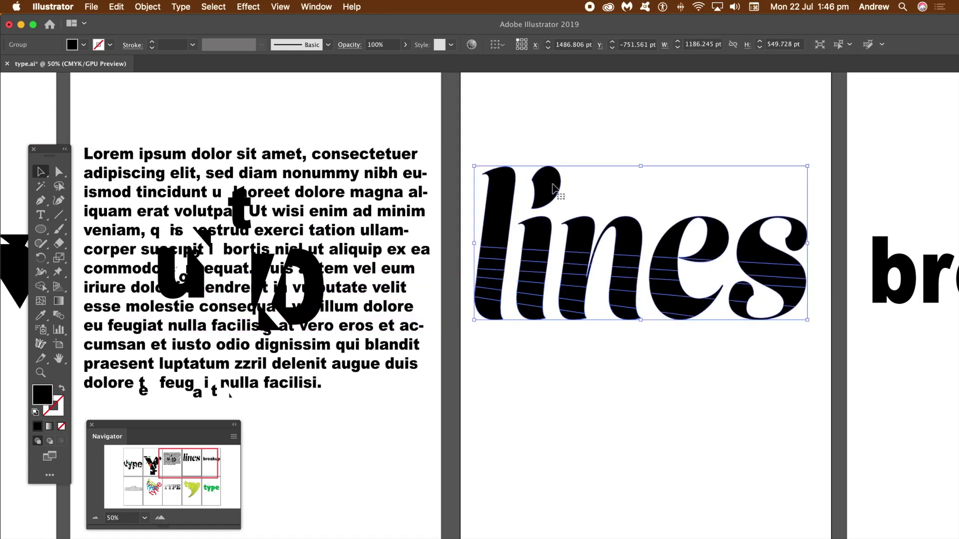
{"action": "left_click", "coordinate": [522, 155]}
{"action": "left_click_drag", "start_coordinate": [799, 342], "coordinate": [802, 340]}
{"action": "left_click", "coordinate": [160, 6]}
{"action": "left_click", "coordinate": [155, 71]}
{"action": "left_click", "coordinate": [598, 152]}
Delete thin slices across the l, i and n of "lines", and undo the deletion of the n's arch
{"action": "left_click", "coordinate": [484, 283]}
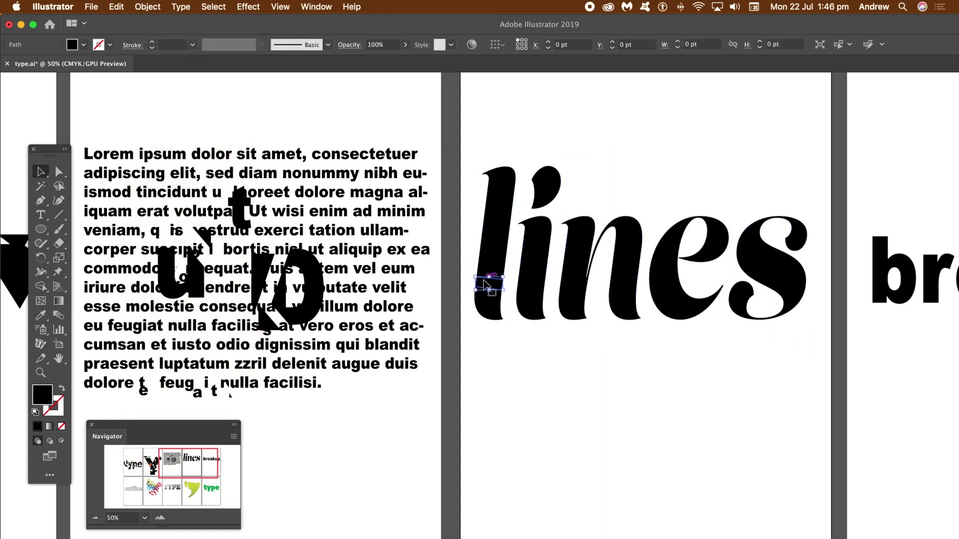
{"action": "key", "text": "Delete"}
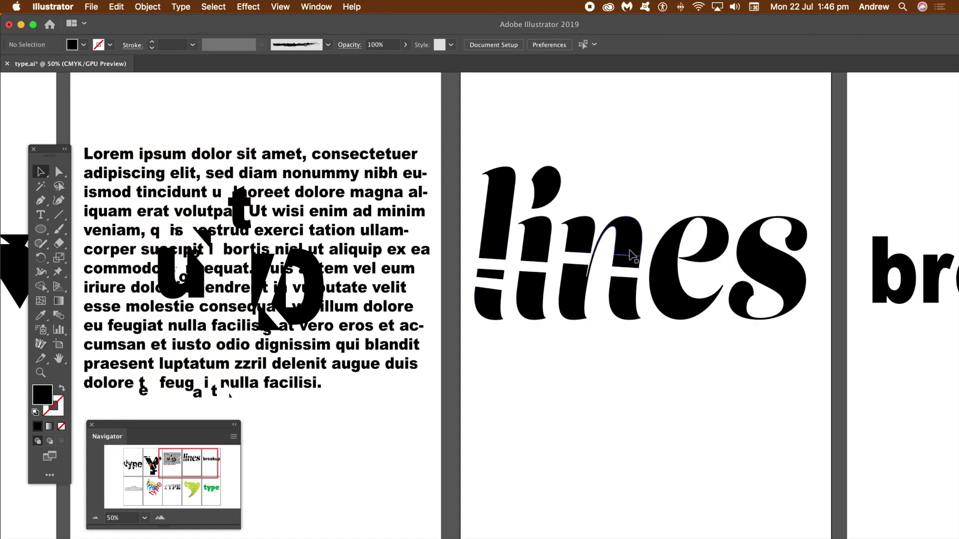
{"action": "left_click", "coordinate": [634, 256]}
{"action": "key", "text": "Delete"}
{"action": "key", "text": "super+z"}
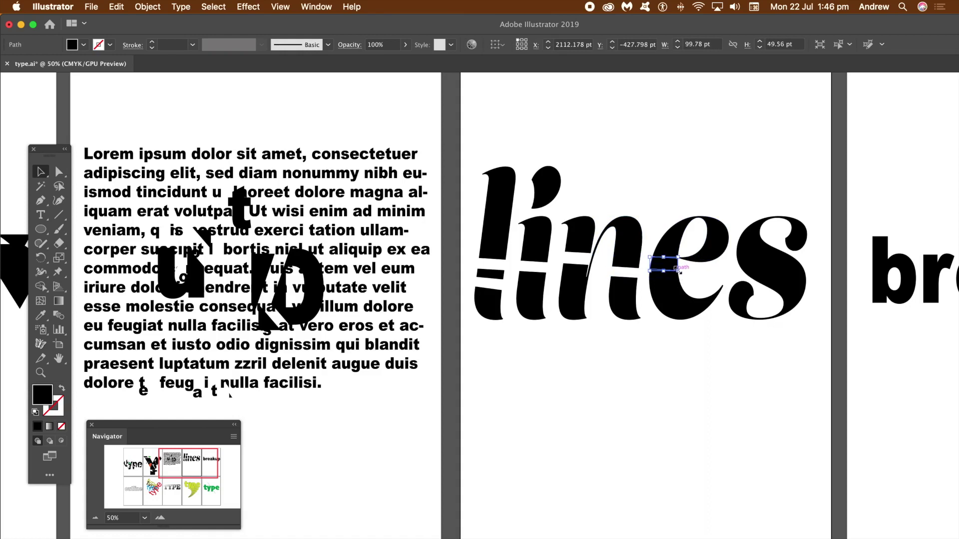
Delete a middle slice and a lower piece from both the e and the s of "lines"
{"action": "key", "text": "Delete"}
{"action": "left_click", "coordinate": [671, 306]}
{"action": "key", "text": "Delete"}
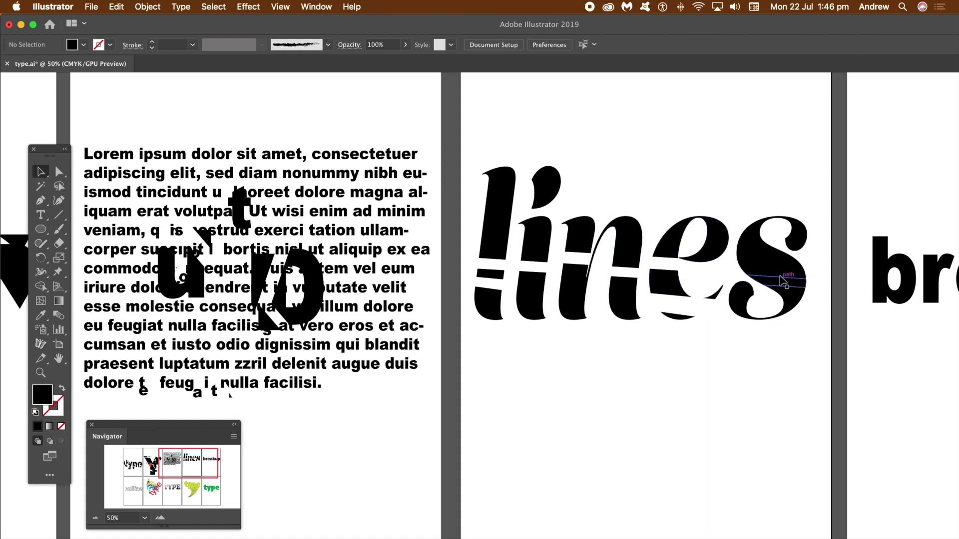
{"action": "left_click", "coordinate": [775, 274]}
{"action": "key", "text": "Delete"}
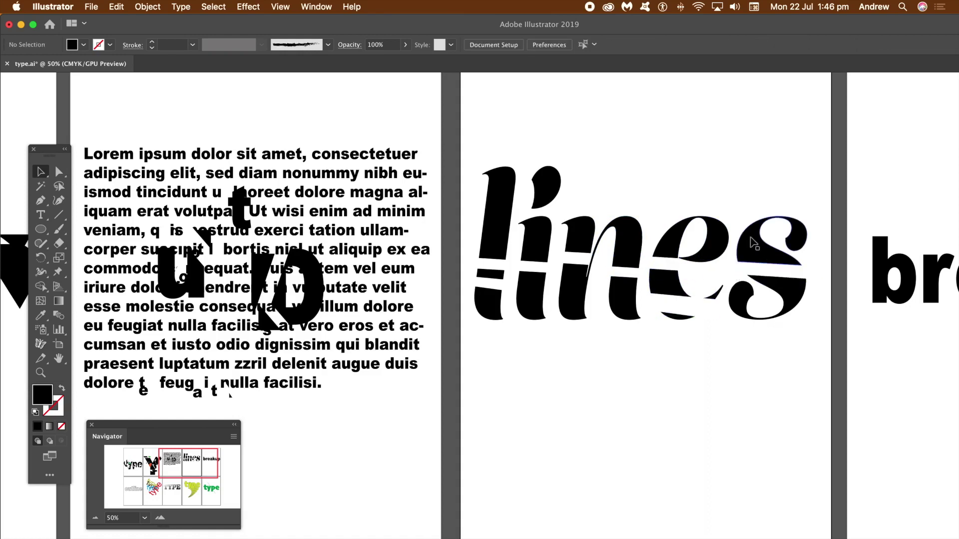
{"action": "left_click", "coordinate": [788, 311]}
{"action": "key", "text": "Delete"}
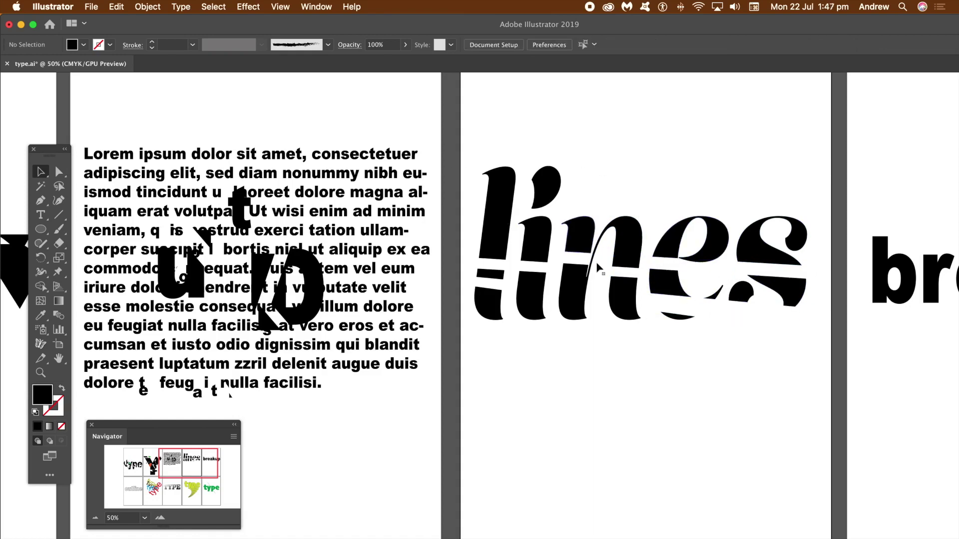
Fill the upper arch of the n in "lines" with red
{"action": "left_click", "coordinate": [626, 246]}
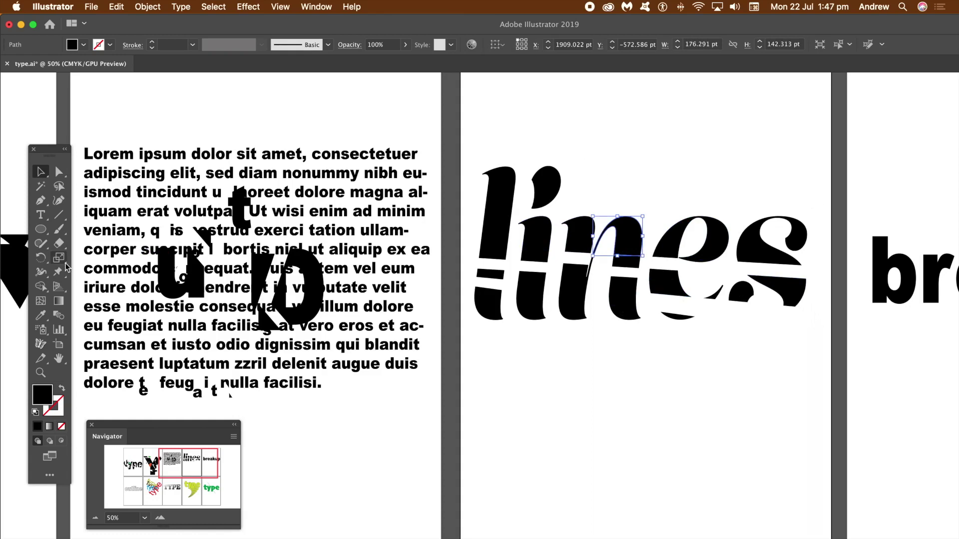
{"action": "left_click", "coordinate": [84, 47]}
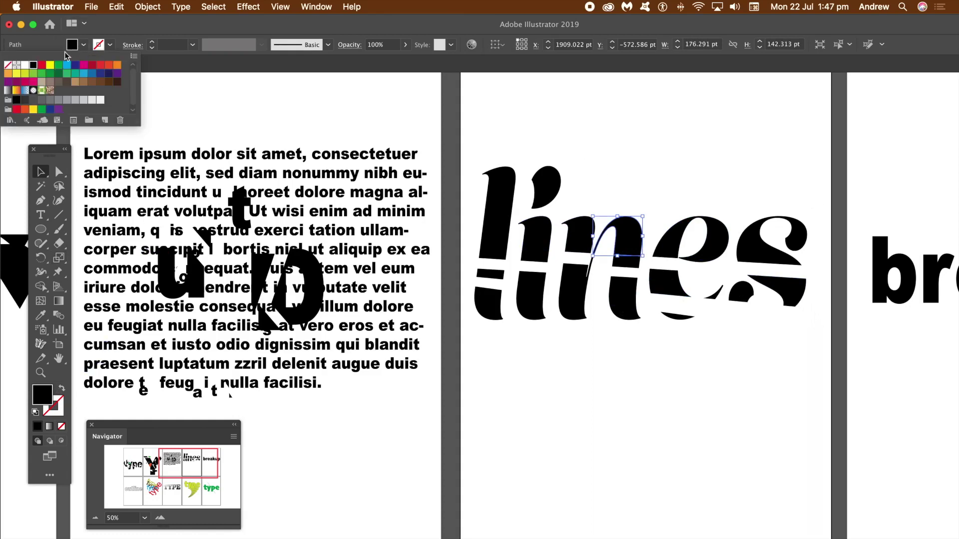
{"action": "left_click", "coordinate": [42, 66]}
{"action": "left_click", "coordinate": [604, 181]}
{"action": "left_click", "coordinate": [618, 175]}
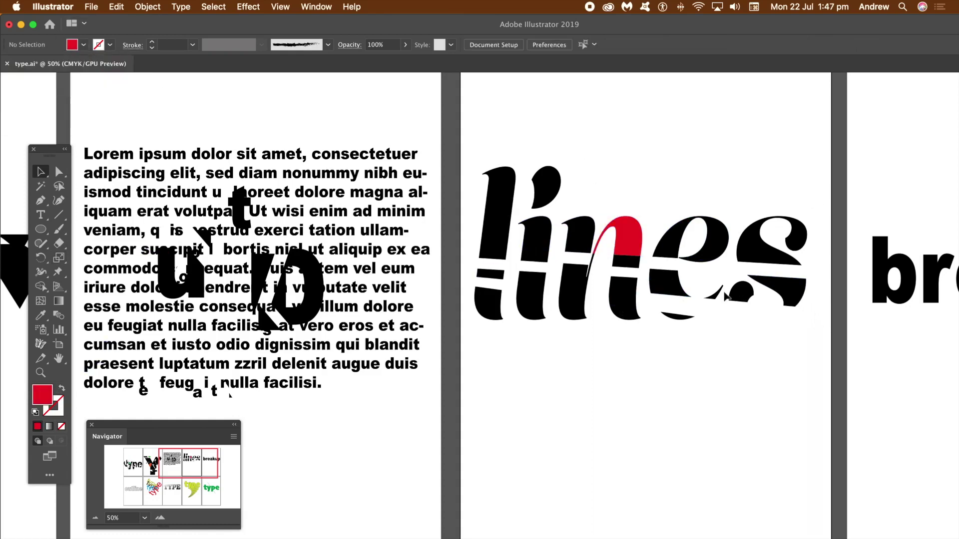
Divide the word "breakup" with three circles placed along its letters, the first about 280 × 280 pt
{"action": "left_click_drag", "start_coordinate": [197, 458], "coordinate": [220, 458]}
{"action": "left_click", "coordinate": [531, 281]}
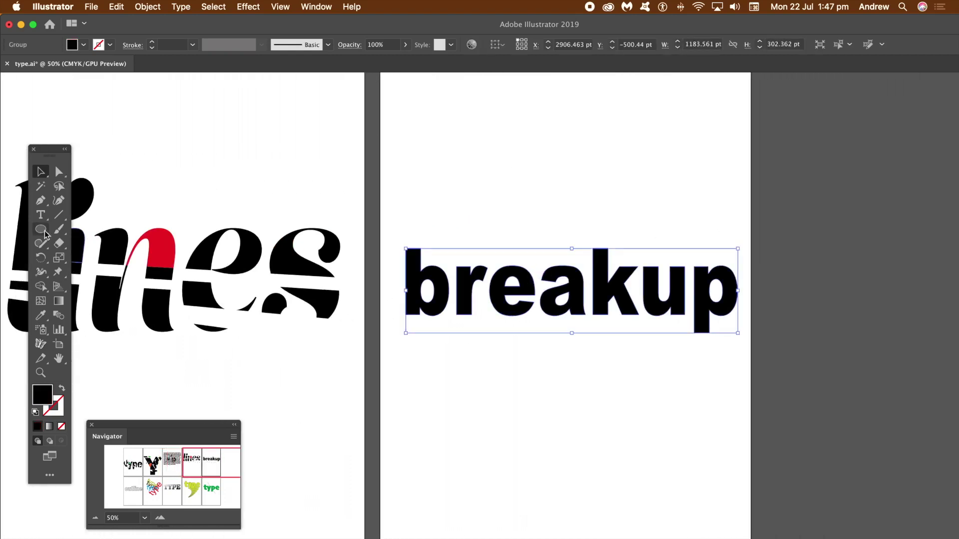
{"action": "left_click", "coordinate": [43, 231]}
{"action": "mouse_move", "coordinate": [446, 241]}
{"action": "left_mouse_down"}
{"action": "mouse_move", "coordinate": [481, 255]}
{"action": "mouse_move", "coordinate": [545, 314]}
{"action": "mouse_move", "coordinate": [529, 319]}
{"action": "left_mouse_up"}
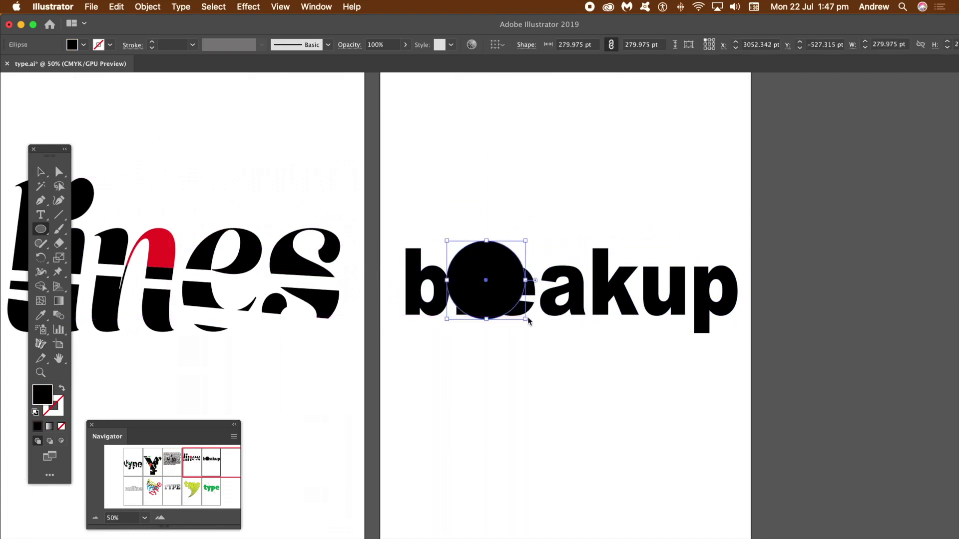
{"action": "key", "text": "super+4"}
{"action": "left_click_drag", "start_coordinate": [560, 229], "coordinate": [627, 317]}
{"action": "key", "text": "super+shift+bracketleft"}
{"action": "left_click_drag", "start_coordinate": [645, 255], "coordinate": [716, 324]}
{"action": "key", "text": "super+shift+bracketleft"}
Divide the first letters of "breakup" with two stars, the first about 514 × 525 pt around the e and a
{"action": "left_click_drag", "start_coordinate": [40, 228], "coordinate": [95, 287]}
{"action": "left_click_drag", "start_coordinate": [534, 252], "coordinate": [592, 308]}
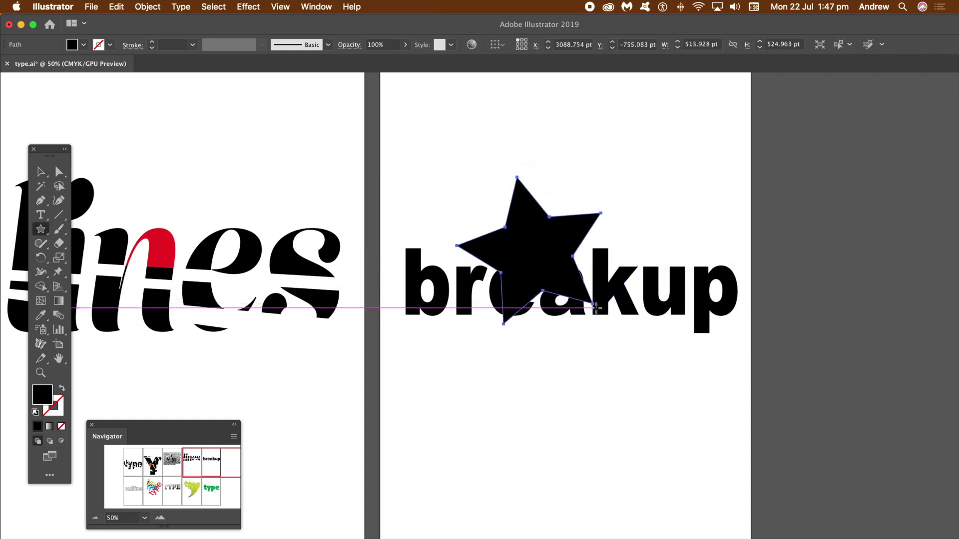
{"action": "key", "text": "F6"}
{"action": "left_click_drag", "start_coordinate": [421, 262], "coordinate": [469, 300]}
{"action": "key", "text": "F6"}
{"action": "key", "text": "super+shift+bracketleft"}
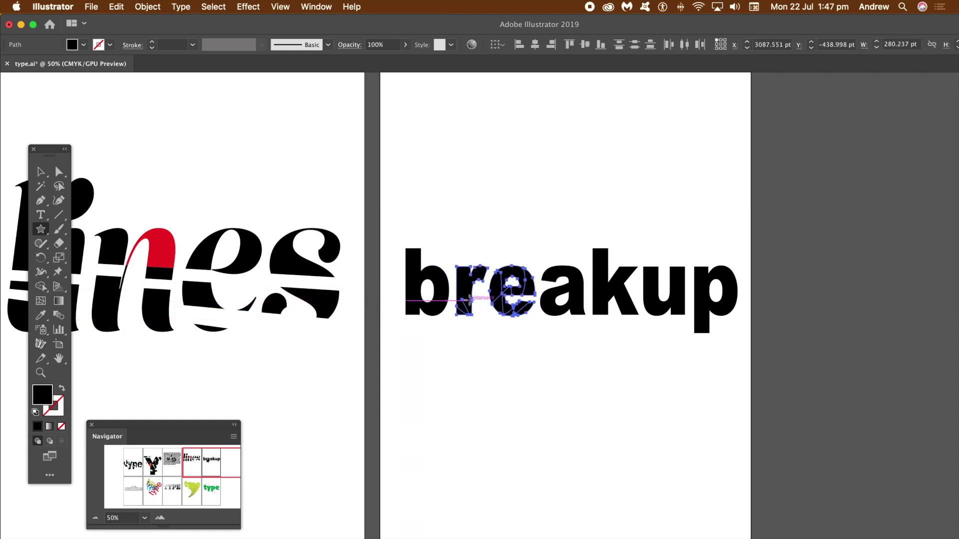
Divide the u, the k and the p of "breakup" with one small star each
{"action": "left_click_drag", "start_coordinate": [655, 291], "coordinate": [665, 303]}
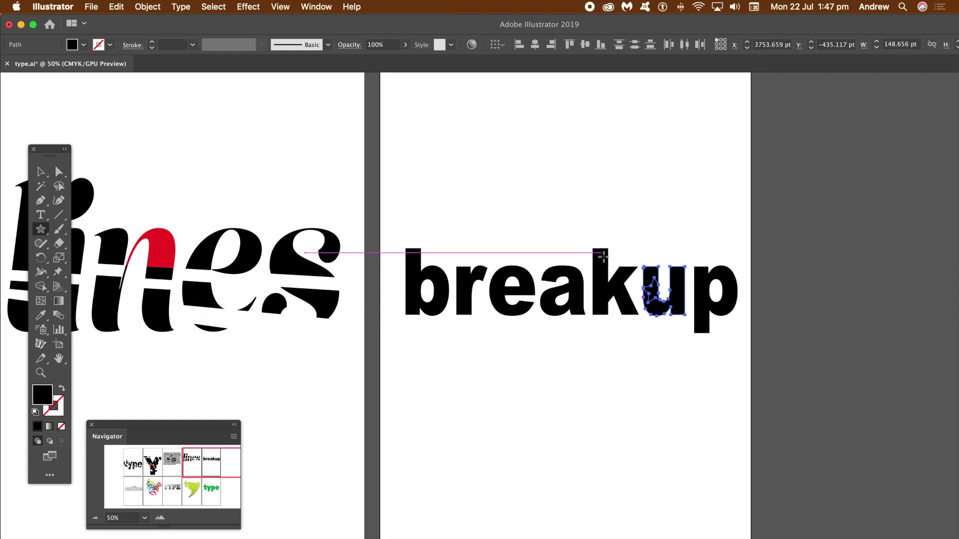
{"action": "left_click_drag", "start_coordinate": [602, 270], "coordinate": [615, 287]}
{"action": "key", "text": "cmd+z"}
{"action": "left_click_drag", "start_coordinate": [700, 307], "coordinate": [712, 320]}
{"action": "key", "text": "super+d"}
Select the whole divided word "breakup" and ungroup it so its pieces can be selected individually
{"action": "left_click", "coordinate": [40, 172]}
{"action": "left_click", "coordinate": [488, 254]}
{"action": "left_click_drag", "start_coordinate": [391, 231], "coordinate": [762, 357]}
{"action": "left_click", "coordinate": [158, 8]}
{"action": "left_click", "coordinate": [156, 63]}
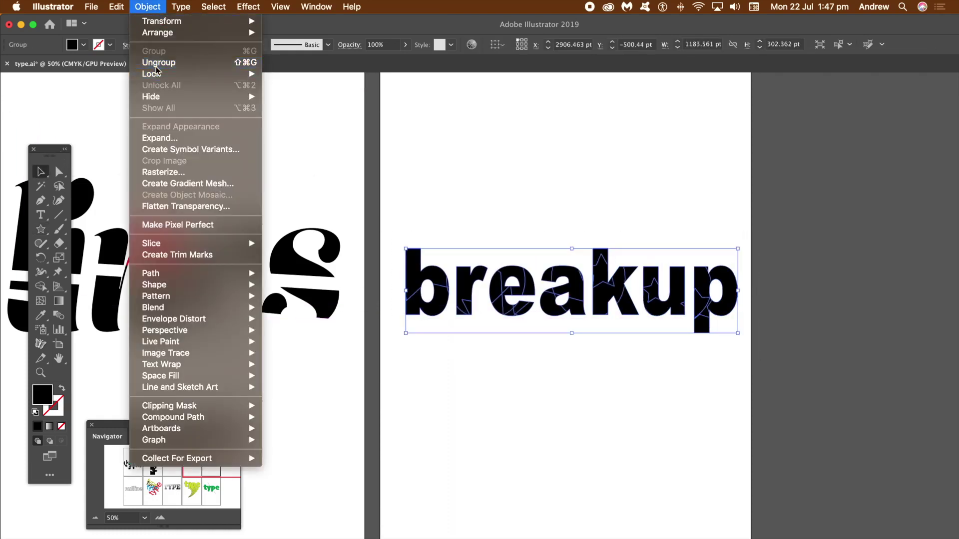
{"action": "left_click", "coordinate": [567, 193]}
{"action": "left_click", "coordinate": [608, 257]}
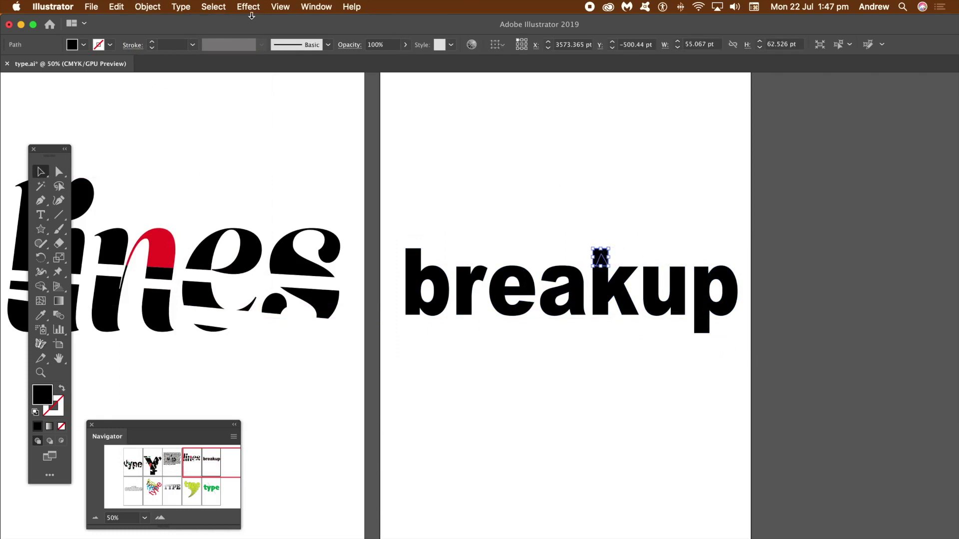
Fill all pieces of "breakup" with red
{"action": "left_click_drag", "start_coordinate": [396, 226], "coordinate": [799, 363]}
{"action": "left_click", "coordinate": [83, 46]}
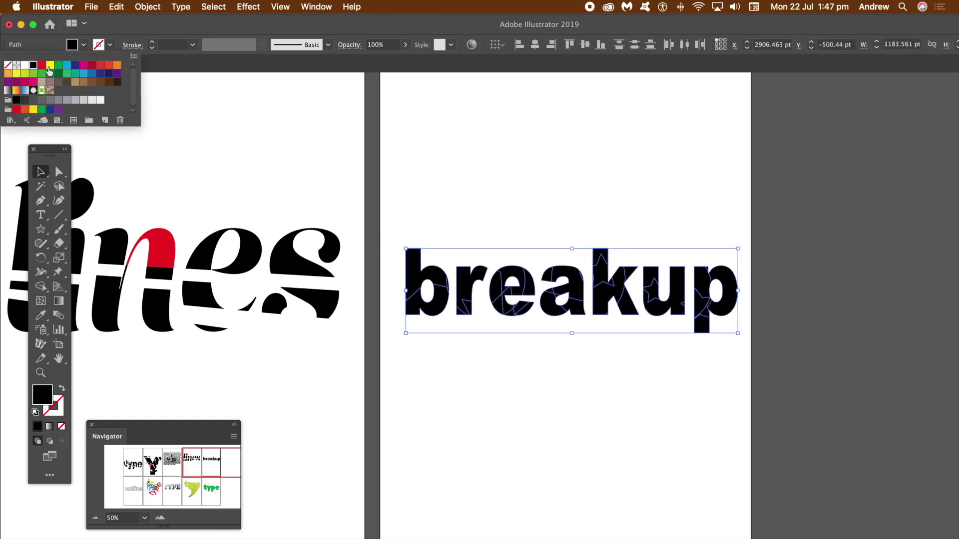
{"action": "left_click", "coordinate": [41, 65]}
{"action": "left_click", "coordinate": [520, 249]}
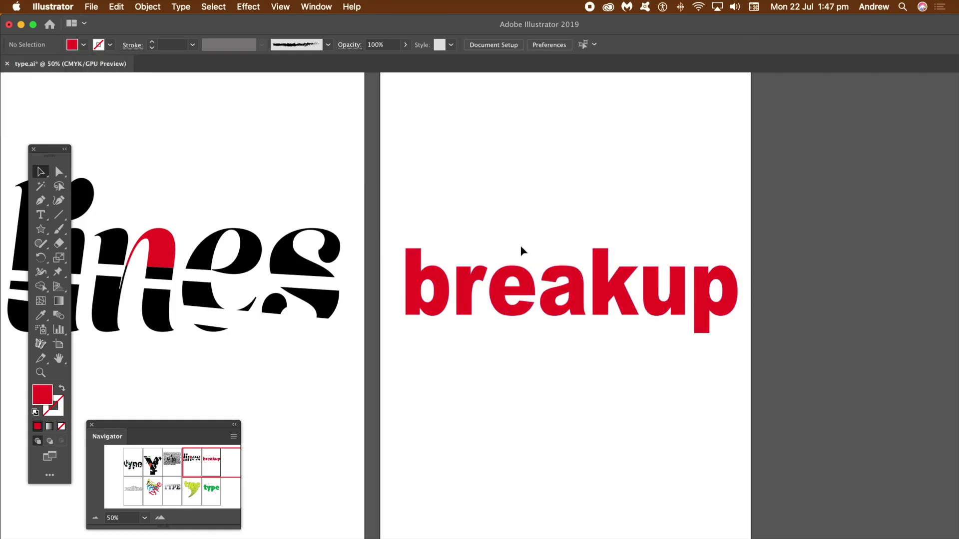
Give all pieces of "breakup" a black 5 pt stroke
{"action": "left_click_drag", "start_coordinate": [777, 374], "coordinate": [777, 374]}
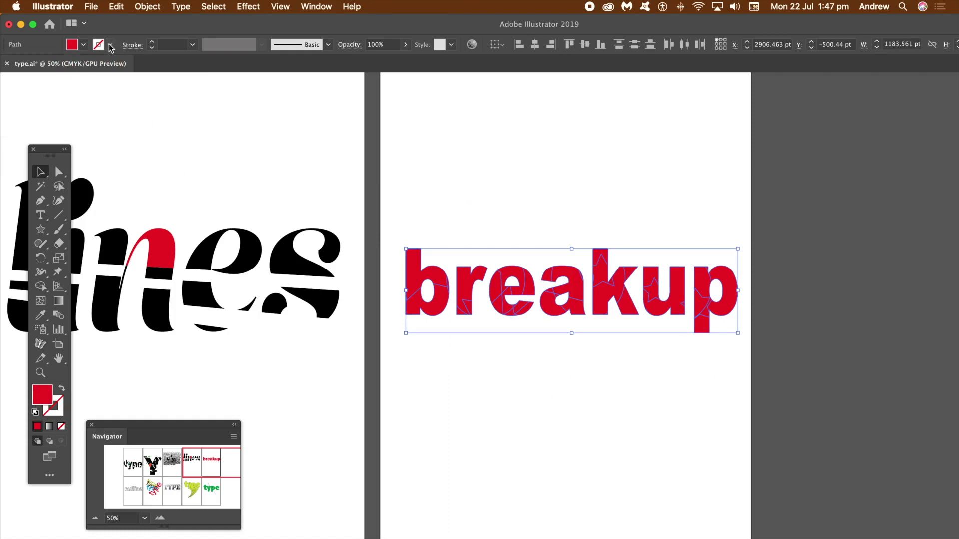
{"action": "left_click", "coordinate": [110, 45]}
{"action": "left_click", "coordinate": [34, 65]}
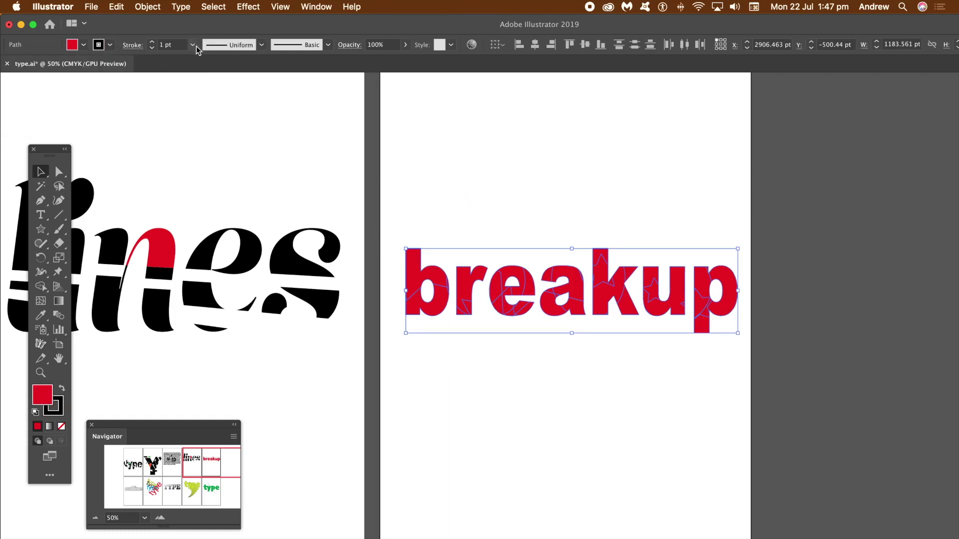
{"action": "left_click", "coordinate": [193, 45]}
{"action": "left_click", "coordinate": [213, 150]}
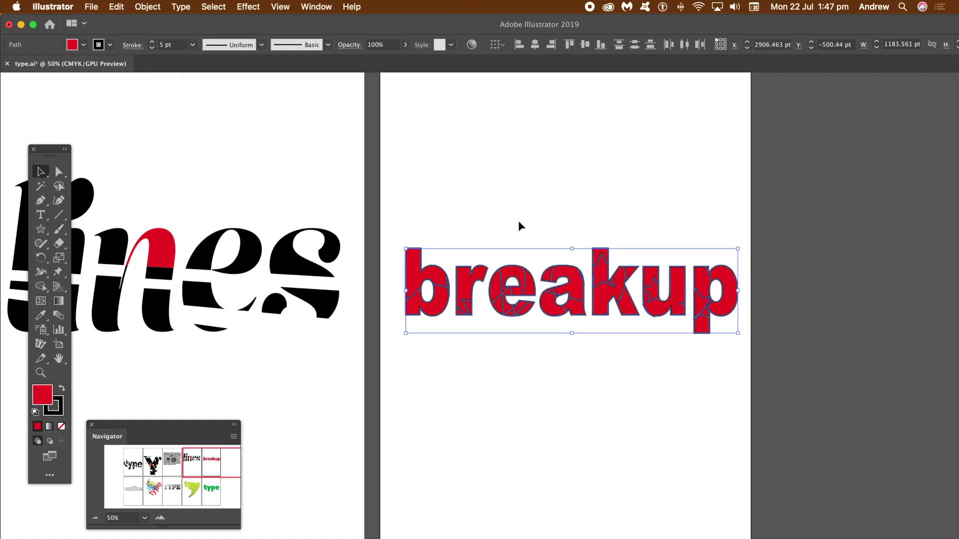
{"action": "left_click", "coordinate": [509, 214]}
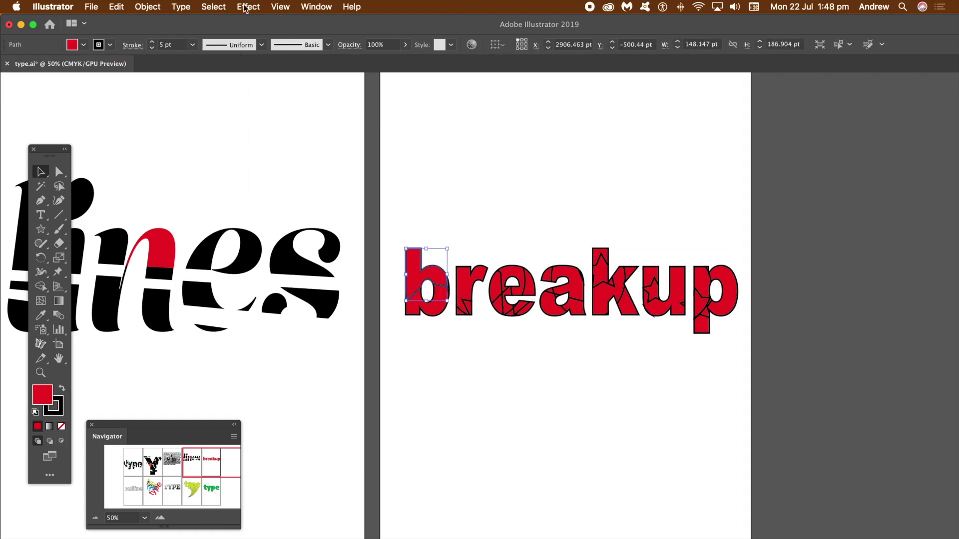
Apply a 3D Extrude & Bevel effect to the upper piece of the b, Off-Axis Front with 50 pt depth
{"action": "left_click", "coordinate": [255, 6]}
{"action": "mouse_move", "coordinate": [328, 83]}
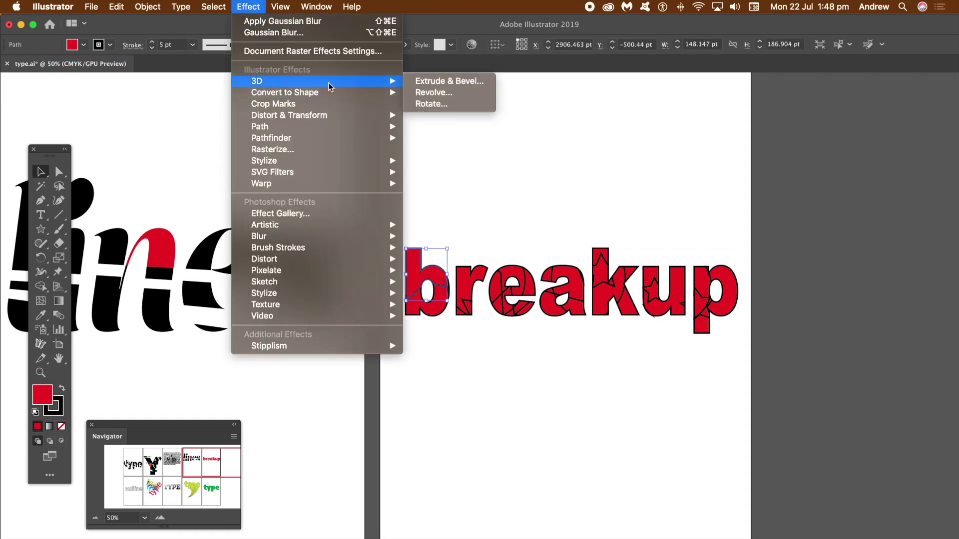
{"action": "left_click", "coordinate": [449, 82]}
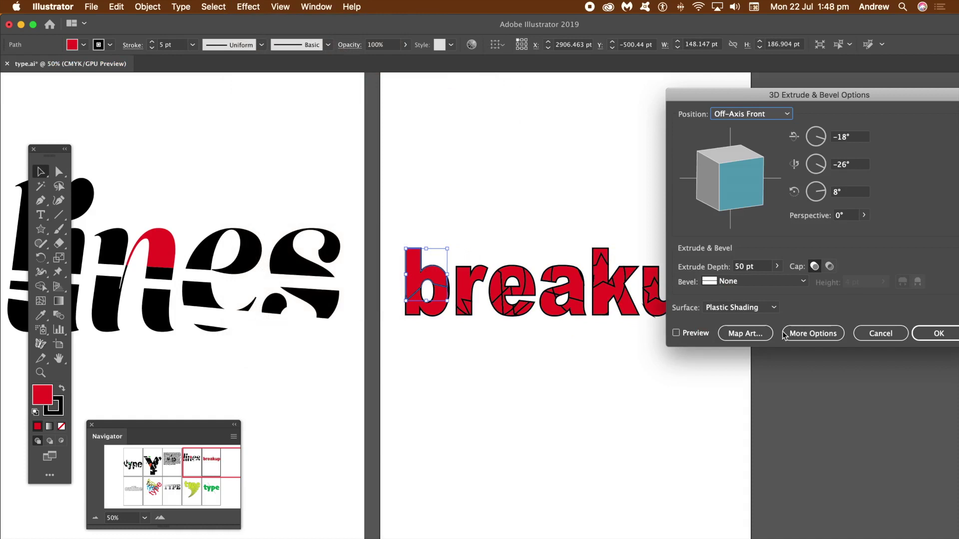
{"action": "left_click", "coordinate": [936, 334]}
{"action": "left_click", "coordinate": [526, 245]}
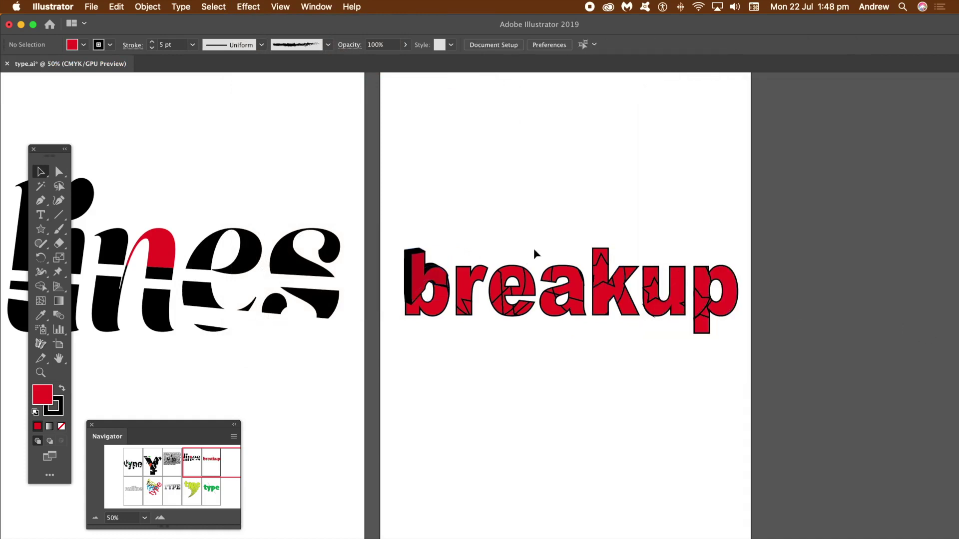
Apply the same Extrude & Bevel effect to the top piece of the k and the bowl of the p
{"action": "left_click", "coordinate": [599, 257]}
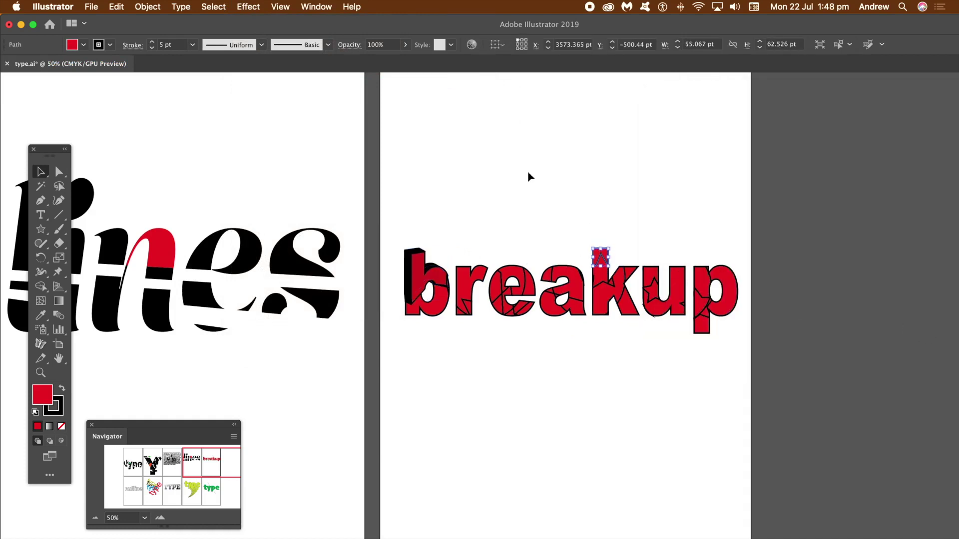
{"action": "left_click", "coordinate": [238, 7]}
{"action": "left_click", "coordinate": [270, 19]}
{"action": "left_click", "coordinate": [757, 311]}
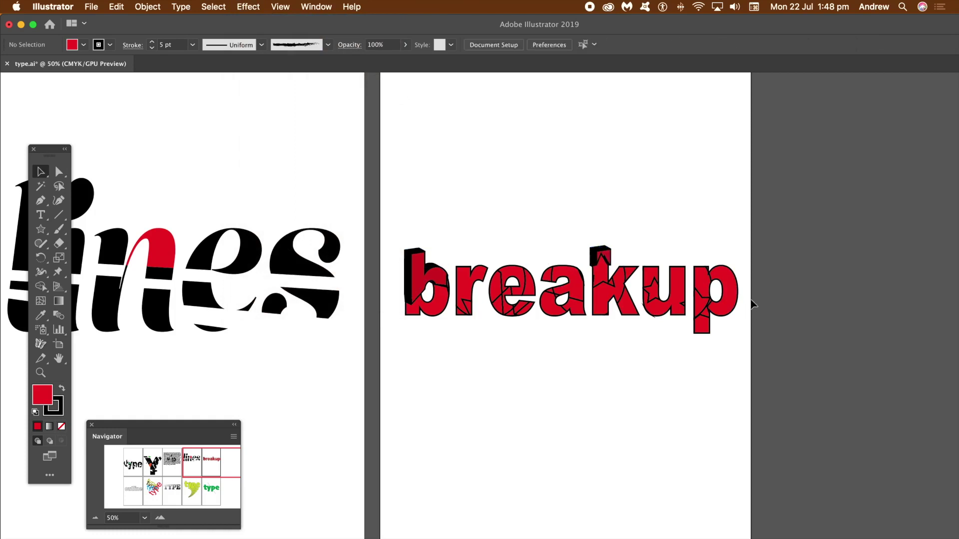
{"action": "left_click", "coordinate": [731, 284]}
{"action": "left_click", "coordinate": [249, 10]}
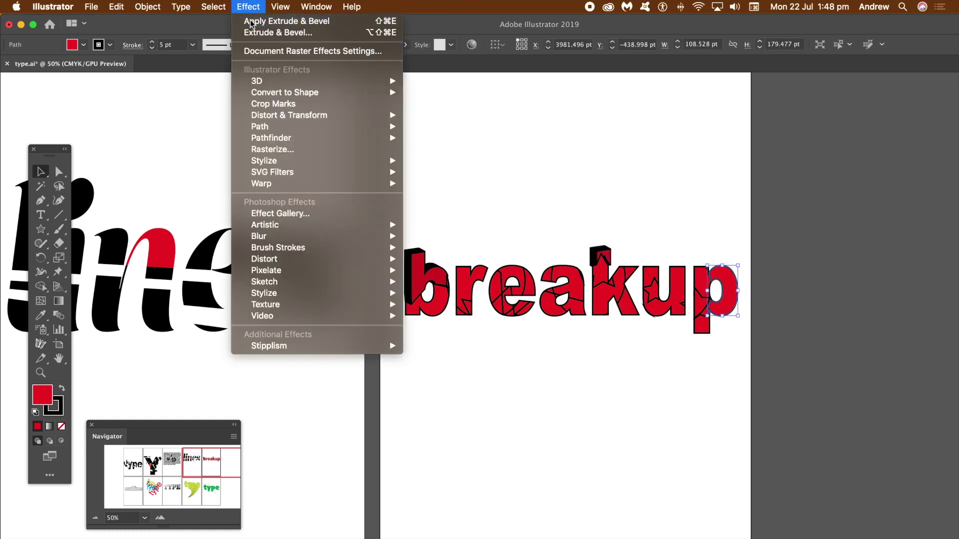
{"action": "left_click", "coordinate": [270, 19]}
Apply a Gaussian Blur effect to the upper piece of the a in "breakup"
{"action": "left_click", "coordinate": [564, 278]}
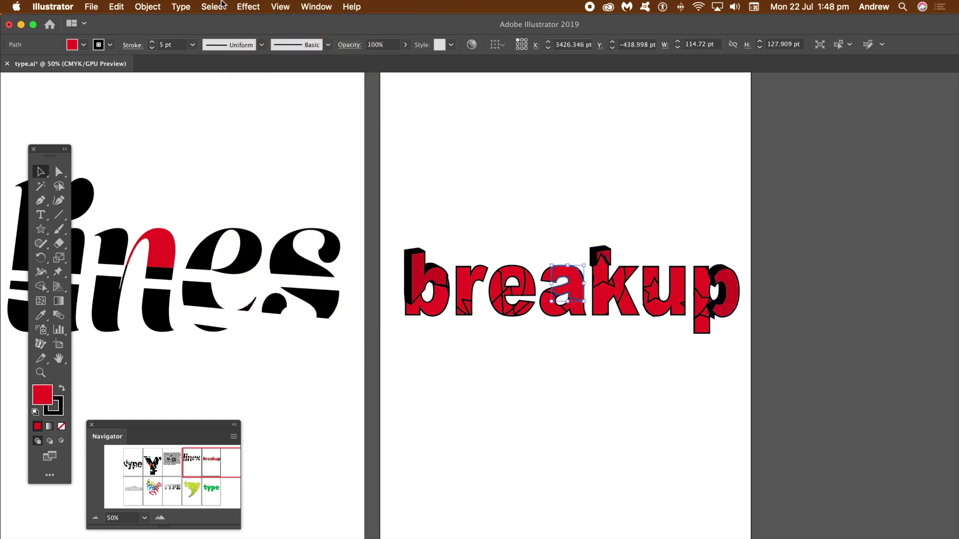
{"action": "left_click", "coordinate": [248, 6]}
{"action": "mouse_move", "coordinate": [280, 240]}
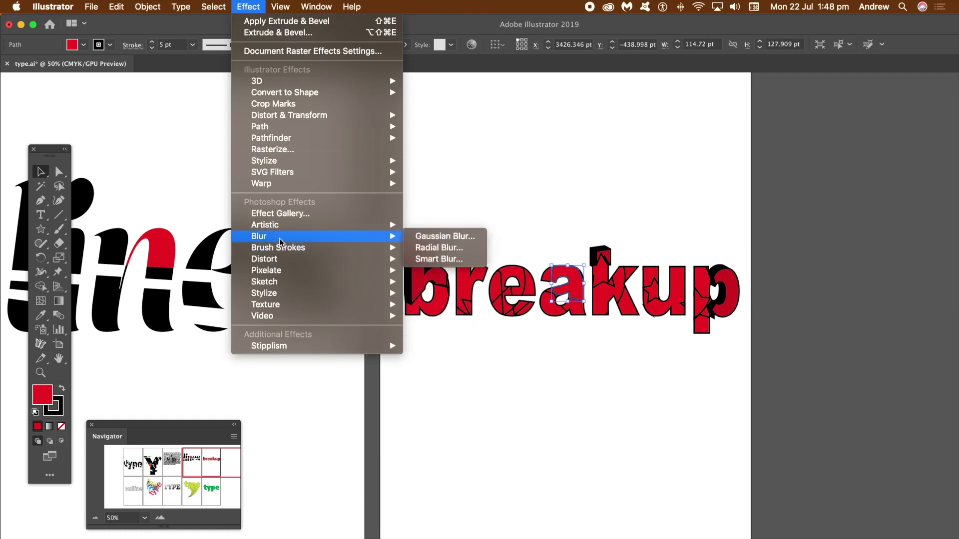
{"action": "left_click", "coordinate": [440, 236]}
{"action": "key", "text": "Return"}
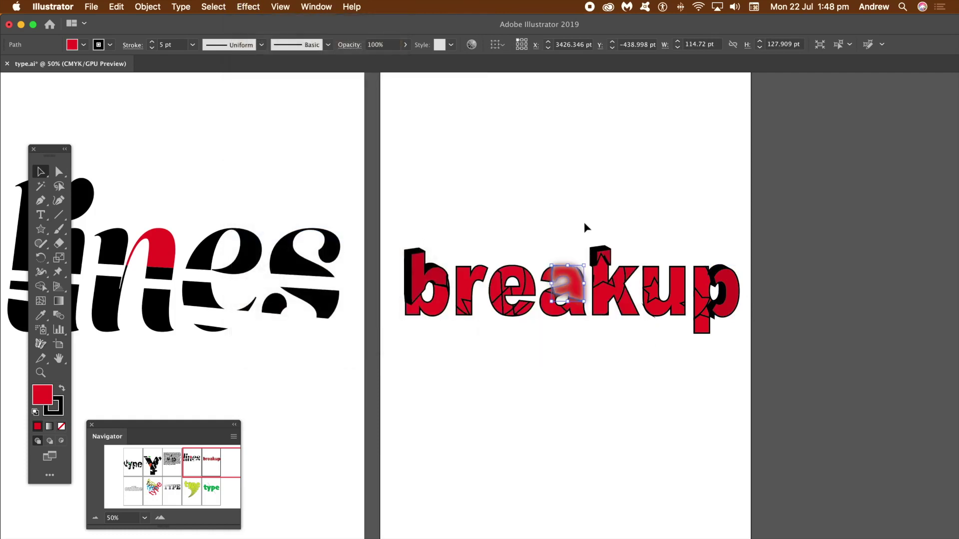
{"action": "left_click", "coordinate": [567, 208]}
Apply a Drop Shadow to the main piece of the r in "breakup": Multiply, 75% opacity, 7 pt X and Y offsets, 5 pt blur
{"action": "left_click", "coordinate": [472, 289]}
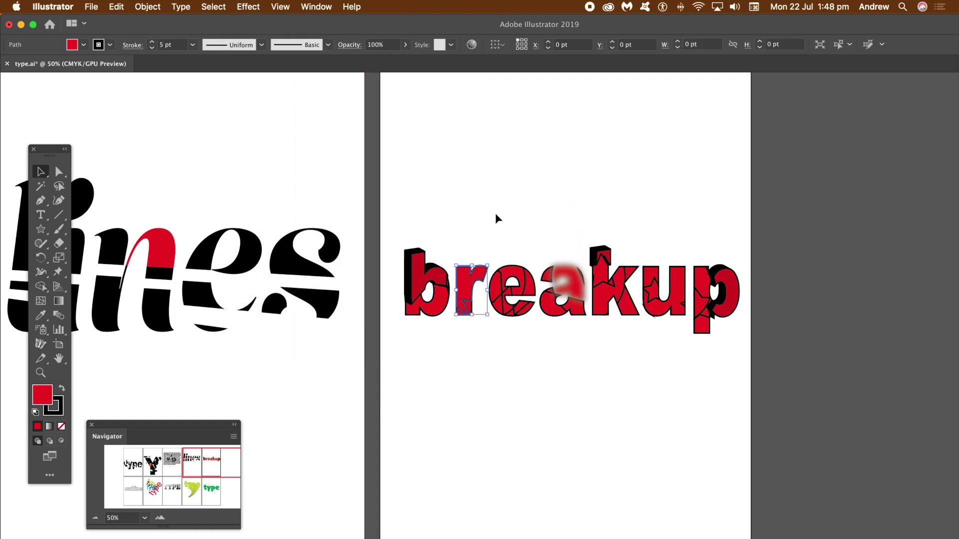
{"action": "left_click", "coordinate": [246, 5]}
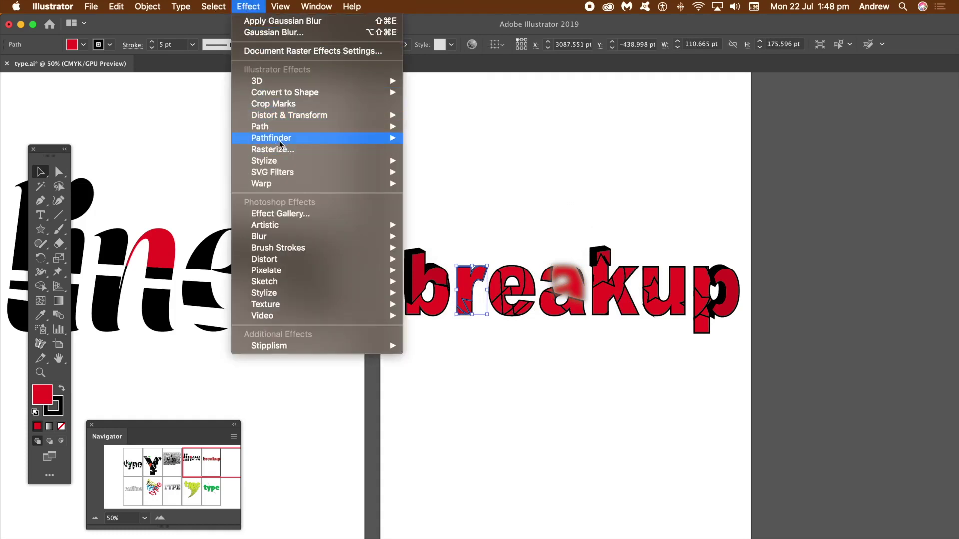
{"action": "mouse_move", "coordinate": [288, 132]}
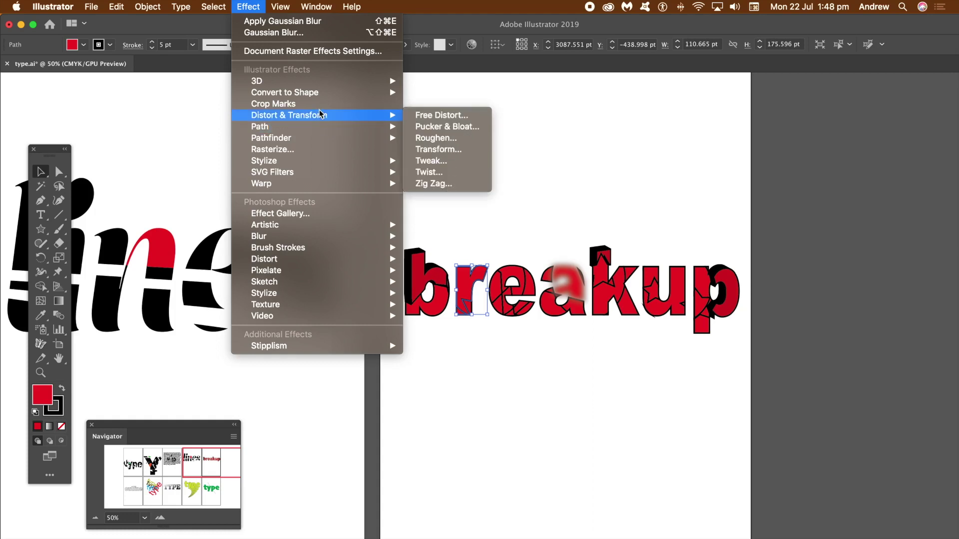
{"action": "mouse_move", "coordinate": [307, 164]}
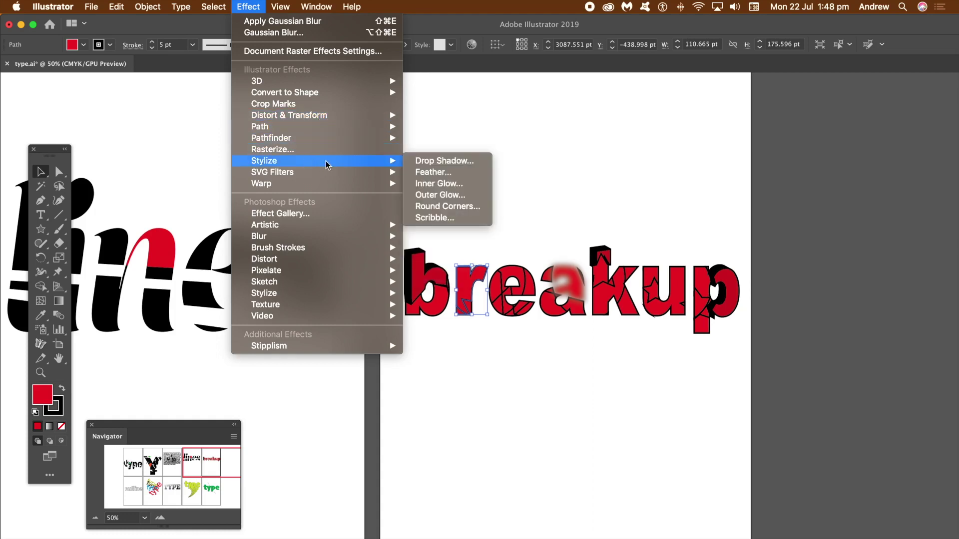
{"action": "left_click", "coordinate": [440, 165]}
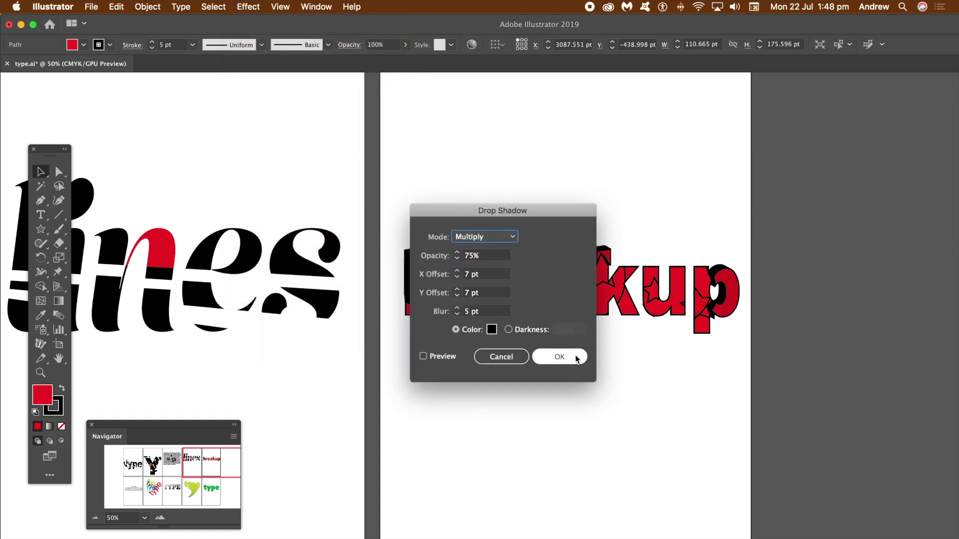
{"action": "left_click", "coordinate": [577, 357]}
{"action": "left_click", "coordinate": [505, 209]}
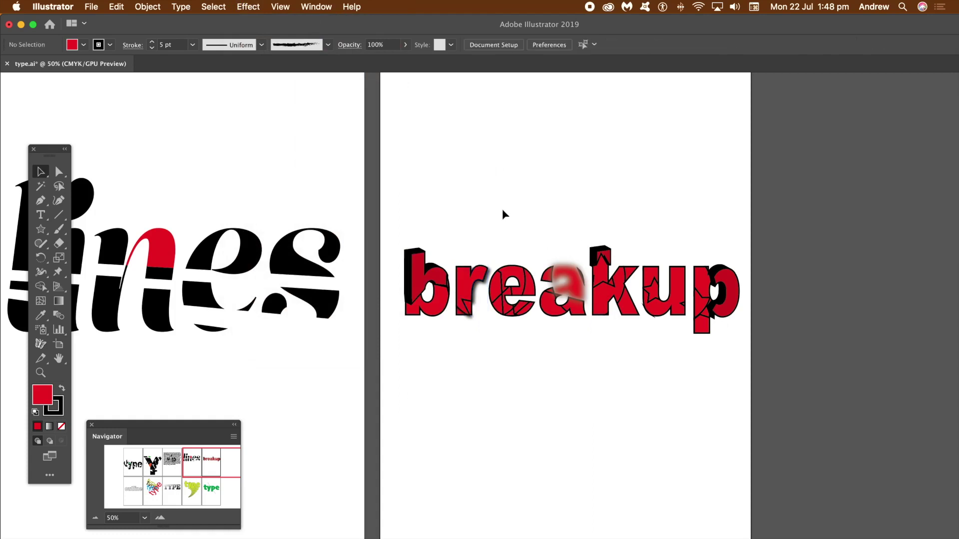
Enlarge the drop-shadowed piece of the r to about twice its size
{"action": "left_click_drag", "start_coordinate": [485, 267], "coordinate": [474, 254]}
{"action": "left_click_drag", "start_coordinate": [494, 293], "coordinate": [530, 331]}
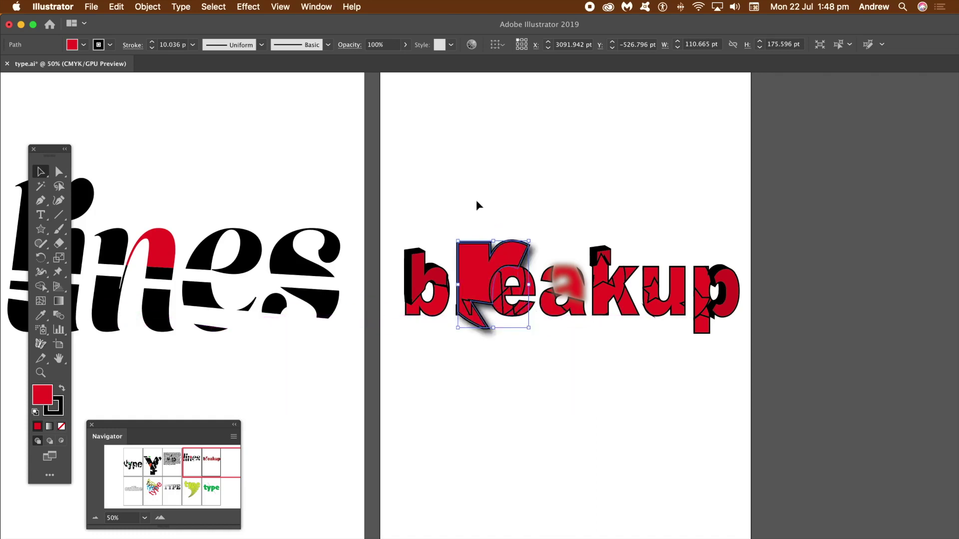
{"action": "left_click", "coordinate": [485, 203]}
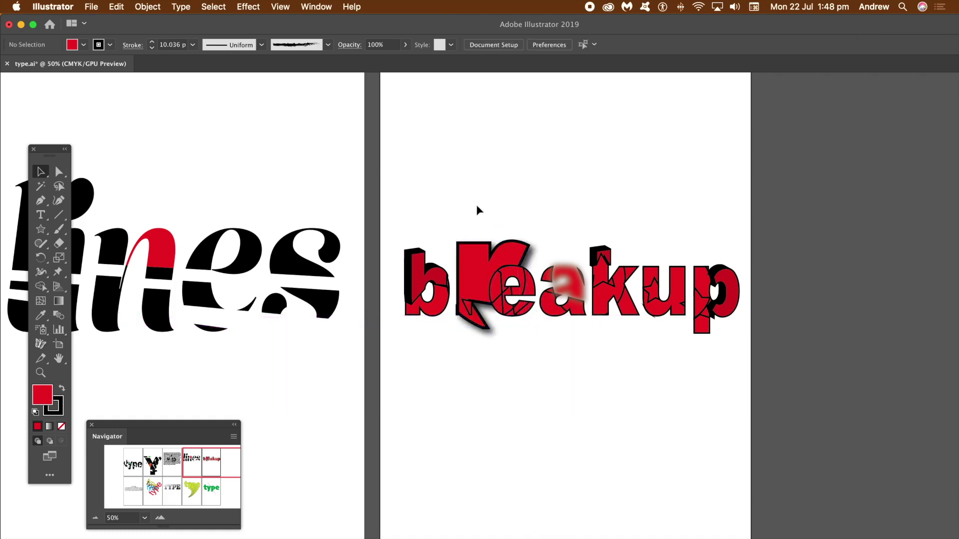
Draw a diagonal line across the o of "outline" and cut the letter with Divide Objects Below
{"action": "left_click_drag", "start_coordinate": [218, 462], "coordinate": [145, 496]}
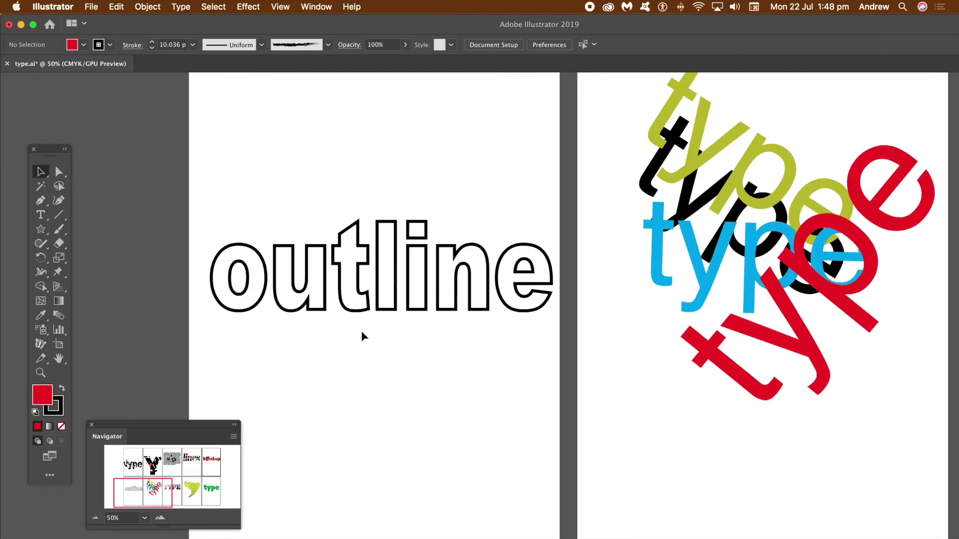
{"action": "left_click", "coordinate": [350, 308]}
{"action": "left_click", "coordinate": [182, 173]}
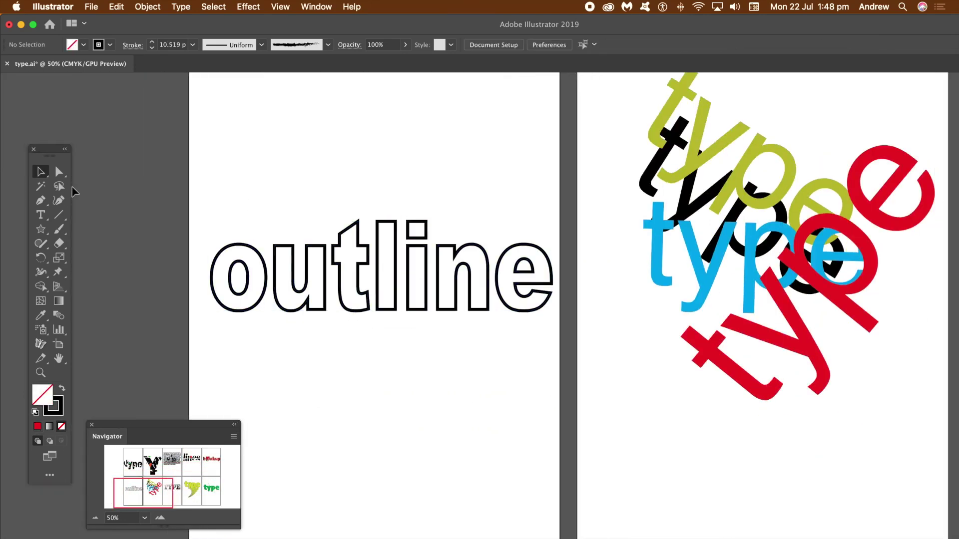
{"action": "left_click", "coordinate": [324, 268]}
{"action": "left_click", "coordinate": [147, 7]}
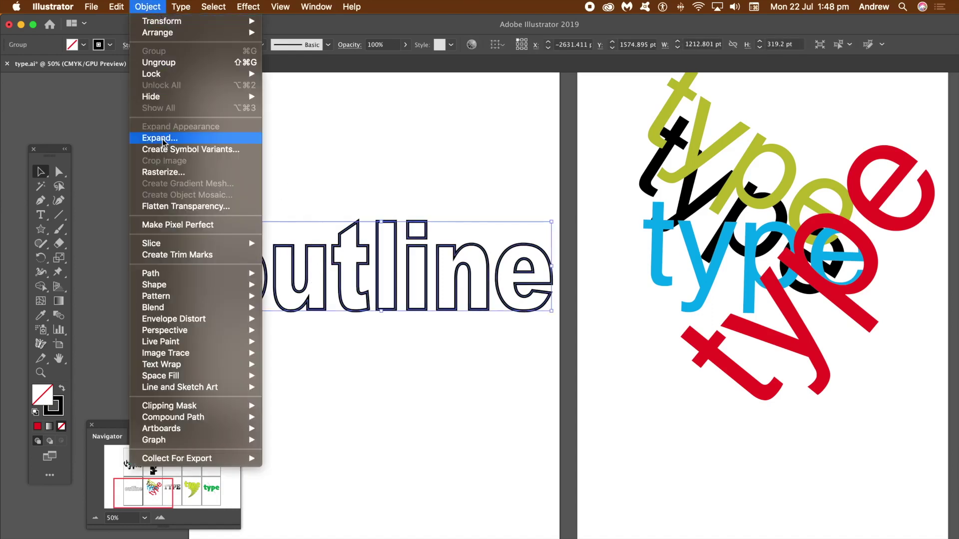
{"action": "left_click", "coordinate": [58, 215]}
{"action": "left_click", "coordinate": [59, 214]}
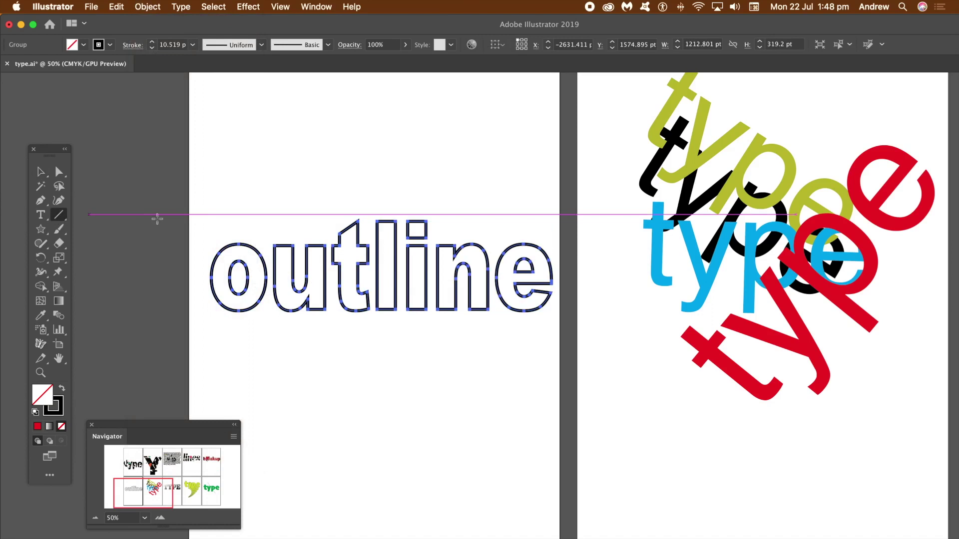
{"action": "left_click_drag", "start_coordinate": [215, 223], "coordinate": [282, 316]}
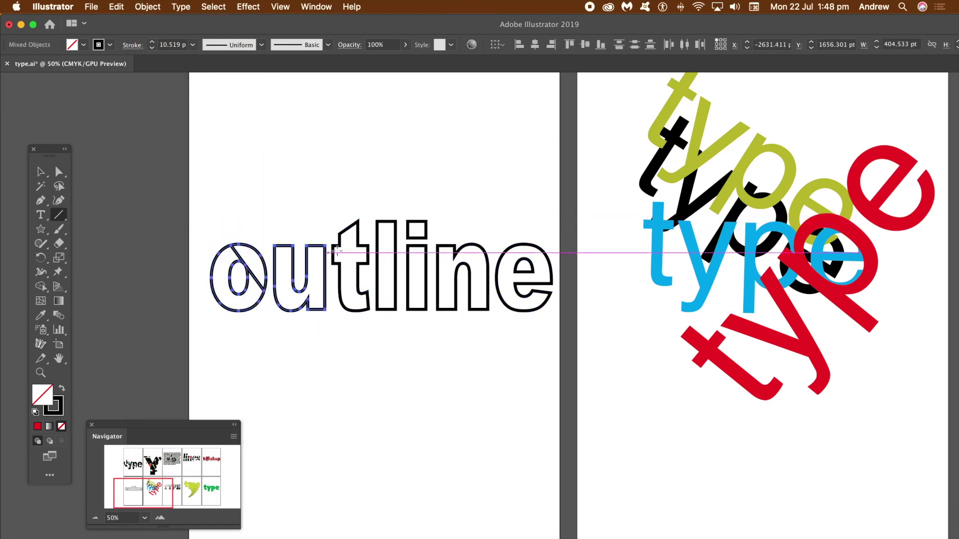
Divide "outline" with near-vertical lines through the t and n, a nearly horizontal line across the whole word, and a steep diagonal through the i
{"action": "left_click_drag", "start_coordinate": [347, 215], "coordinate": [351, 323]}
{"action": "key", "text": "super+alt+d"}
{"action": "left_click_drag", "start_coordinate": [448, 226], "coordinate": [447, 322]}
{"action": "key", "text": "super+alt+d"}
{"action": "left_click_drag", "start_coordinate": [193, 261], "coordinate": [568, 277]}
{"action": "key", "text": "super+alt+d"}
{"action": "left_click_drag", "start_coordinate": [391, 197], "coordinate": [433, 333]}
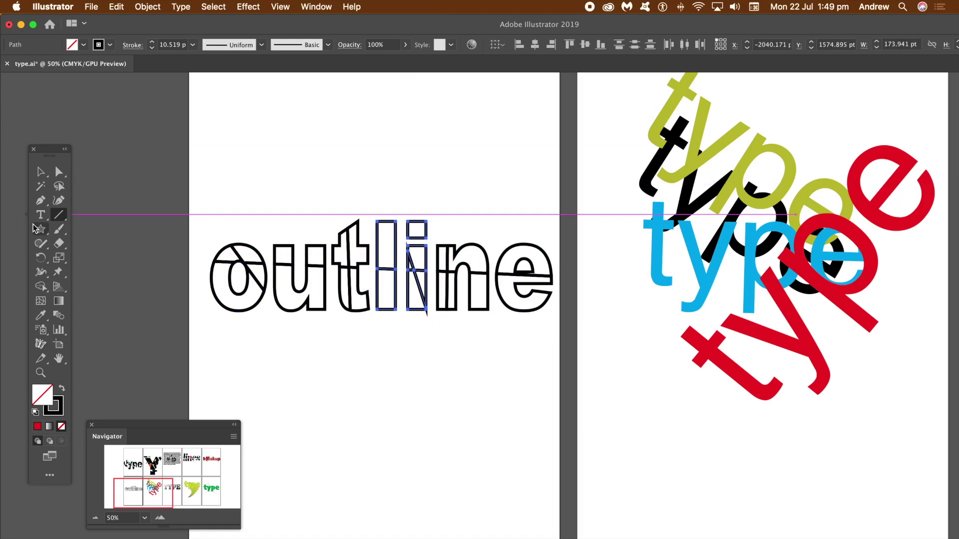
Draw circles over the upper t and the upper e of "outline" and divide the letters with them
{"action": "mouse_move", "coordinate": [45, 236]}
{"action": "left_mouse_down"}
{"action": "mouse_move", "coordinate": [83, 244]}
{"action": "mouse_move", "coordinate": [92, 259]}
{"action": "left_mouse_up"}
{"action": "mouse_move", "coordinate": [336, 212]}
{"action": "left_mouse_down"}
{"action": "mouse_move", "coordinate": [417, 282]}
{"action": "mouse_move", "coordinate": [402, 276]}
{"action": "left_mouse_up"}
{"action": "left_click_drag", "start_coordinate": [502, 232], "coordinate": [549, 277]}
{"action": "key", "text": "super+4"}
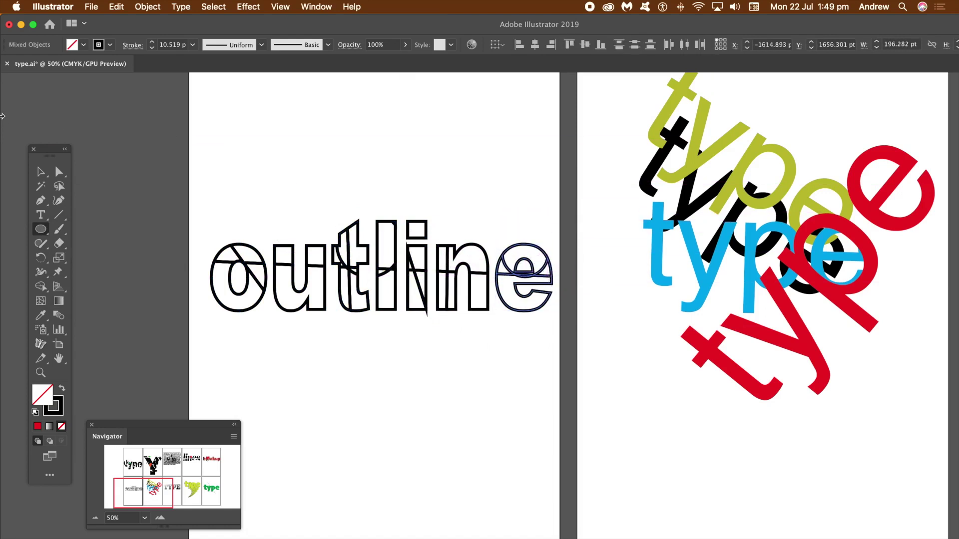
Ungroup the divided pieces of "outline"
{"action": "left_click", "coordinate": [42, 173]}
{"action": "left_click", "coordinate": [233, 180]}
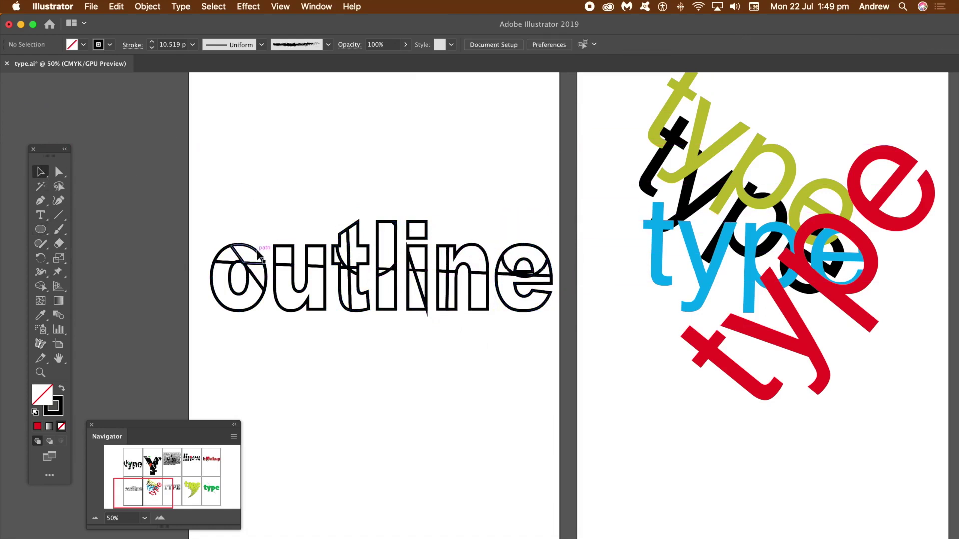
{"action": "left_click", "coordinate": [258, 254]}
{"action": "left_click", "coordinate": [159, 6]}
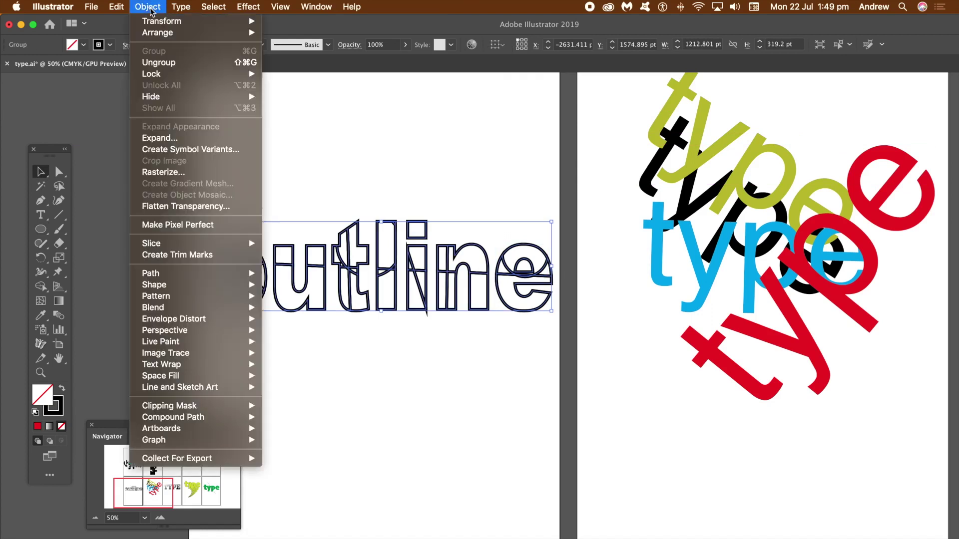
{"action": "left_click", "coordinate": [159, 65]}
Try a wavy width profile on the upper-right piece of the t, and apply a rough charcoal-style brush to its stroke
{"action": "left_click", "coordinate": [364, 231]}
{"action": "left_click", "coordinate": [358, 233]}
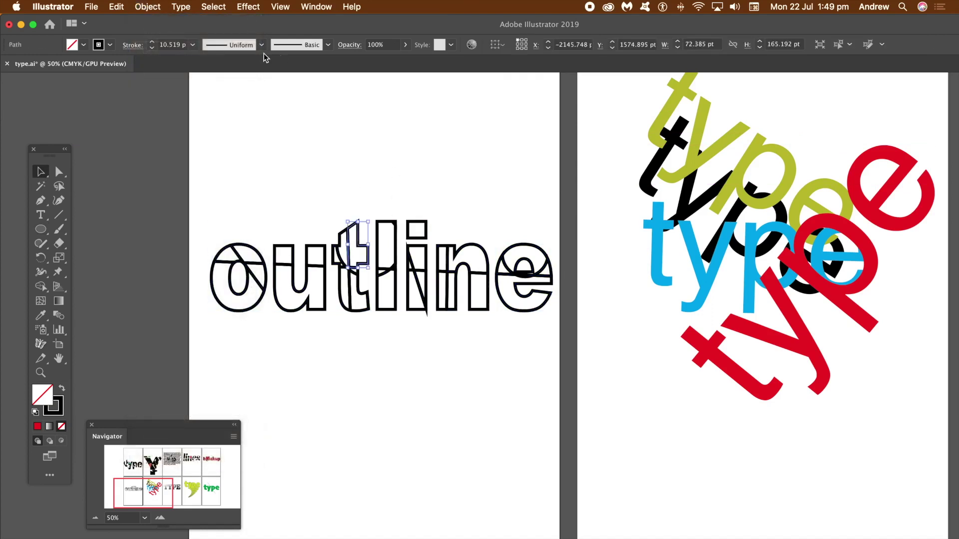
{"action": "left_click", "coordinate": [262, 46]}
{"action": "left_click", "coordinate": [231, 102]}
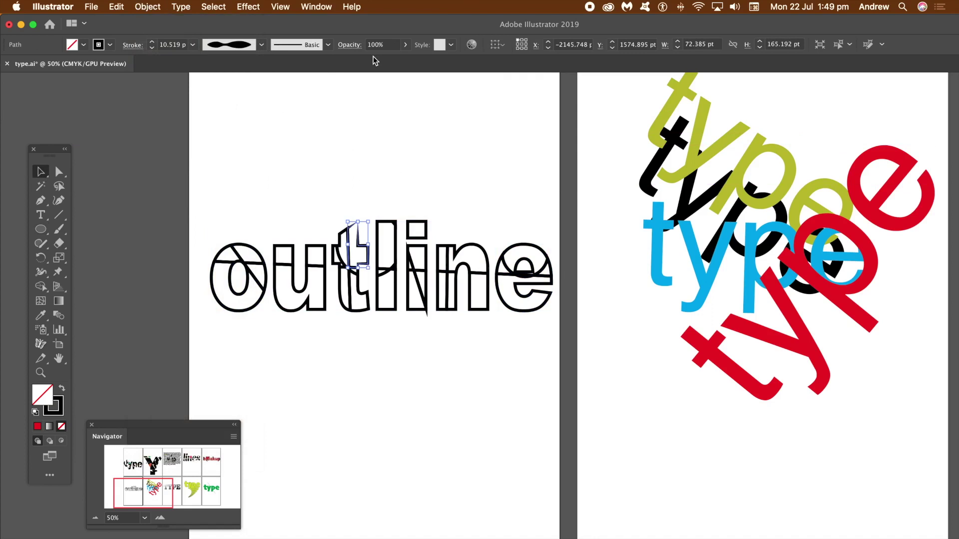
{"action": "left_click", "coordinate": [328, 45]}
{"action": "left_click", "coordinate": [268, 122]}
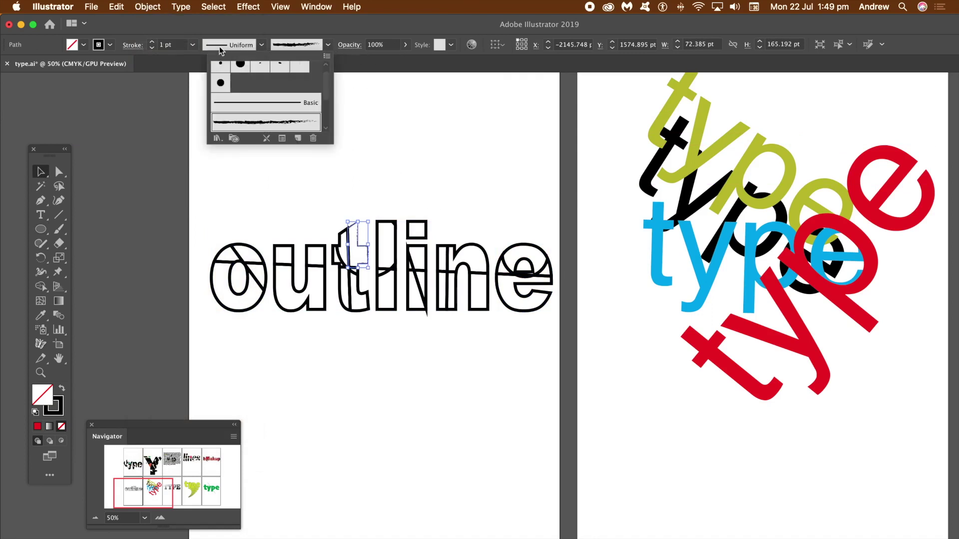
Set the stroke of the upper-right piece of the o to 20 pt
{"action": "left_click", "coordinate": [257, 253]}
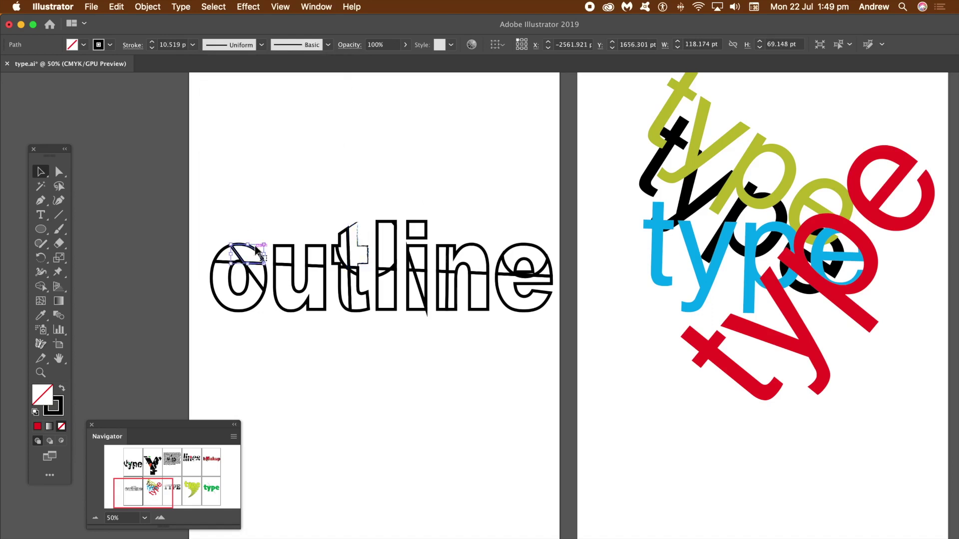
{"action": "left_click", "coordinate": [192, 45]}
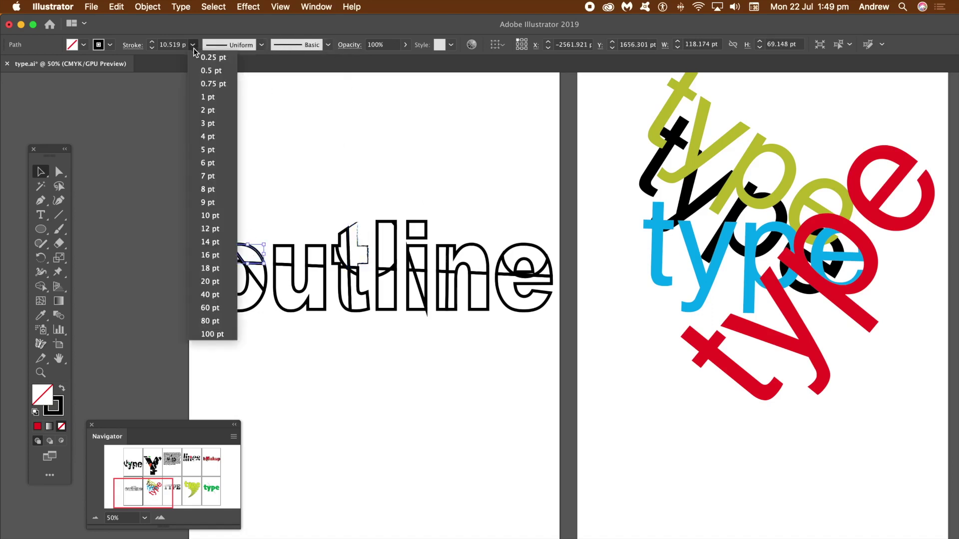
{"action": "left_click", "coordinate": [210, 282]}
{"action": "left_click", "coordinate": [288, 207]}
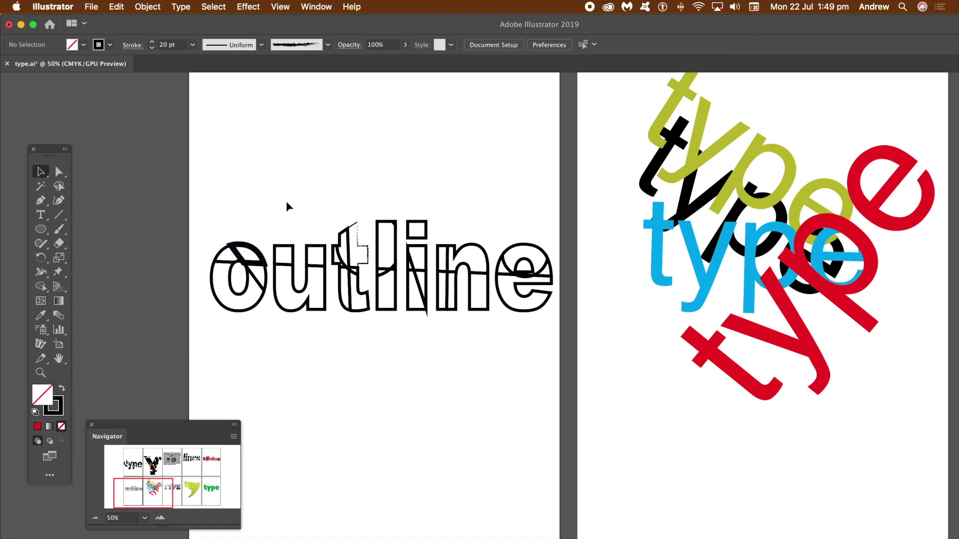
Apply a tapered width profile to the stroke of the lower piece of the o
{"action": "left_click", "coordinate": [256, 308]}
{"action": "left_click", "coordinate": [261, 45]}
{"action": "left_click", "coordinate": [215, 158]}
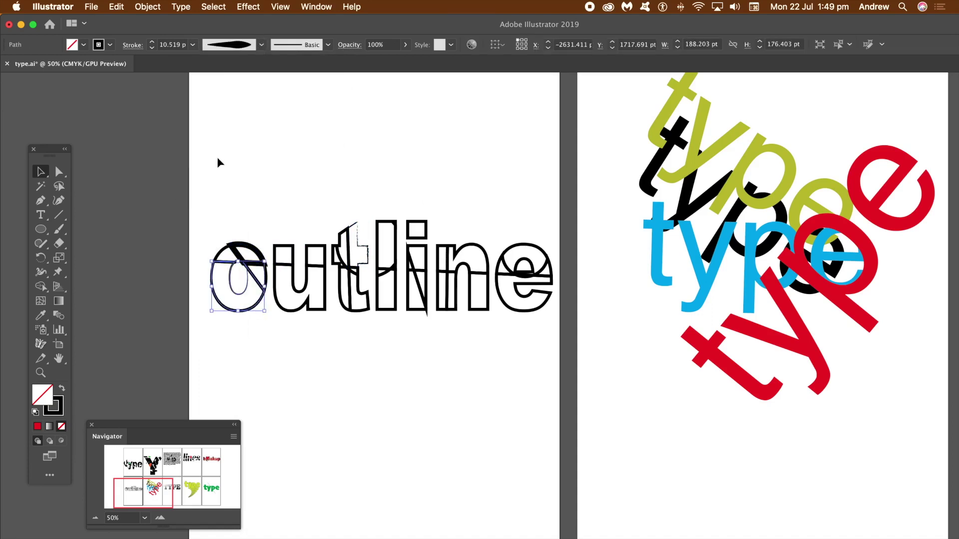
{"action": "left_click", "coordinate": [313, 177]}
Move the top piece of the e slightly upward and the lower-right piece of the n downward
{"action": "left_click_drag", "start_coordinate": [517, 244], "coordinate": [517, 229]}
{"action": "left_click_drag", "start_coordinate": [490, 297], "coordinate": [493, 319]}
{"action": "left_click", "coordinate": [472, 175]}
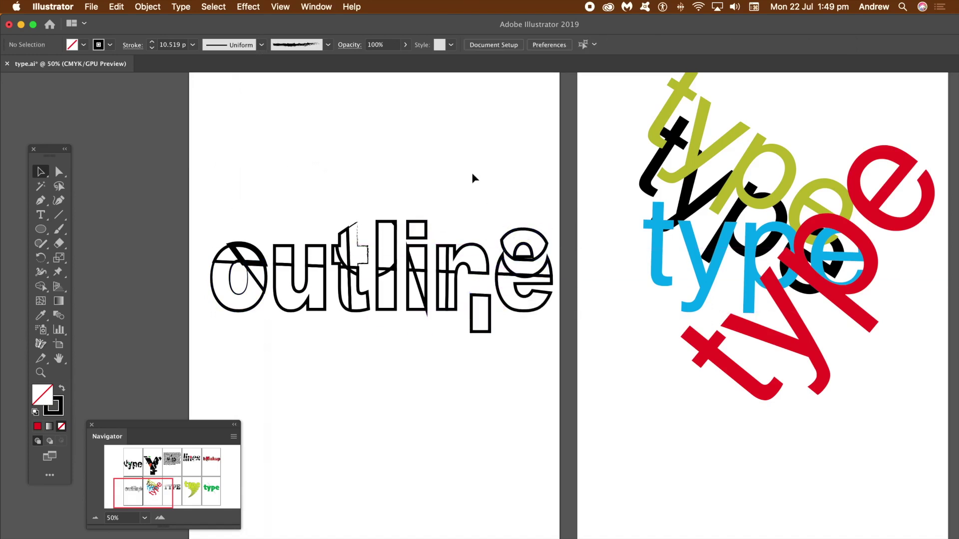
Divide the overlapping coloured "type" words with a circle drawn over the black word's t, y and p
{"action": "scroll", "coordinate": [469, 234], "scroll_direction": "right", "scroll_amount": 10}
{"action": "scroll", "coordinate": [468, 235], "scroll_direction": "up", "scroll_amount": 3}
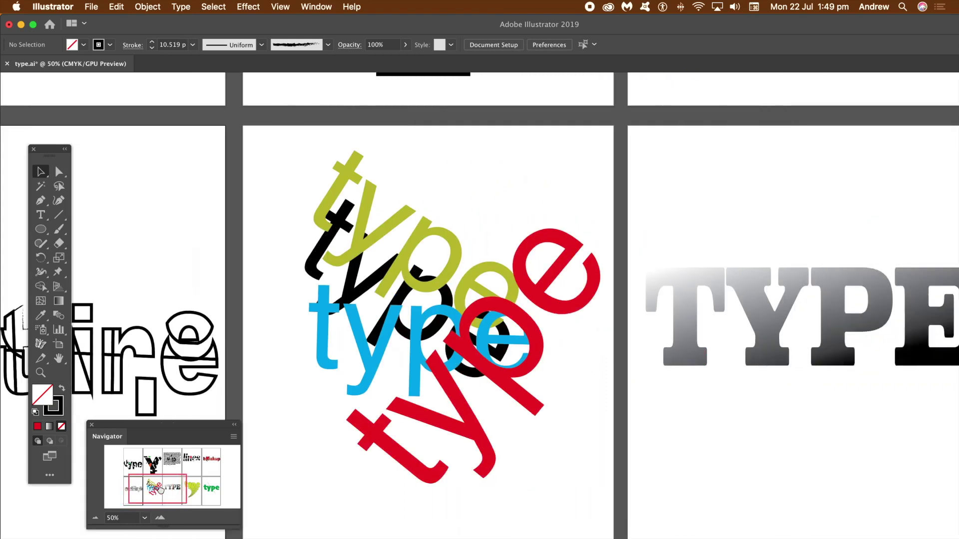
{"action": "left_click_drag", "start_coordinate": [289, 157], "coordinate": [488, 424]}
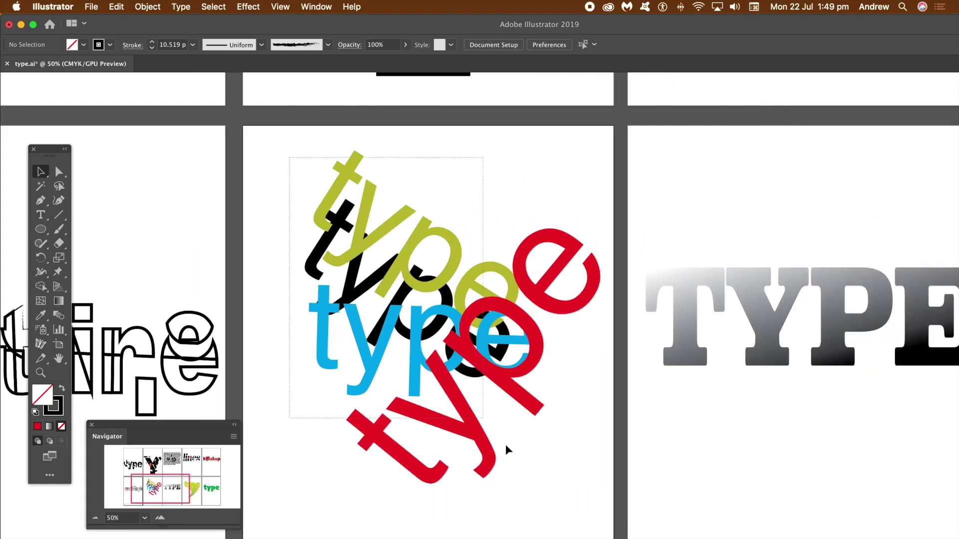
{"action": "left_click_drag", "start_coordinate": [547, 470], "coordinate": [547, 469]}
{"action": "left_click", "coordinate": [255, 239]}
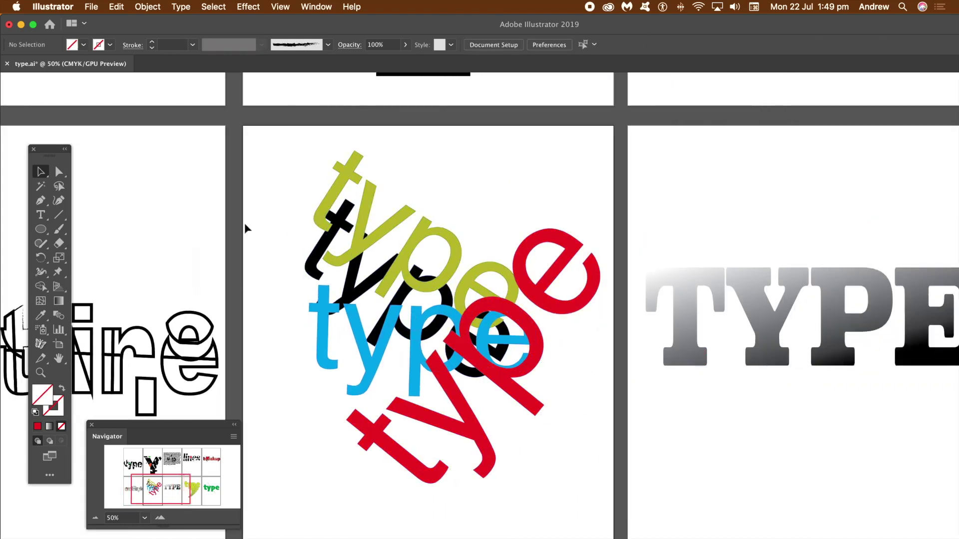
{"action": "left_click_drag", "start_coordinate": [299, 216], "coordinate": [452, 361]}
{"action": "key", "text": "super+a"}
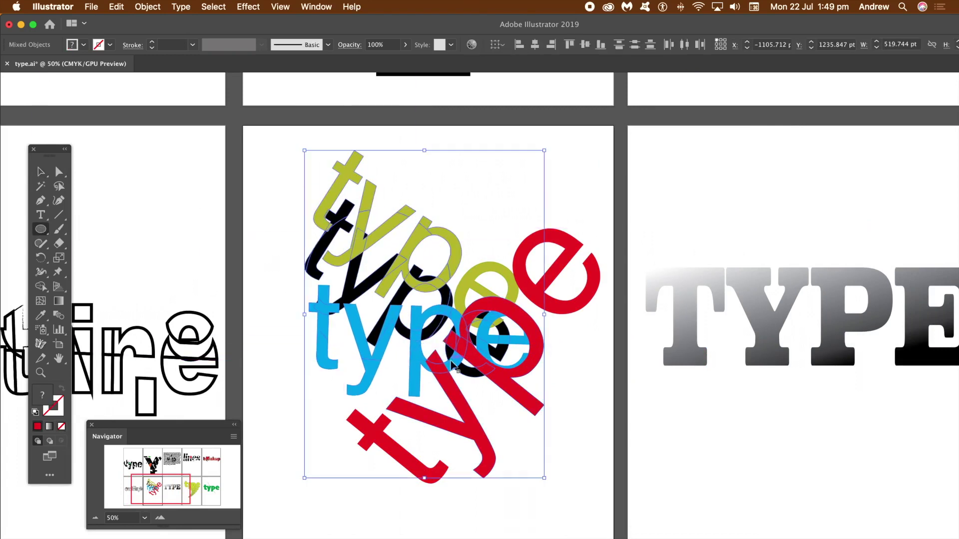
Divide the "type" words with further circles around the red p and e, the blue t and y, and the red y, and undo the last circle
{"action": "left_click_drag", "start_coordinate": [463, 223], "coordinate": [571, 343]}
{"action": "key", "text": "F6"}
{"action": "left_click_drag", "start_coordinate": [294, 315], "coordinate": [430, 453]}
{"action": "key", "text": "F6"}
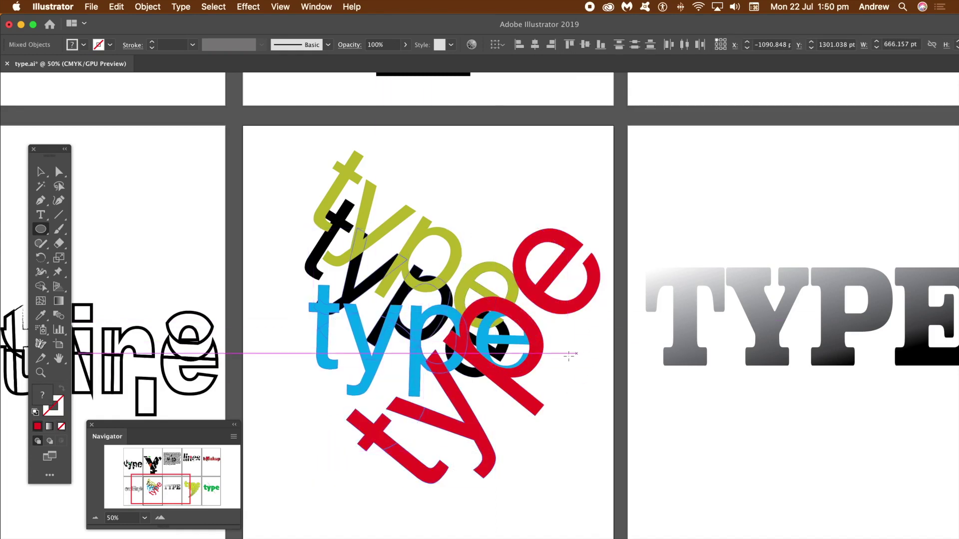
{"action": "left_click_drag", "start_coordinate": [554, 352], "coordinate": [411, 472]}
{"action": "key", "text": "F6"}
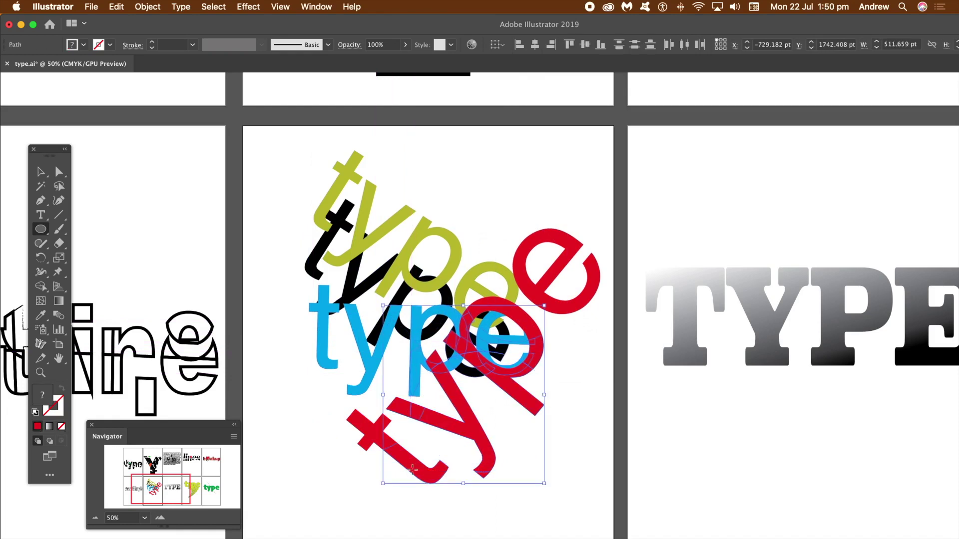
{"action": "left_click_drag", "start_coordinate": [286, 276], "coordinate": [384, 378]}
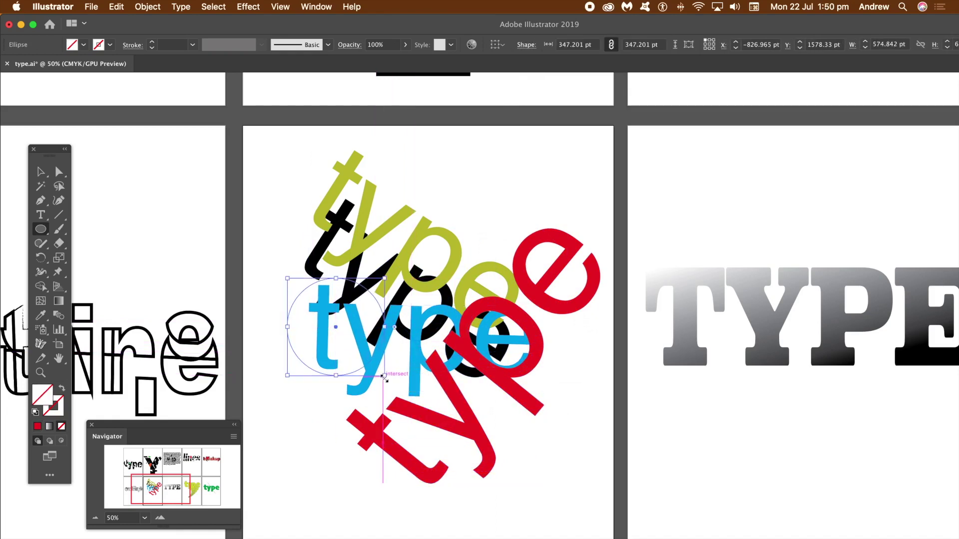
{"action": "key", "text": "super+z"}
Divide the overlapping "type" words with a zigzag Pen path drawn across them and a short straight path over the red e
{"action": "left_click", "coordinate": [41, 201]}
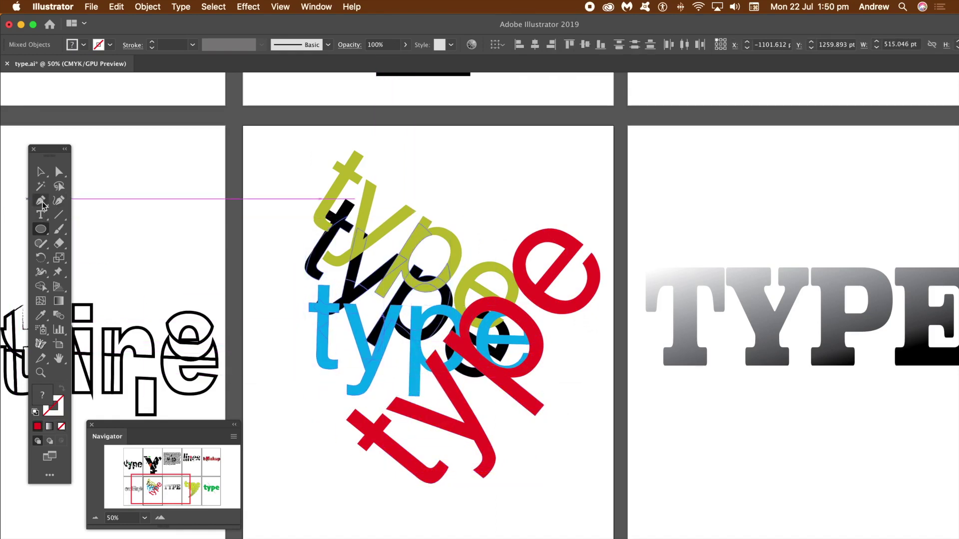
{"action": "left_click", "coordinate": [461, 173]}
{"action": "left_click", "coordinate": [272, 327]}
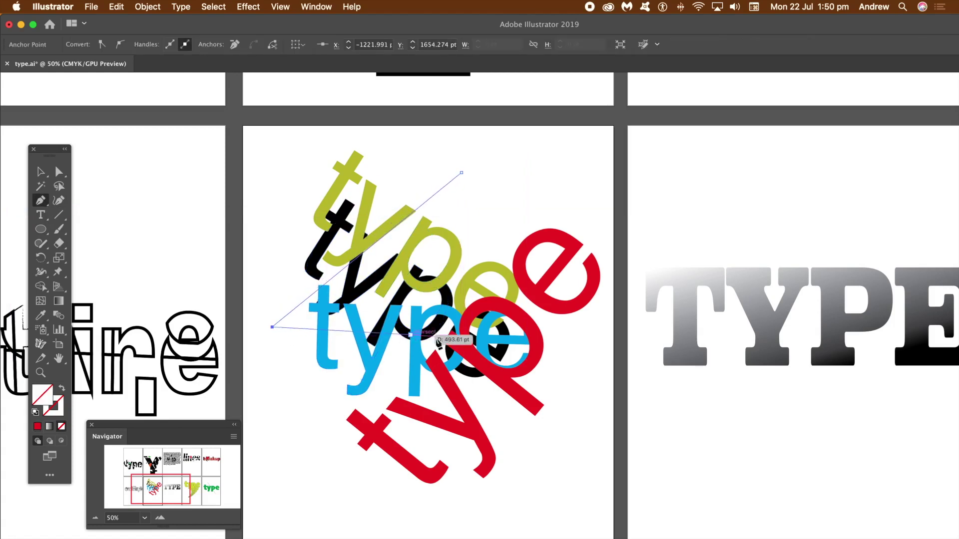
{"action": "left_click", "coordinate": [519, 421]}
{"action": "left_click", "coordinate": [492, 254]}
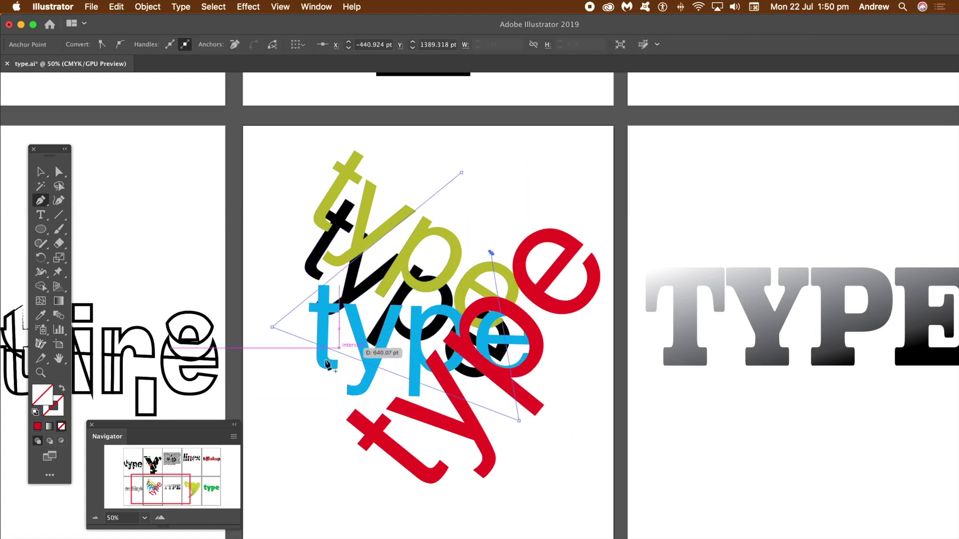
{"action": "left_click", "coordinate": [376, 495]}
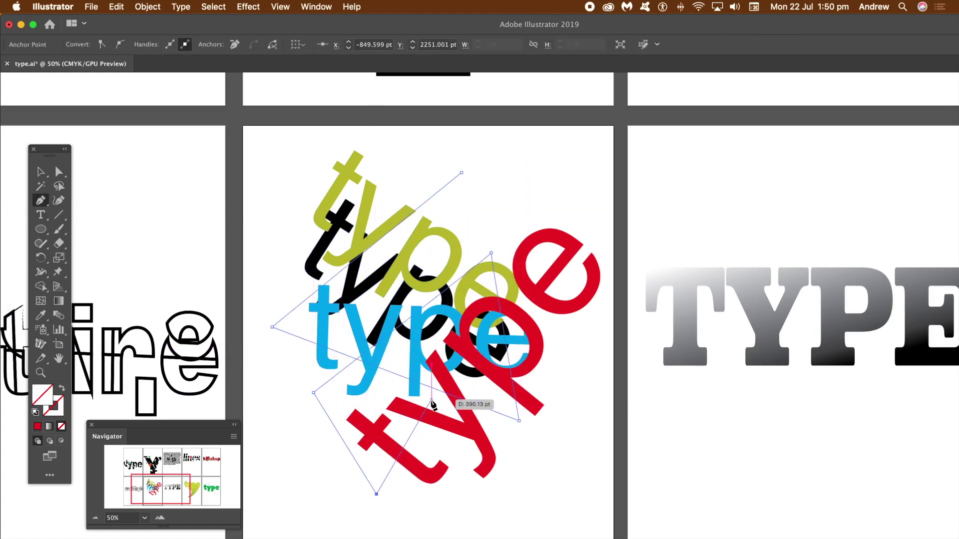
{"action": "left_click", "coordinate": [495, 223]}
{"action": "left_click", "coordinate": [557, 205]}
{"action": "left_click", "coordinate": [548, 327]}
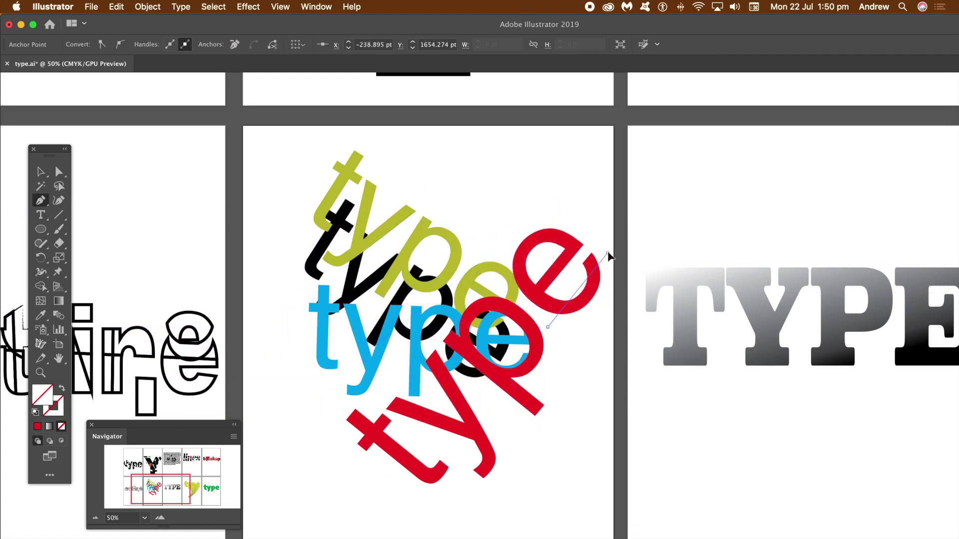
{"action": "left_click", "coordinate": [608, 252]}
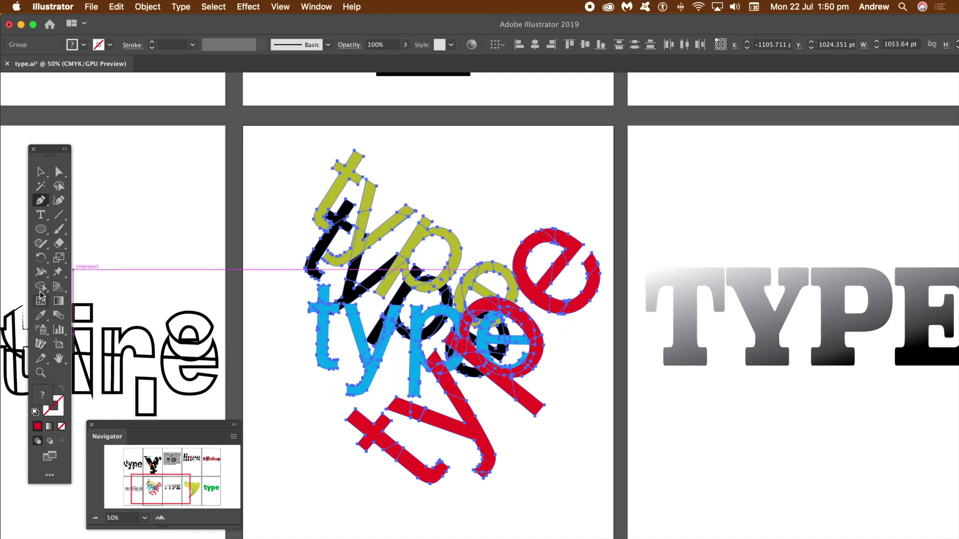
Ungroup all the divided pieces of the coloured "type" words and clear the selection
{"action": "left_click", "coordinate": [41, 172]}
{"action": "left_click", "coordinate": [257, 172]}
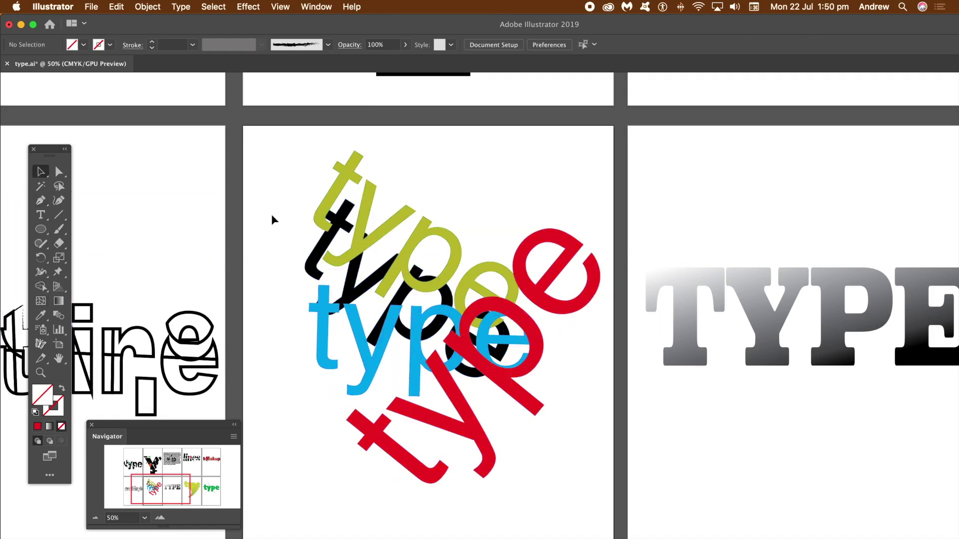
{"action": "left_click", "coordinate": [318, 196]}
{"action": "left_click_drag", "start_coordinate": [275, 139], "coordinate": [585, 512]}
{"action": "left_click", "coordinate": [159, 6]}
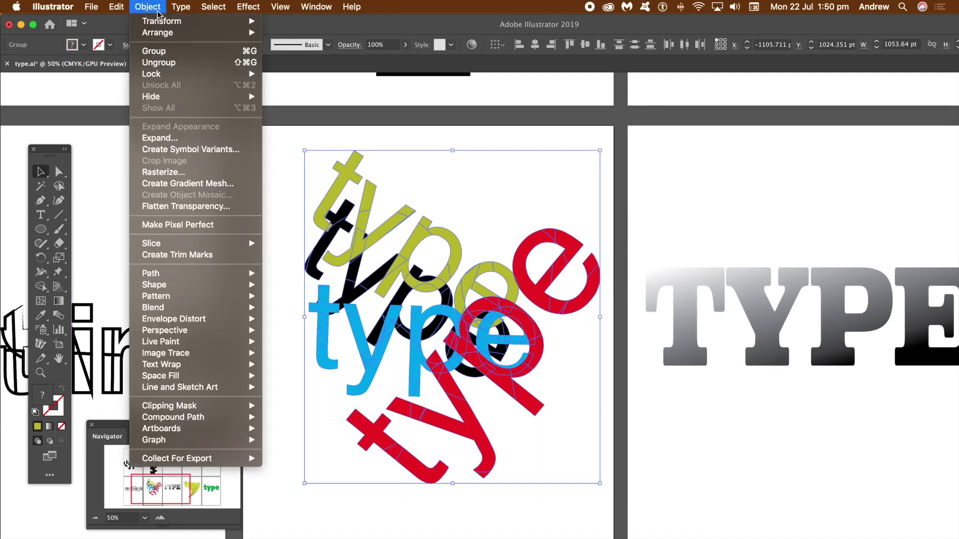
{"action": "left_click", "coordinate": [170, 61]}
{"action": "left_click", "coordinate": [324, 180]}
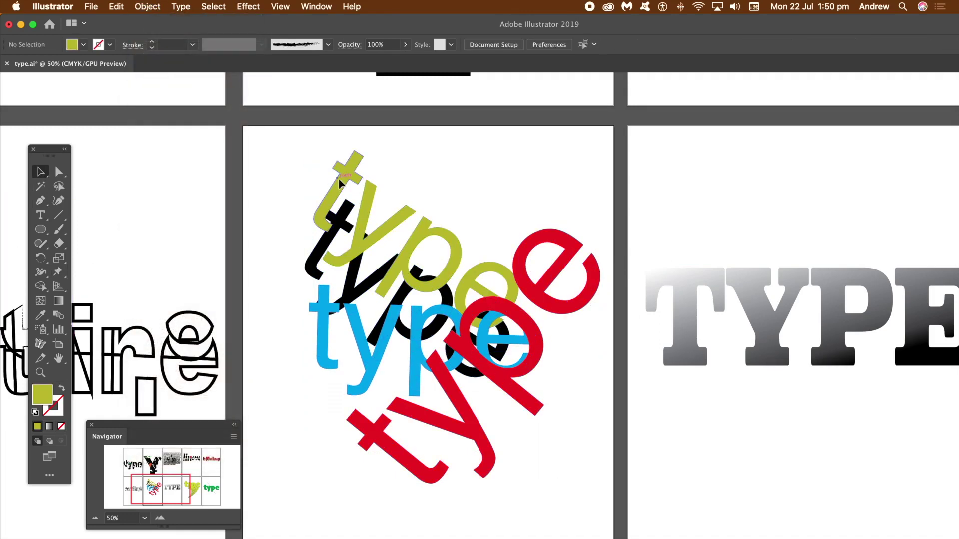
Move pieces of the green t and y, the black t and the blue t away from their letters
{"action": "left_click_drag", "start_coordinate": [342, 178], "coordinate": [328, 169]}
{"action": "left_click_drag", "start_coordinate": [369, 199], "coordinate": [385, 229]}
{"action": "left_click_drag", "start_coordinate": [317, 245], "coordinate": [297, 240]}
{"action": "left_click_drag", "start_coordinate": [361, 327], "coordinate": [300, 349]}
Shift pieces of the red t, y and p outward from the red word
{"action": "left_click_drag", "start_coordinate": [396, 437], "coordinate": [383, 452]}
{"action": "left_click_drag", "start_coordinate": [420, 419], "coordinate": [413, 428]}
{"action": "left_click_drag", "start_coordinate": [488, 379], "coordinate": [546, 339]}
{"action": "left_click", "coordinate": [532, 321]}
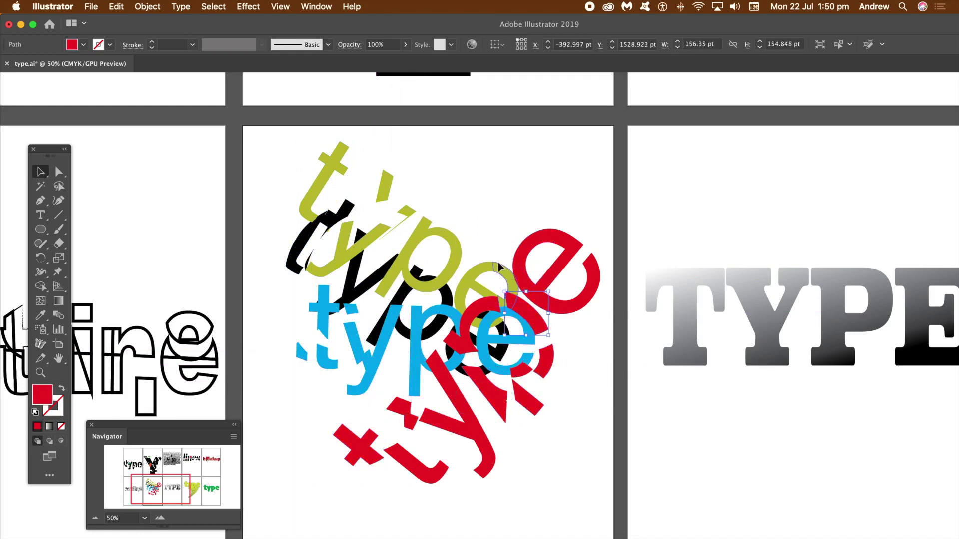
Pull pieces of the green e and p slightly apart and clear the selection
{"action": "left_click_drag", "start_coordinate": [498, 263], "coordinate": [494, 239]}
{"action": "left_click_drag", "start_coordinate": [468, 280], "coordinate": [460, 280]}
{"action": "left_click_drag", "start_coordinate": [457, 241], "coordinate": [471, 237]}
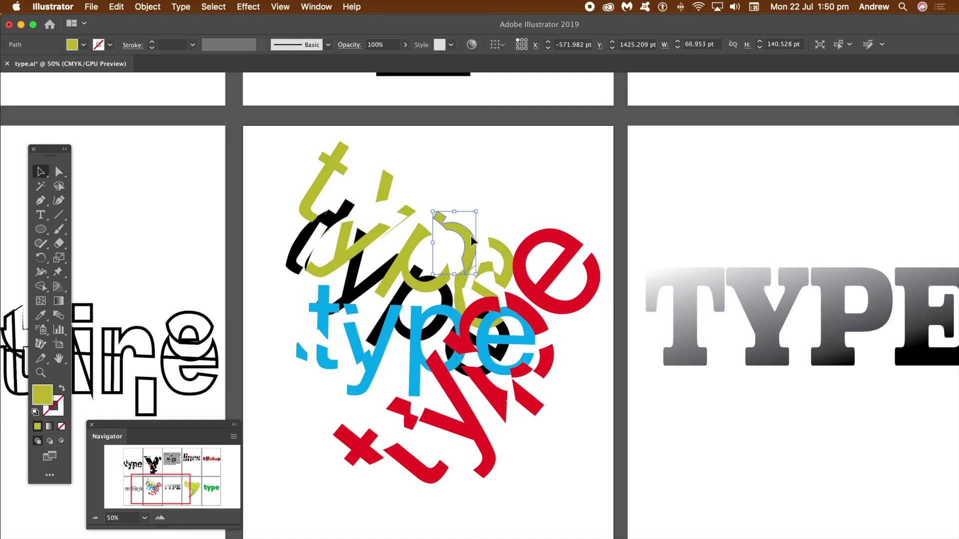
{"action": "left_click", "coordinate": [451, 182]}
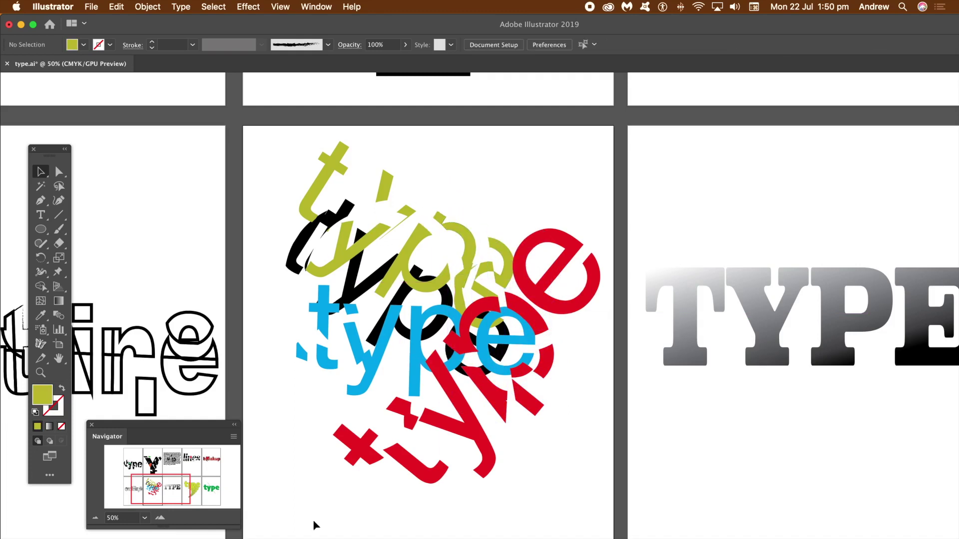
Divide the gradient-filled TYPE word with a shallow line along its full length and slanted lines through the Y and T
{"action": "left_click_drag", "start_coordinate": [158, 501], "coordinate": [186, 491]}
{"action": "left_click", "coordinate": [410, 303]}
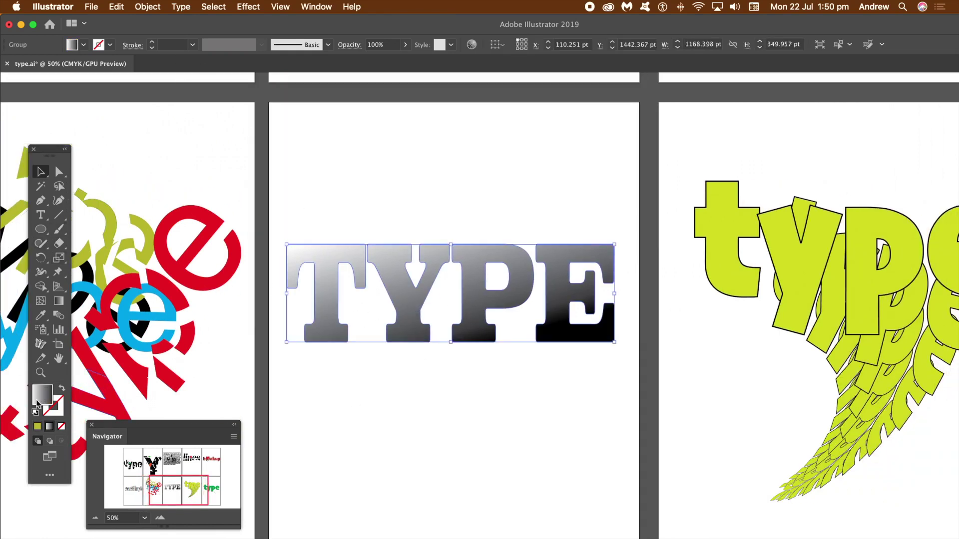
{"action": "left_click", "coordinate": [59, 215]}
{"action": "mouse_move", "coordinate": [275, 268]}
{"action": "left_mouse_down"}
{"action": "mouse_move", "coordinate": [663, 304]}
{"action": "mouse_move", "coordinate": [630, 299]}
{"action": "left_mouse_up"}
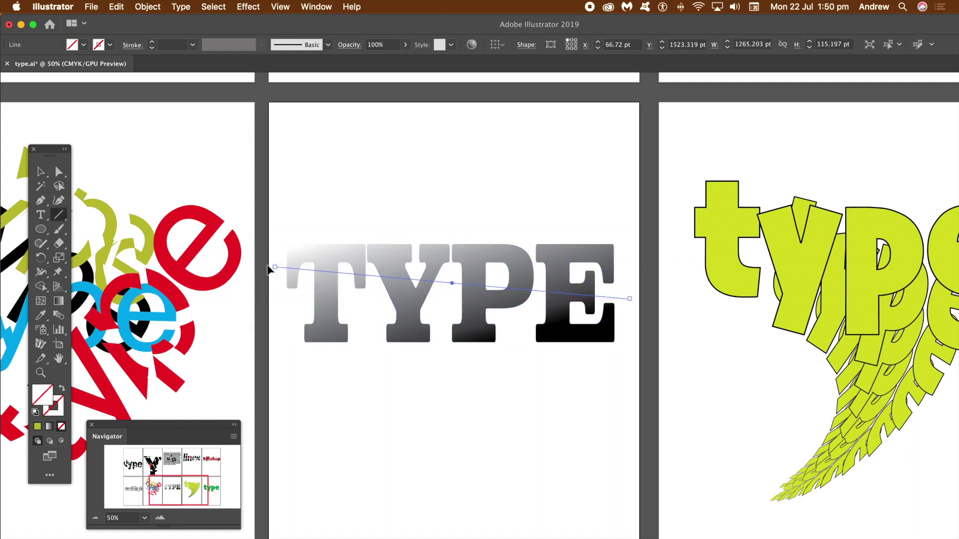
{"action": "mouse_move", "coordinate": [374, 218]}
{"action": "left_mouse_down"}
{"action": "mouse_move", "coordinate": [442, 365]}
{"action": "mouse_move", "coordinate": [433, 365]}
{"action": "left_mouse_up"}
{"action": "key", "text": "super+shift+d"}
{"action": "left_click_drag", "start_coordinate": [359, 214], "coordinate": [304, 358]}
{"action": "key", "text": "super+shift+d"}
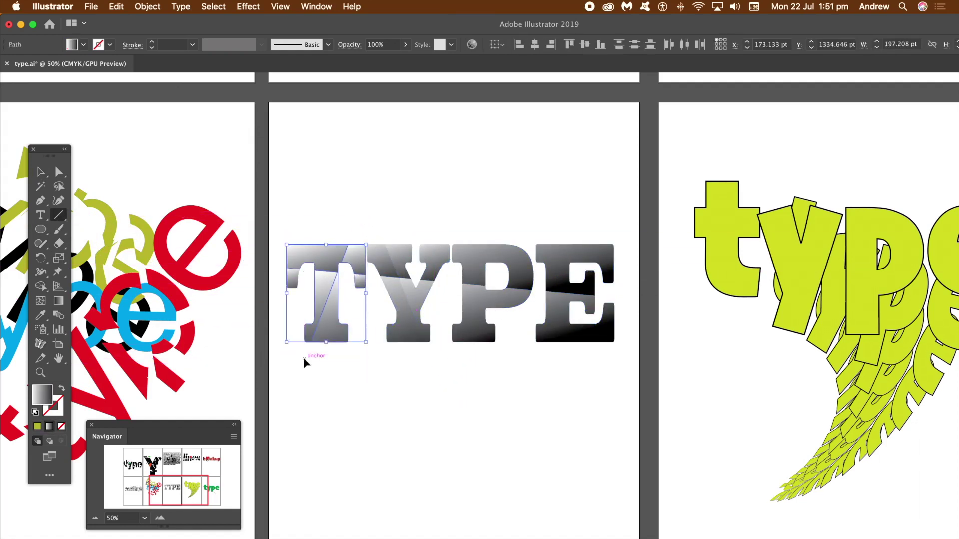
Divide the TYPE letters with one steep line each through the Y, P and E
{"action": "left_click_drag", "start_coordinate": [403, 223], "coordinate": [390, 364]}
{"action": "key", "text": "super+shift+d"}
{"action": "left_click_drag", "start_coordinate": [460, 220], "coordinate": [493, 355]}
{"action": "key", "text": "super+shift+d"}
{"action": "mouse_move", "coordinate": [574, 227]}
{"action": "left_mouse_down"}
{"action": "mouse_move", "coordinate": [553, 367]}
{"action": "mouse_move", "coordinate": [525, 368]}
{"action": "left_mouse_up"}
{"action": "key", "text": "super+shift+d"}
Divide TYPE with diagonals through the E and the Y's right arm, and a long one from the T down to the E
{"action": "left_click_drag", "start_coordinate": [621, 358], "coordinate": [512, 235]}
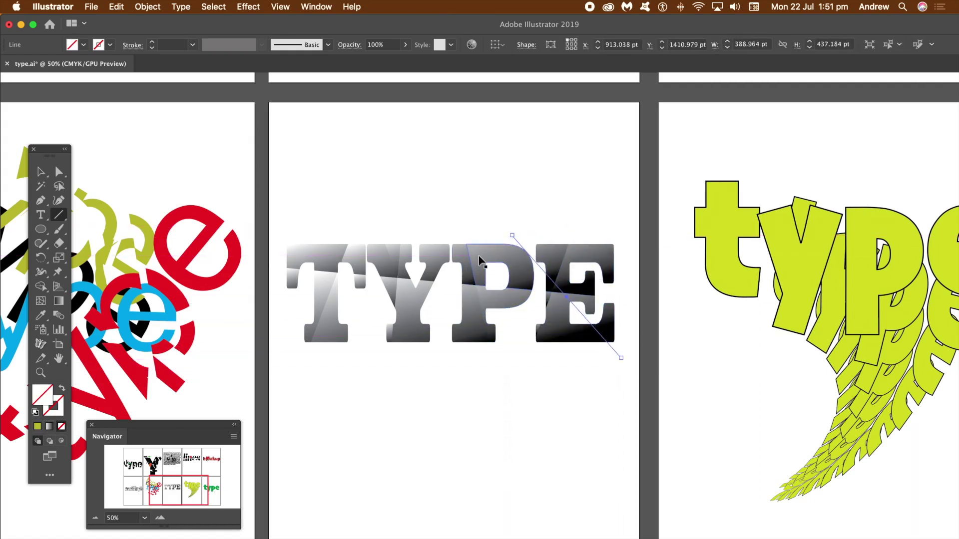
{"action": "key", "text": "super+shift+d"}
{"action": "left_click_drag", "start_coordinate": [444, 218], "coordinate": [416, 385]}
{"action": "key", "text": "super+shift+d"}
{"action": "left_click_drag", "start_coordinate": [310, 226], "coordinate": [590, 366]}
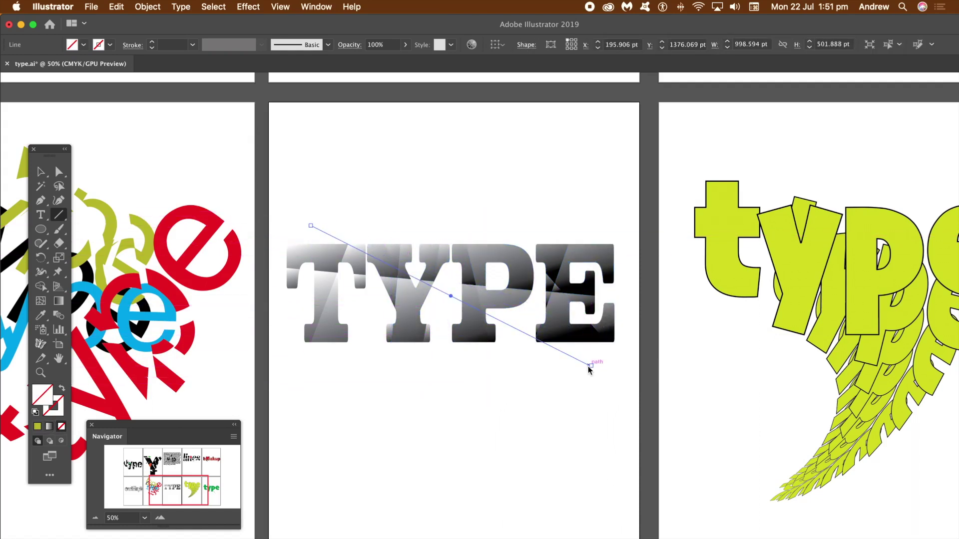
{"action": "key", "text": "super+shift+d"}
Divide the P further with two crossing diagonal lines, the first starting above the E
{"action": "left_click_drag", "start_coordinate": [557, 230], "coordinate": [438, 365]}
{"action": "key", "text": "super+shift+d"}
{"action": "left_click_drag", "start_coordinate": [473, 217], "coordinate": [526, 343]}
{"action": "key", "text": "super+shift+d"}
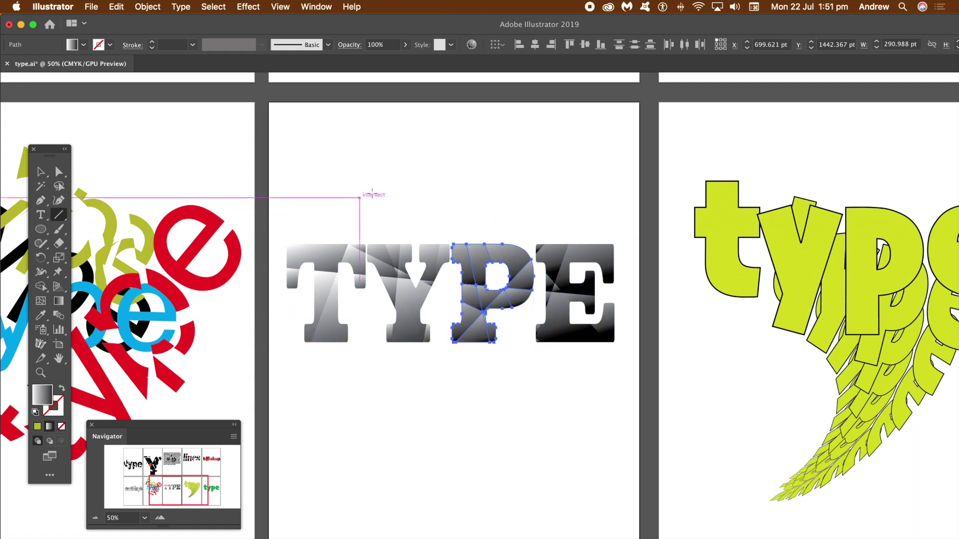
Divide the Y with a near-vertical line, and the T and E with one more diagonal each
{"action": "left_click_drag", "start_coordinate": [405, 222], "coordinate": [412, 365]}
{"action": "key", "text": "super+shift+d"}
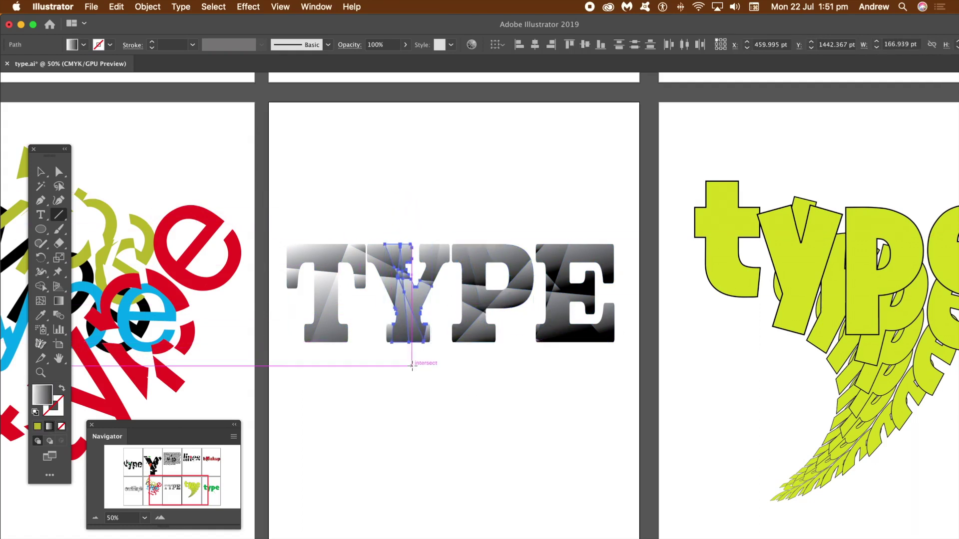
{"action": "mouse_move", "coordinate": [291, 236]}
{"action": "left_mouse_down"}
{"action": "mouse_move", "coordinate": [350, 320]}
{"action": "mouse_move", "coordinate": [357, 359]}
{"action": "left_mouse_up"}
{"action": "key", "text": "super+shift+d"}
{"action": "left_click_drag", "start_coordinate": [625, 206], "coordinate": [553, 378]}
{"action": "key", "text": "super+shift+d"}
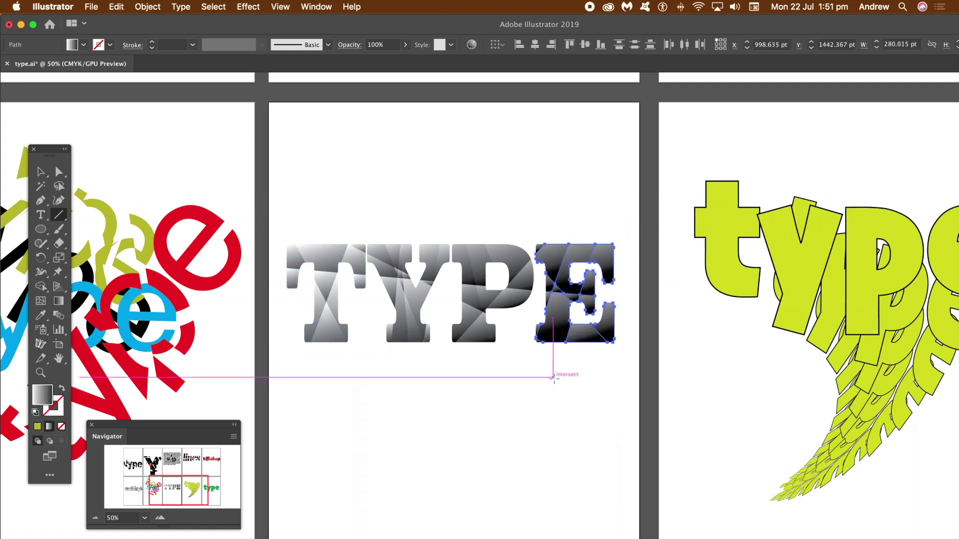
Ungroup the divided TYPE pieces and clear the selection
{"action": "left_click", "coordinate": [41, 172]}
{"action": "left_click", "coordinate": [385, 183]}
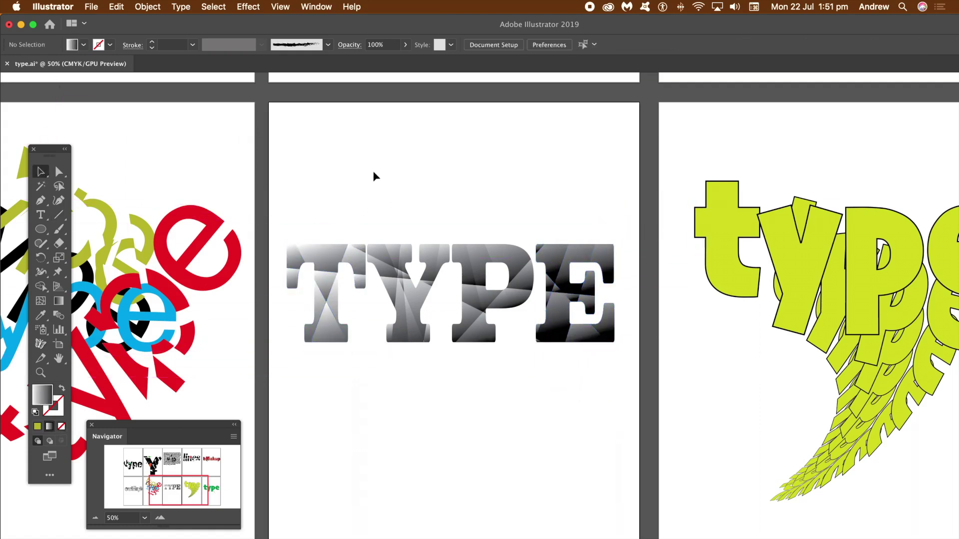
{"action": "left_click", "coordinate": [444, 257]}
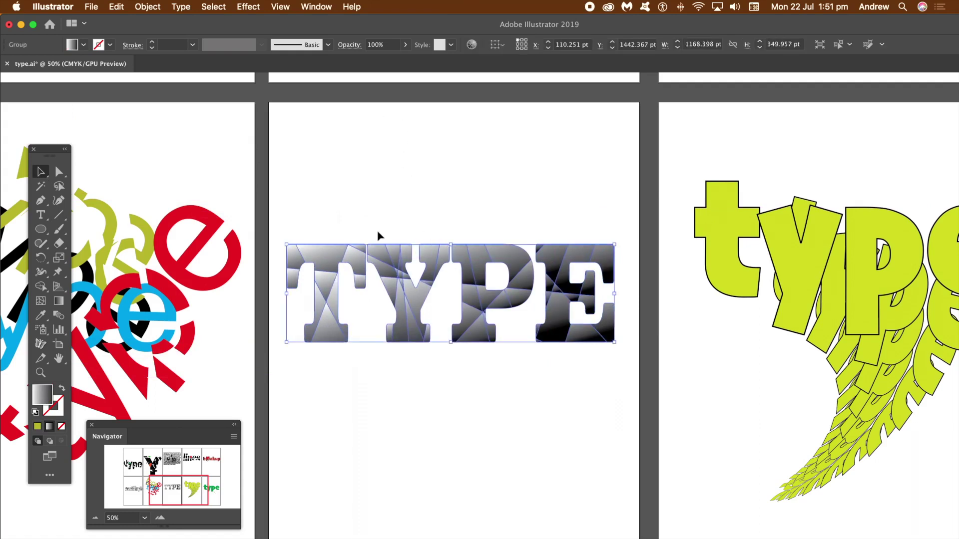
{"action": "left_click", "coordinate": [147, 7]}
{"action": "left_click", "coordinate": [400, 199]}
{"action": "left_click_drag", "start_coordinate": [337, 246], "coordinate": [345, 225]}
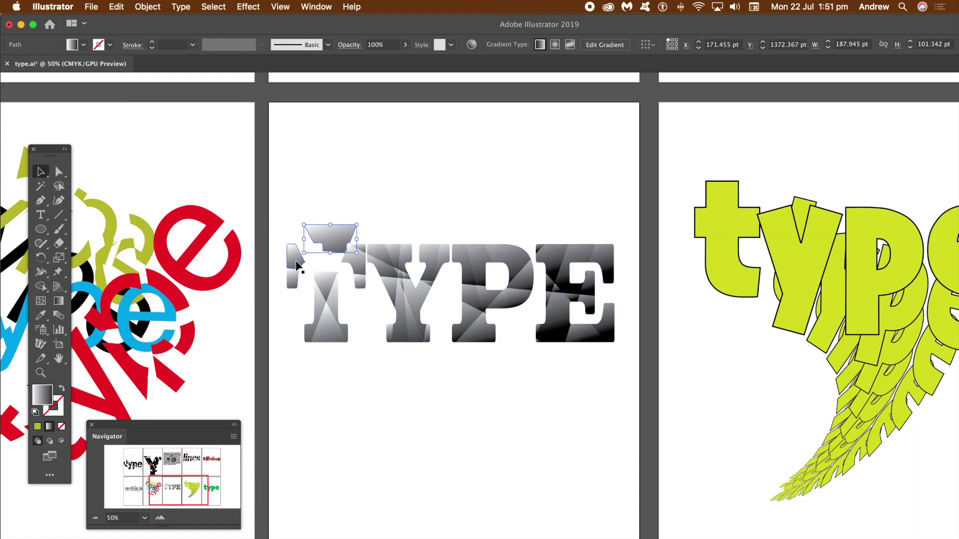
{"action": "left_click_drag", "start_coordinate": [297, 266], "coordinate": [291, 259]}
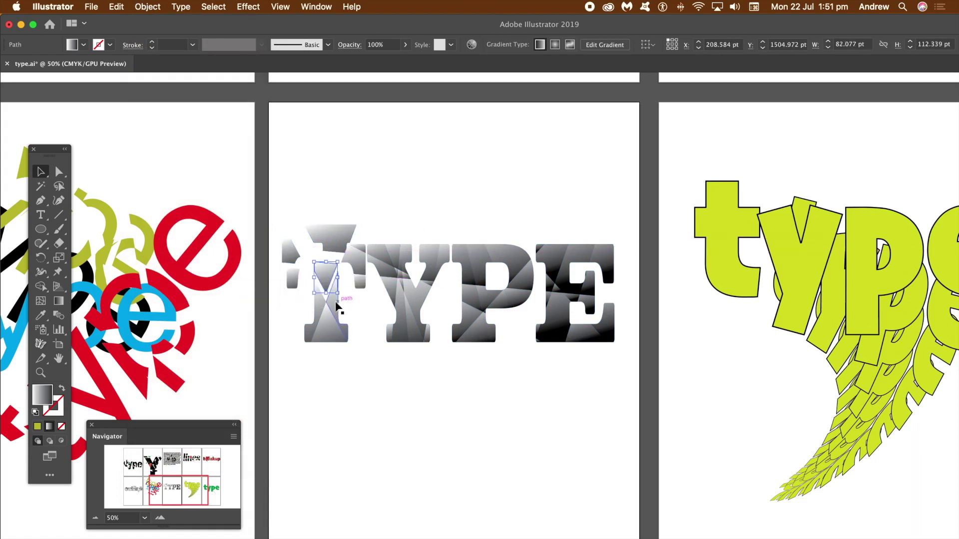
{"action": "left_click_drag", "start_coordinate": [337, 305], "coordinate": [347, 308]}
{"action": "left_click", "coordinate": [411, 304]}
{"action": "key", "text": "super+z"}
{"action": "key", "text": "super+z"}
{"action": "key", "text": "super+z"}
{"action": "key", "text": "super+z"}
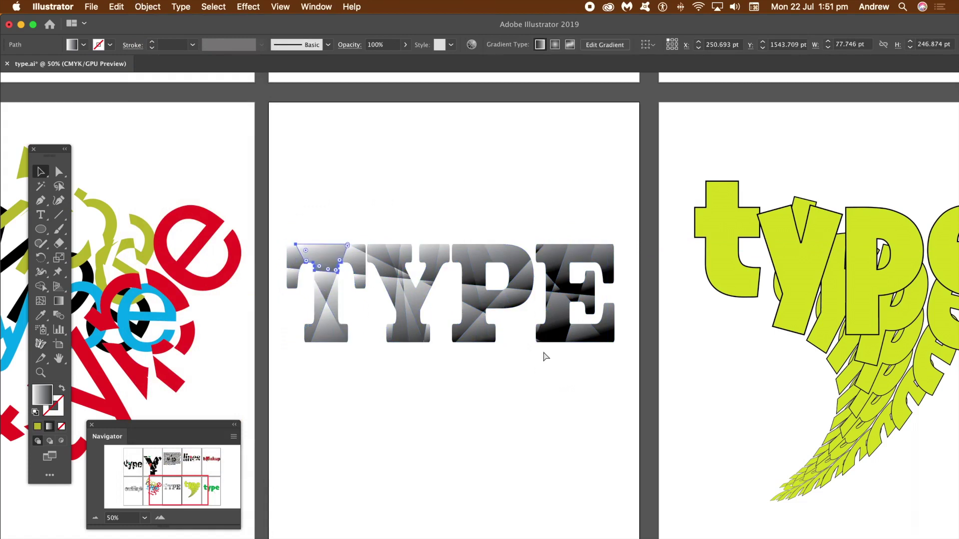
Apply one continuous diagonal gradient across all the TYPE pieces, running from above the P down to below the T
{"action": "left_click", "coordinate": [321, 225]}
{"action": "left_click_drag", "start_coordinate": [284, 233], "coordinate": [634, 367]}
{"action": "left_click", "coordinate": [59, 302]}
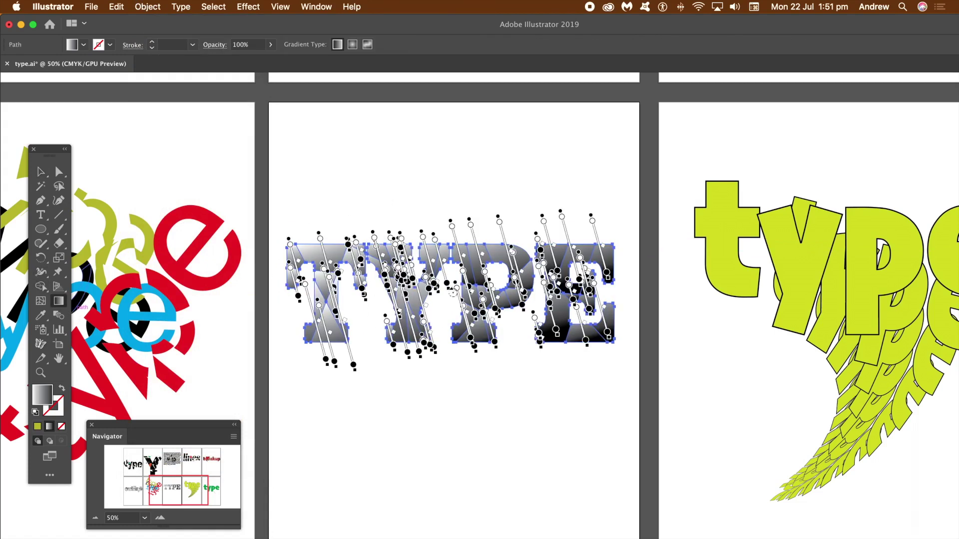
{"action": "left_click_drag", "start_coordinate": [479, 205], "coordinate": [324, 408]}
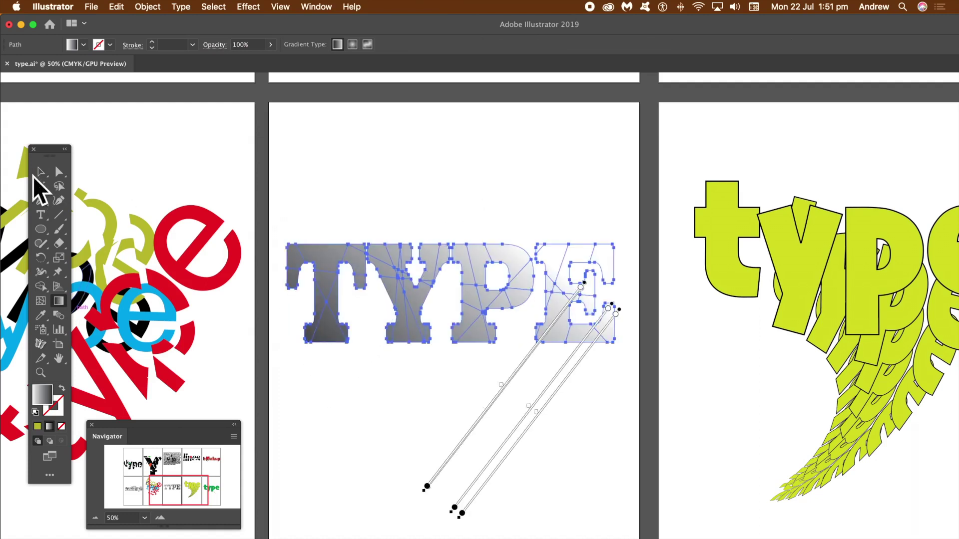
{"action": "left_click", "coordinate": [42, 171]}
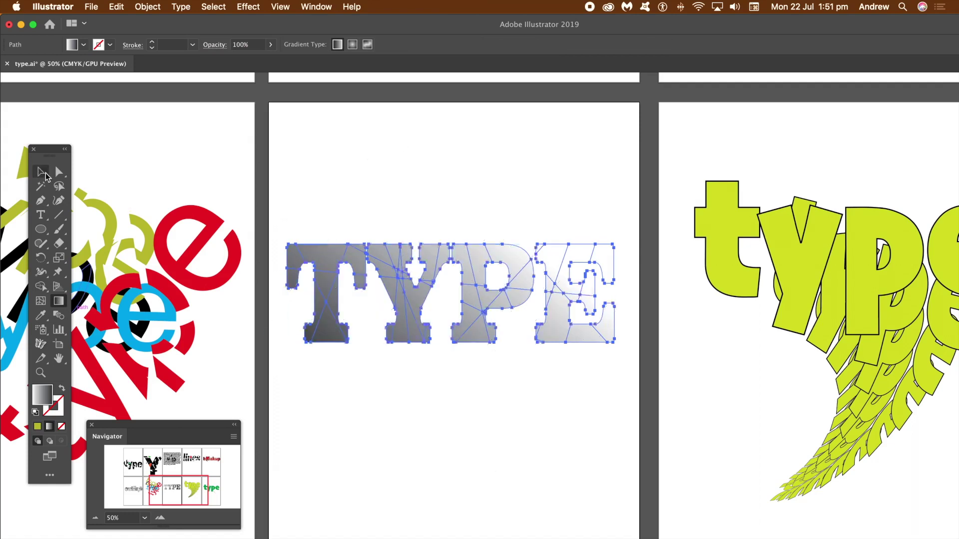
{"action": "left_click", "coordinate": [358, 239]}
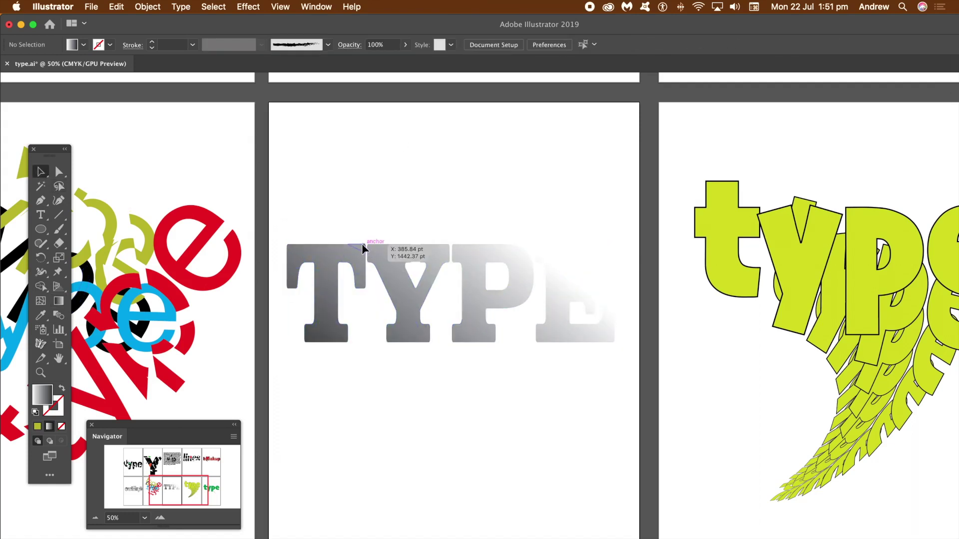
Move upper pieces of the T, Y and P upward, away from their letters
{"action": "left_click", "coordinate": [363, 248]}
{"action": "left_click_drag", "start_coordinate": [336, 248], "coordinate": [319, 228]}
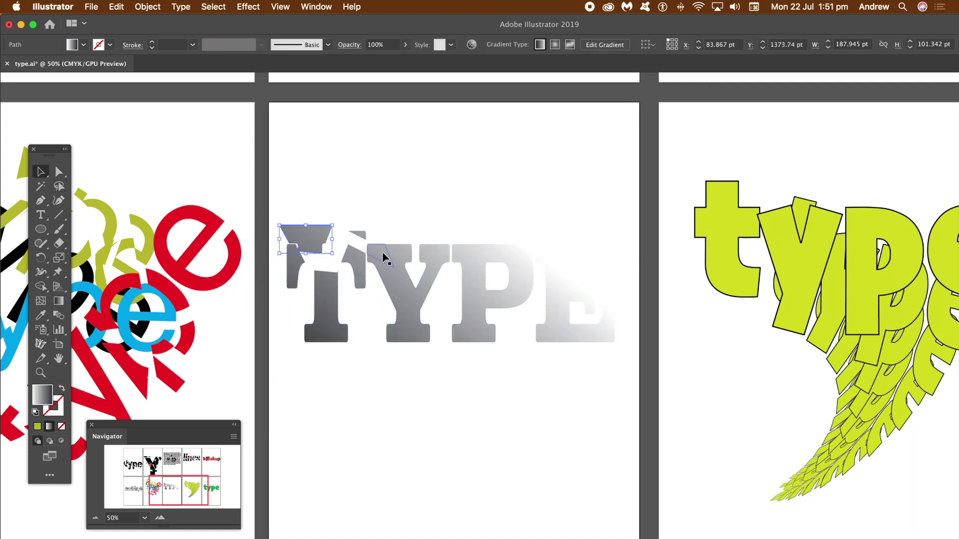
{"action": "left_click_drag", "start_coordinate": [381, 251], "coordinate": [380, 241]}
{"action": "left_click_drag", "start_coordinate": [437, 258], "coordinate": [441, 234]}
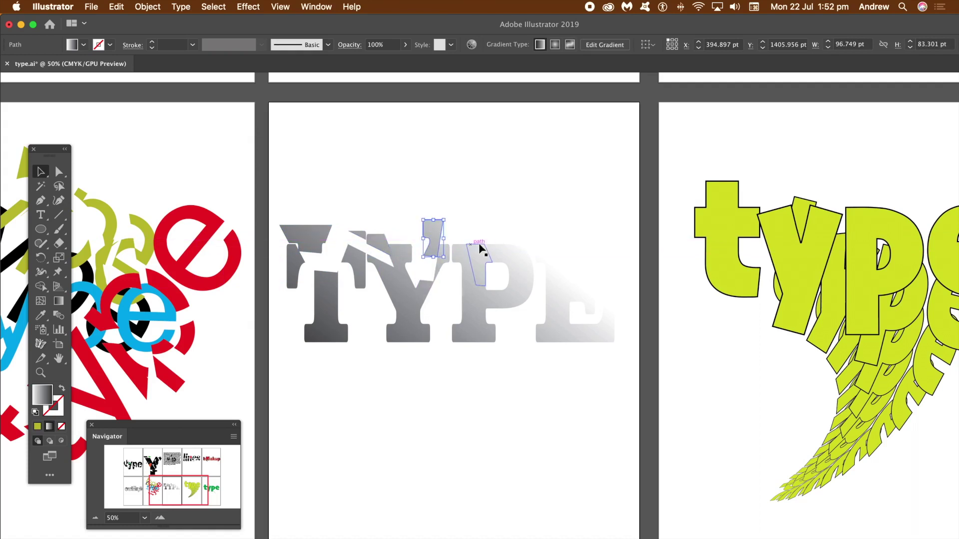
{"action": "left_click_drag", "start_coordinate": [486, 258], "coordinate": [488, 237]}
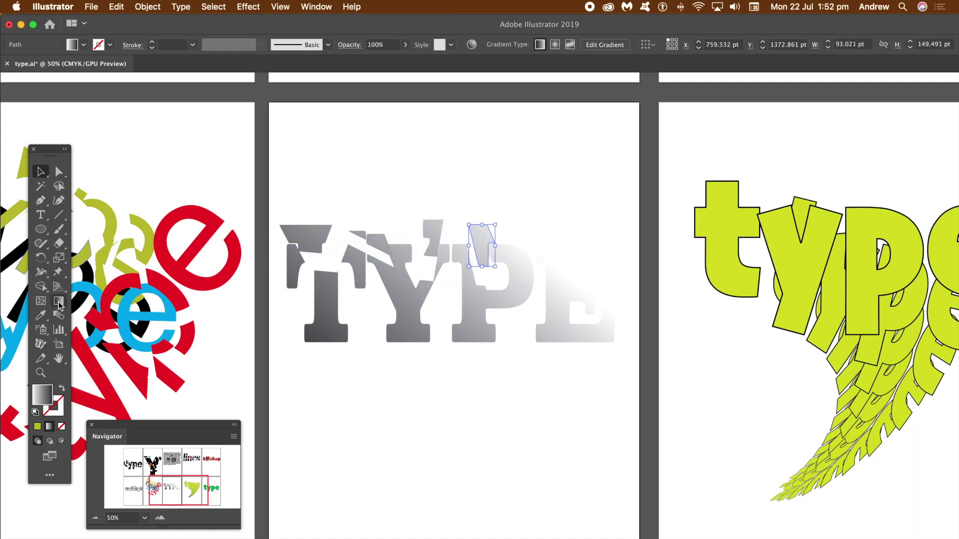
Redraw the gradient of the raised P piece diagonally so its dark end lies at the upper left
{"action": "left_click", "coordinate": [59, 303]}
{"action": "mouse_move", "coordinate": [473, 371]}
{"action": "left_mouse_down"}
{"action": "mouse_move", "coordinate": [398, 253]}
{"action": "mouse_move", "coordinate": [357, 221]}
{"action": "mouse_move", "coordinate": [363, 249]}
{"action": "left_mouse_up"}
{"action": "key", "text": "super+z"}
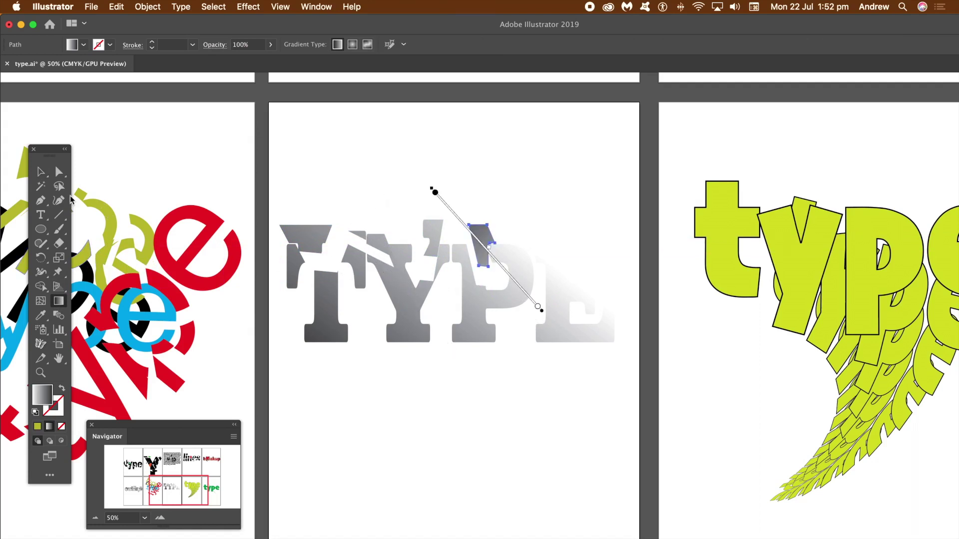
{"action": "left_click", "coordinate": [39, 175]}
Give the small lower piece of the P's bowl its own short diagonal gradient and clear the selection
{"action": "left_click", "coordinate": [507, 301]}
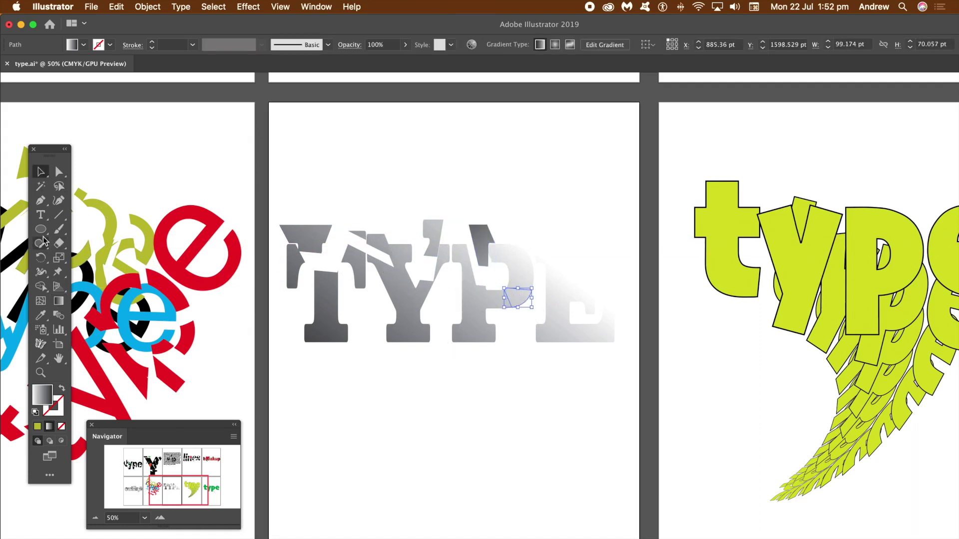
{"action": "left_click", "coordinate": [58, 302]}
{"action": "left_click_drag", "start_coordinate": [502, 278], "coordinate": [535, 313]}
{"action": "key", "text": "v"}
{"action": "left_click", "coordinate": [332, 184]}
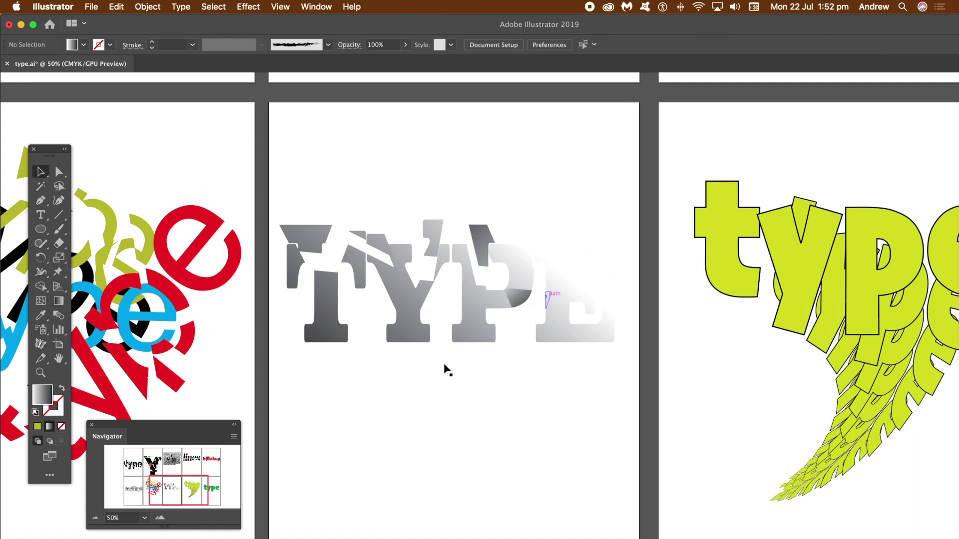
Rotate the lime "type" word group slightly clockwise and enlarge it a little, keeping its trailing Transform copies
{"action": "left_click_drag", "start_coordinate": [183, 494], "coordinate": [201, 495]}
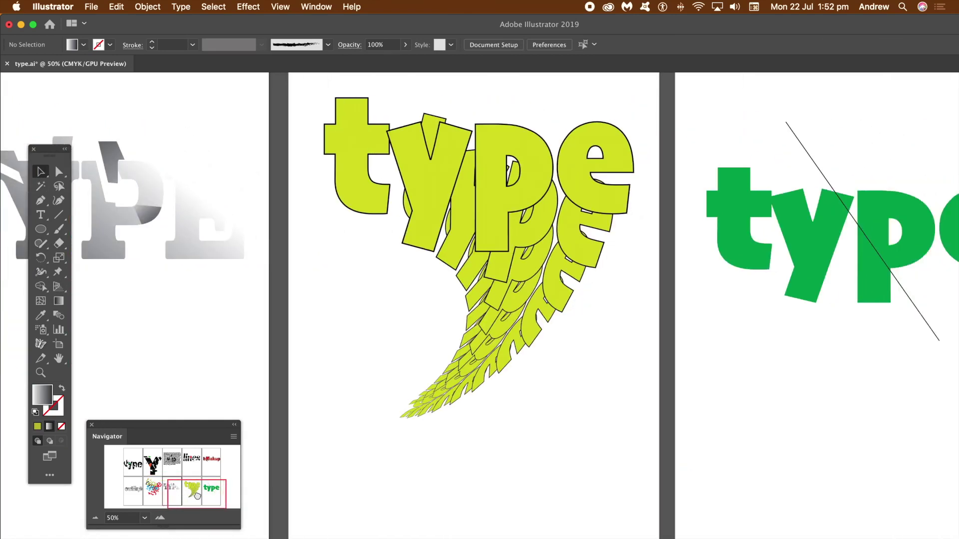
{"action": "left_click", "coordinate": [490, 239]}
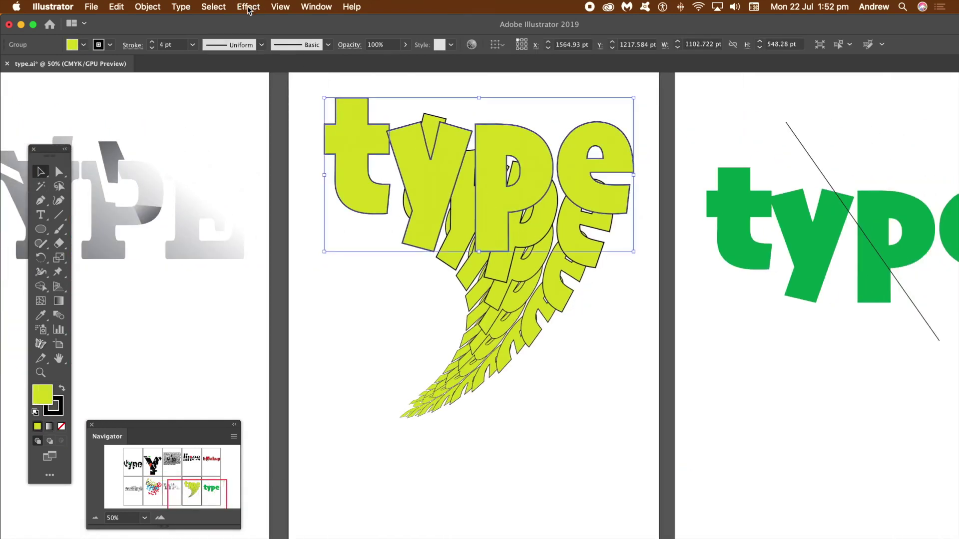
{"action": "left_click", "coordinate": [248, 7]}
{"action": "mouse_move", "coordinate": [281, 118]}
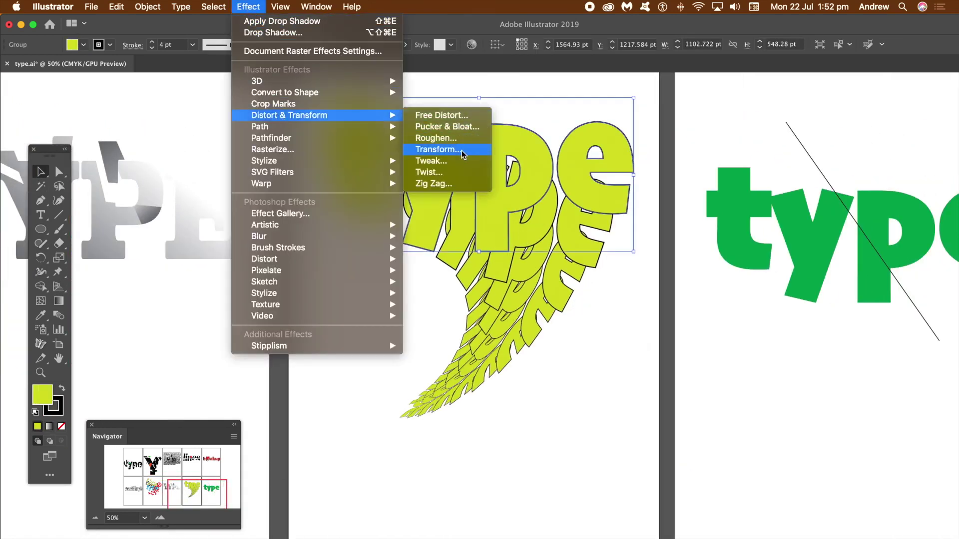
{"action": "left_click", "coordinate": [469, 34]}
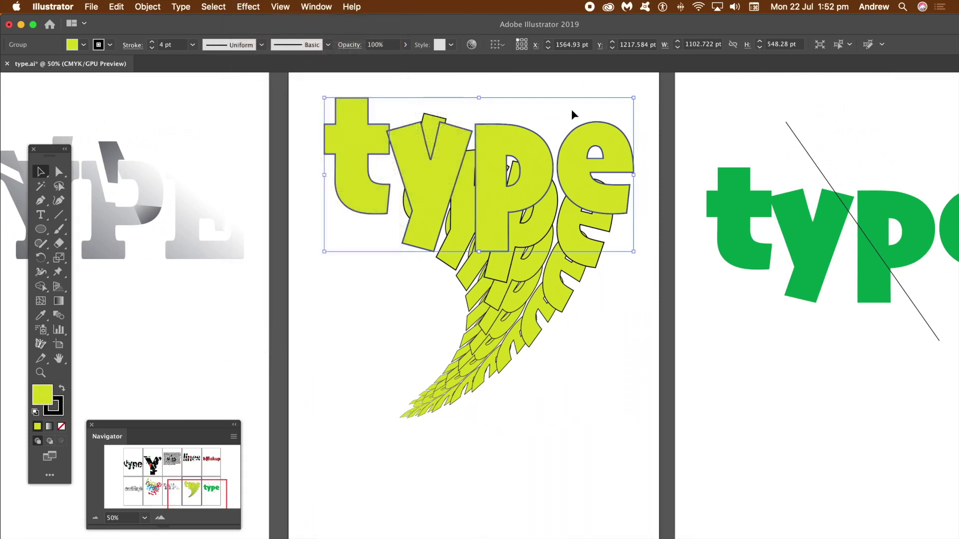
{"action": "mouse_move", "coordinate": [633, 252]}
{"action": "left_mouse_down"}
{"action": "mouse_move", "coordinate": [595, 216]}
{"action": "mouse_move", "coordinate": [653, 272]}
{"action": "mouse_move", "coordinate": [663, 256]}
{"action": "mouse_move", "coordinate": [635, 285]}
{"action": "left_mouse_up"}
{"action": "left_click_drag", "start_coordinate": [619, 245], "coordinate": [616, 266]}
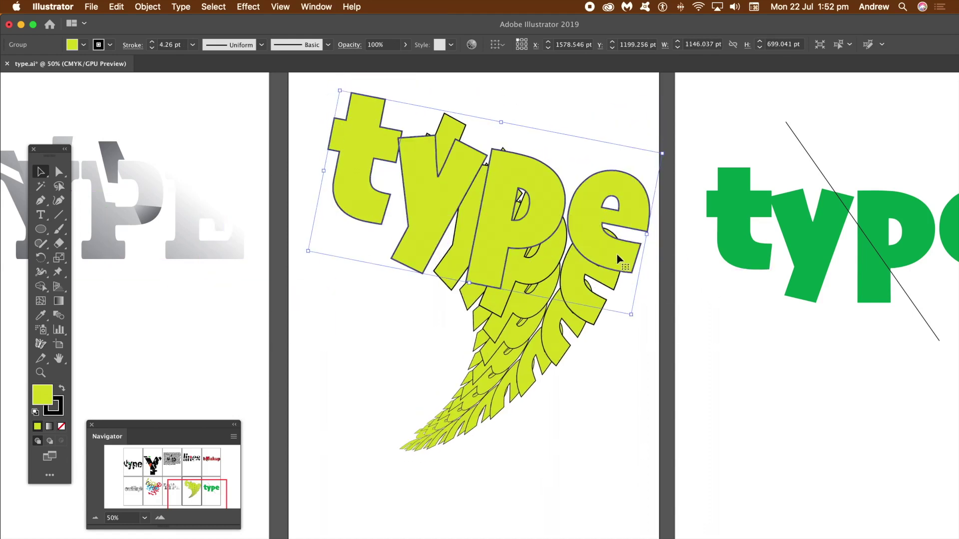
Try drawing cutting lines across the lime word while it is selected, and undo each line
{"action": "left_click", "coordinate": [59, 214]}
{"action": "left_click_drag", "start_coordinate": [341, 101], "coordinate": [593, 292]}
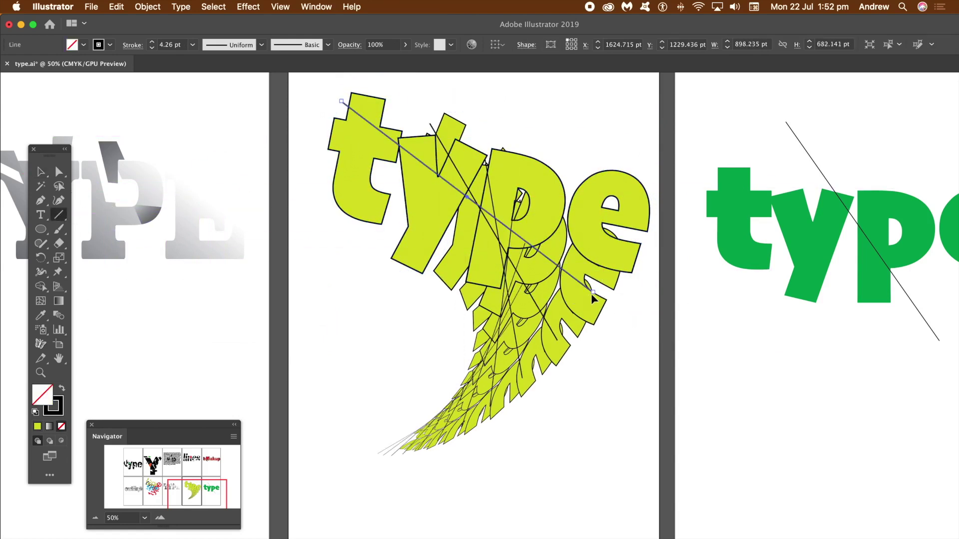
{"action": "key", "text": "cmd+z"}
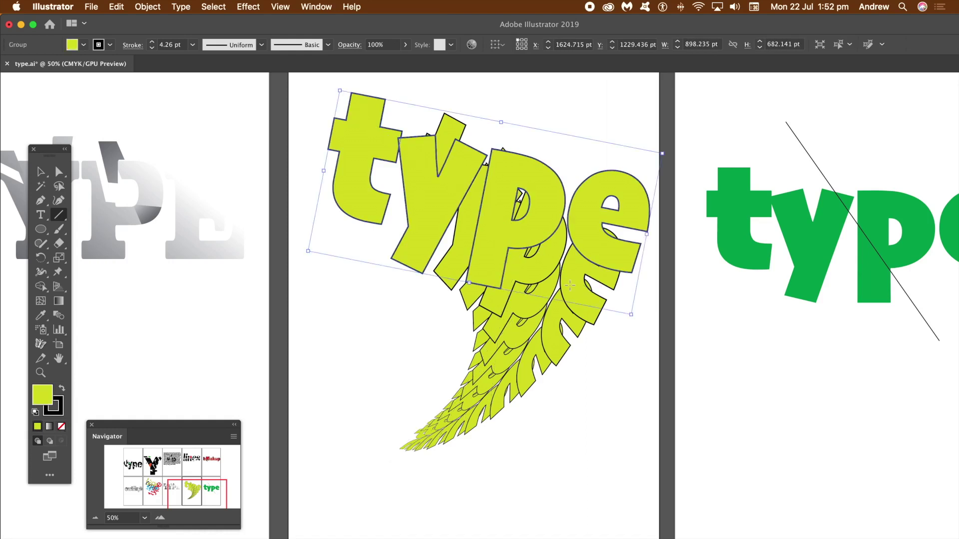
{"action": "left_click_drag", "start_coordinate": [475, 105], "coordinate": [570, 238]}
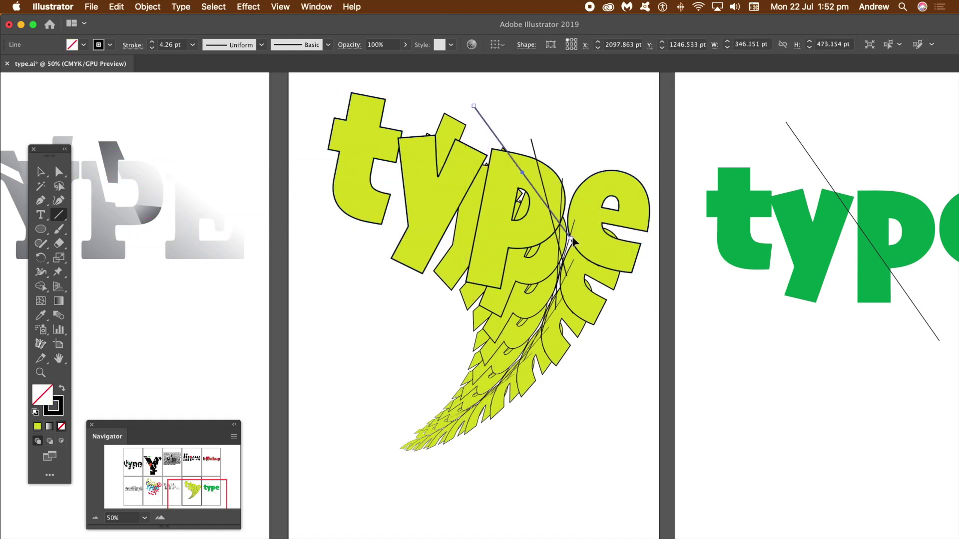
{"action": "key", "text": "super+z"}
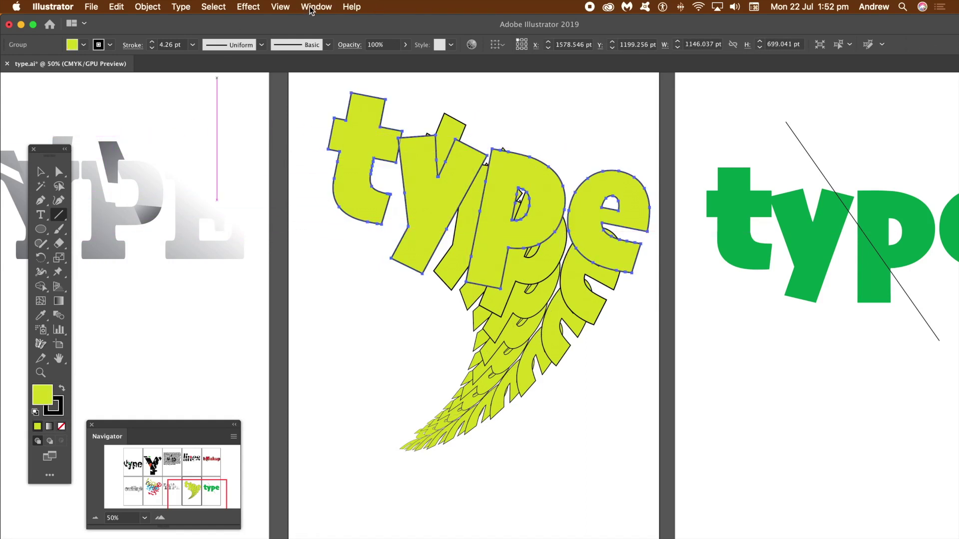
{"action": "left_click_drag", "start_coordinate": [327, 80], "coordinate": [402, 227]}
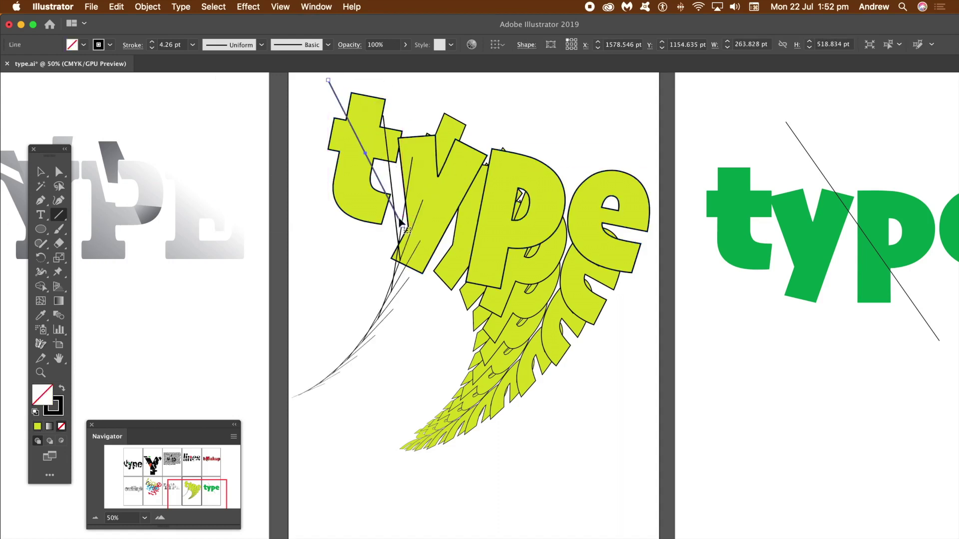
{"action": "key", "text": "super+z"}
Clear the selection and set New Art Has Basic Appearance so that drawn lines do not inherit the Transform effect
{"action": "left_click", "coordinate": [316, 7]}
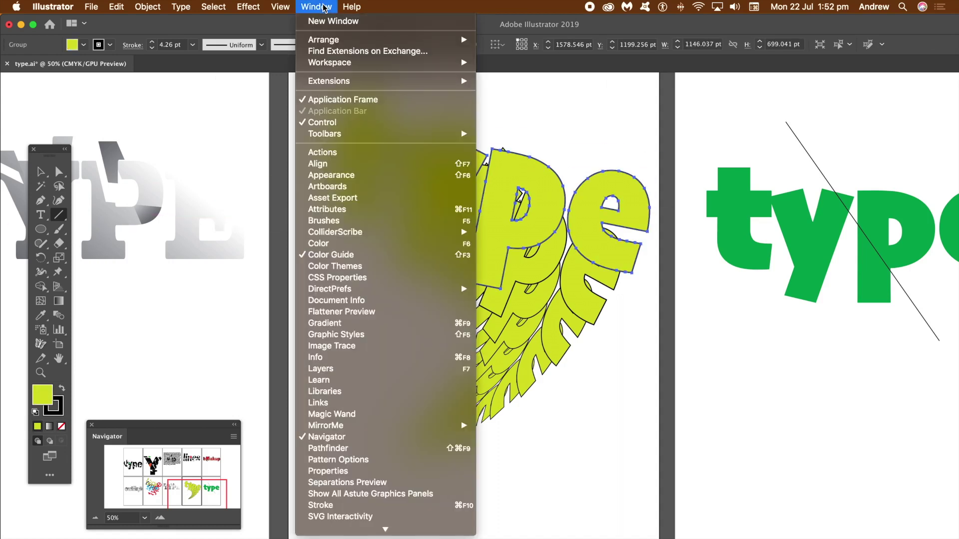
{"action": "left_click", "coordinate": [345, 173]}
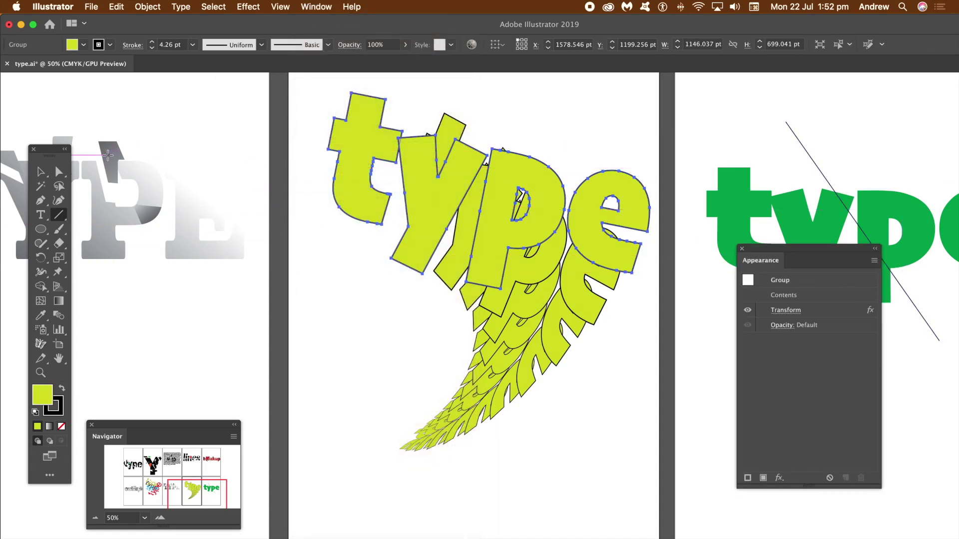
{"action": "left_click", "coordinate": [39, 172]}
{"action": "left_click", "coordinate": [301, 183]}
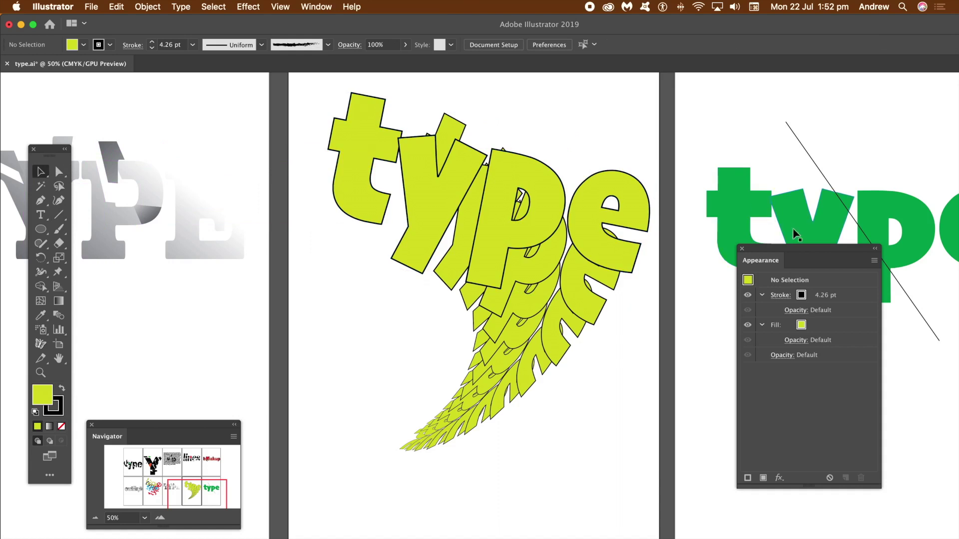
{"action": "left_click", "coordinate": [875, 261]}
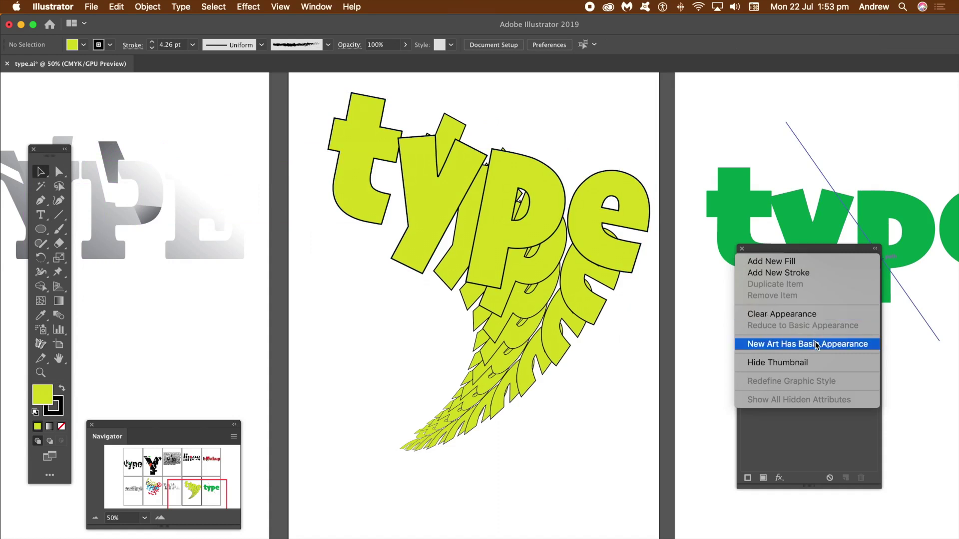
{"action": "left_click", "coordinate": [706, 298]}
Cut the lime word with two long diagonal lines rising through the y, p and e, using Divide Objects Below
{"action": "left_click", "coordinate": [52, 220]}
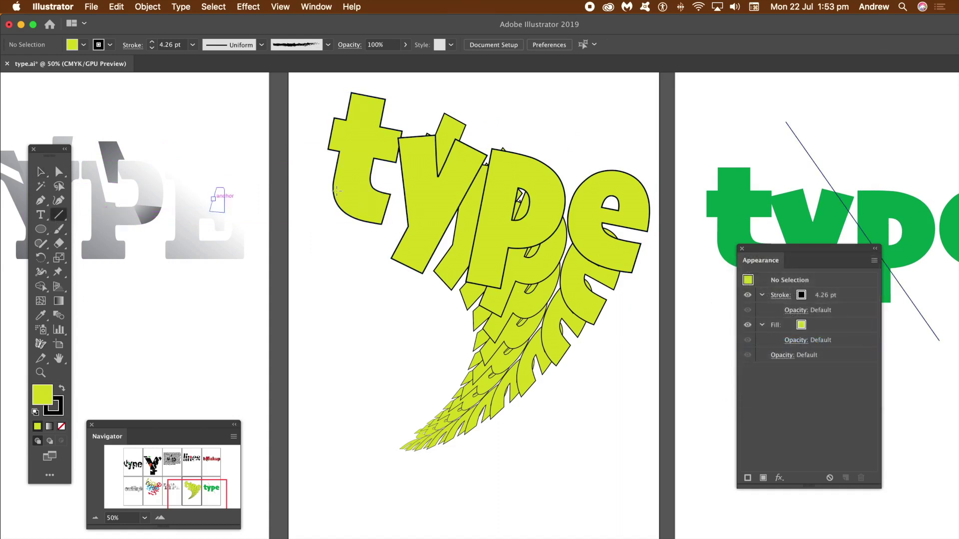
{"action": "left_click_drag", "start_coordinate": [373, 281], "coordinate": [567, 141]}
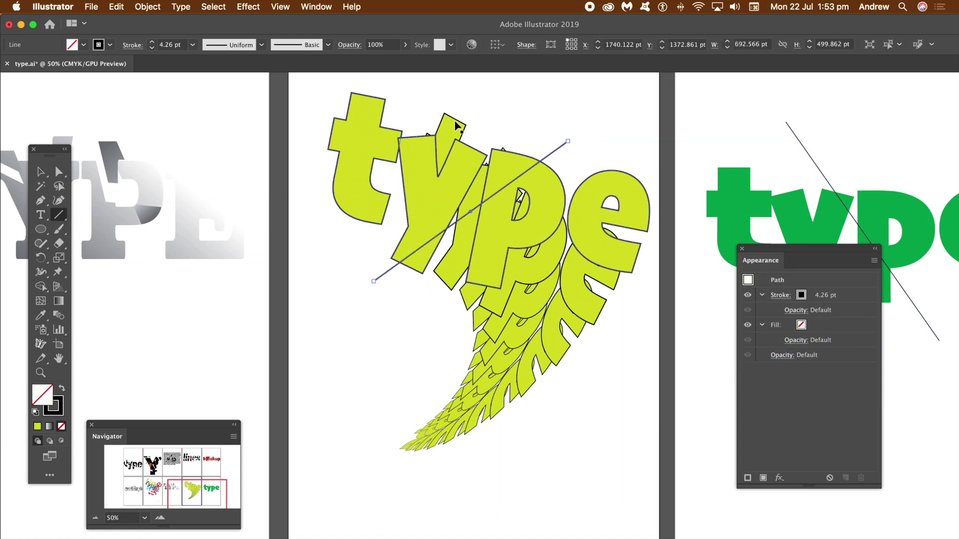
{"action": "left_click", "coordinate": [455, 125], "text": "super"}
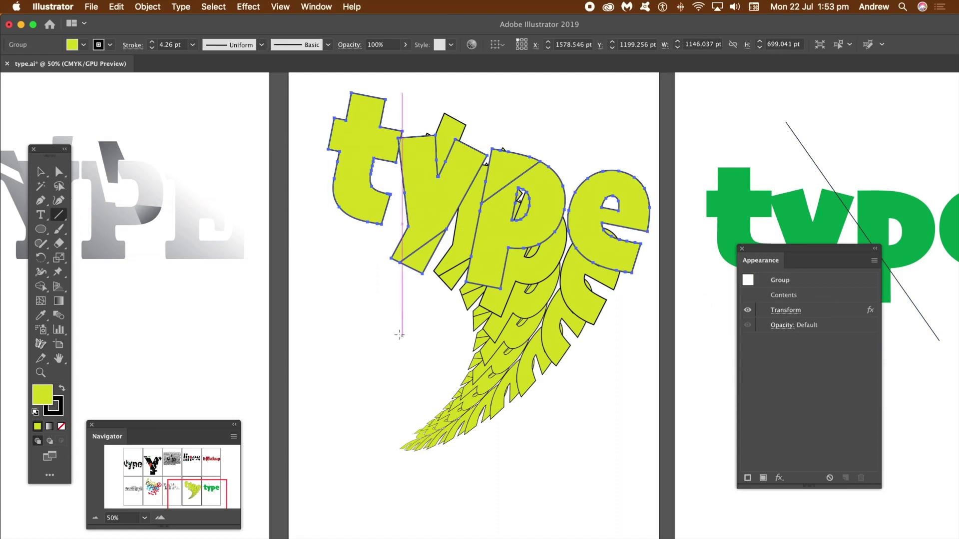
{"action": "mouse_move", "coordinate": [637, 155]}
{"action": "left_mouse_down"}
{"action": "mouse_move", "coordinate": [644, 158]}
{"action": "mouse_move", "coordinate": [391, 335]}
{"action": "left_mouse_up"}
{"action": "key", "text": "super+z"}
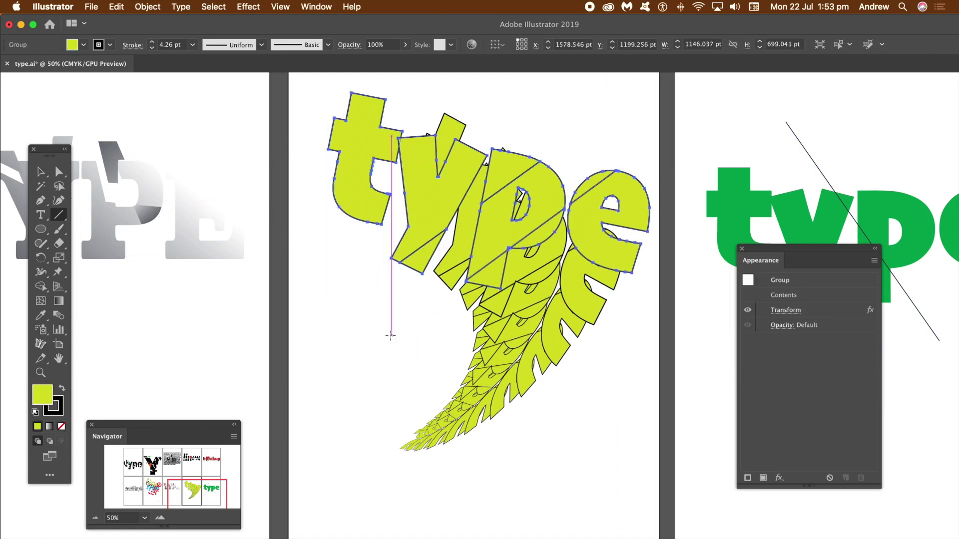
Divide the t, the y and p, and the e with three lines slanting down to the right
{"action": "mouse_move", "coordinate": [328, 92]}
{"action": "left_mouse_down"}
{"action": "mouse_move", "coordinate": [415, 146]}
{"action": "mouse_move", "coordinate": [439, 252]}
{"action": "mouse_move", "coordinate": [388, 249]}
{"action": "left_mouse_up"}
{"action": "key", "text": "super+slash"}
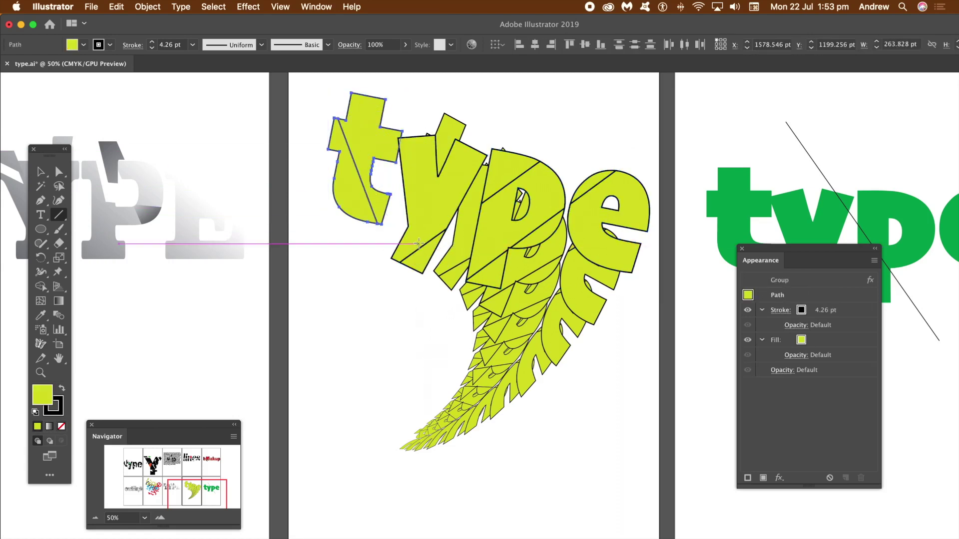
{"action": "left_click_drag", "start_coordinate": [423, 102], "coordinate": [523, 281]}
{"action": "key", "text": "super+shift+d"}
{"action": "mouse_move", "coordinate": [570, 139]}
{"action": "left_mouse_down"}
{"action": "mouse_move", "coordinate": [607, 150]}
{"action": "mouse_move", "coordinate": [651, 236]}
{"action": "left_mouse_up"}
{"action": "key", "text": "super+shift+d"}
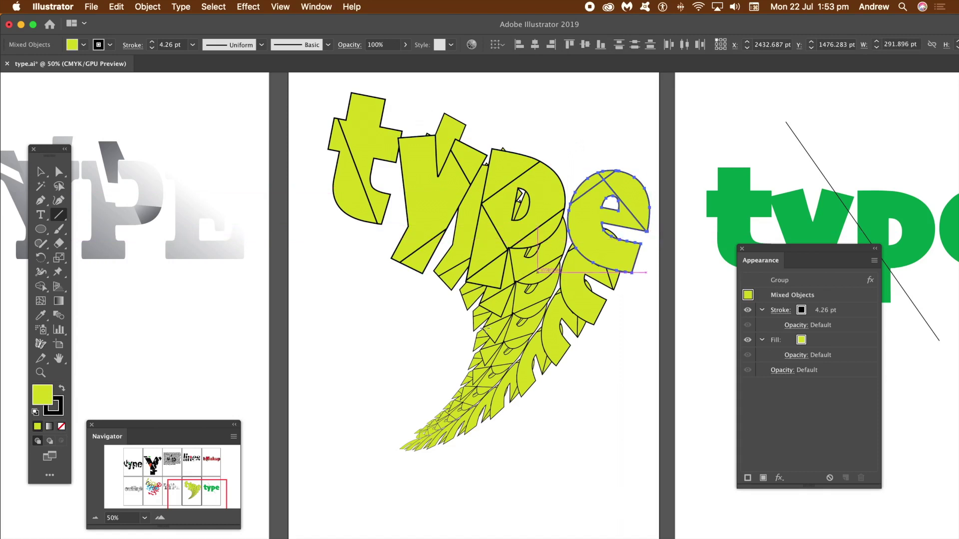
Divide the p's bowl with a steep line and the y with a diagonal falling to its lower left
{"action": "left_click_drag", "start_coordinate": [512, 127], "coordinate": [565, 238]}
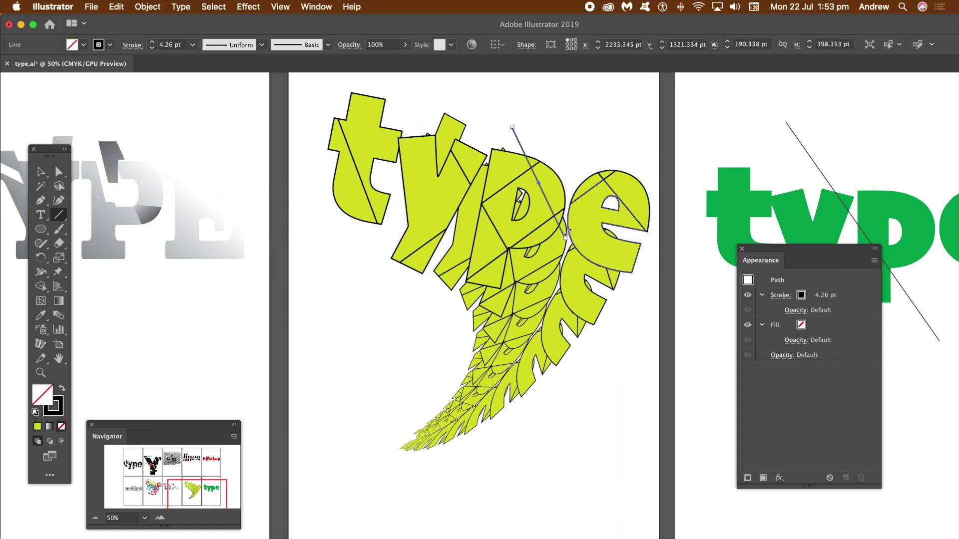
{"action": "key", "text": "super+shift+d"}
{"action": "left_click_drag", "start_coordinate": [480, 131], "coordinate": [391, 238]}
{"action": "key", "text": "super+shift+d"}
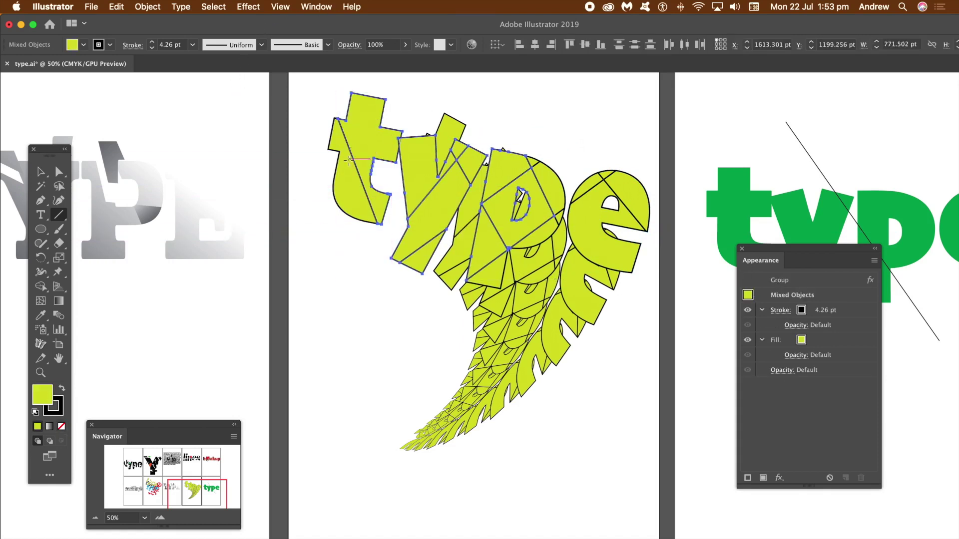
Draw a five-segment zigzag Pen path from beside the t to beyond the e, and divide the lime word with it
{"action": "left_click", "coordinate": [41, 201]}
{"action": "left_click", "coordinate": [313, 182]}
{"action": "left_click", "coordinate": [423, 104]}
{"action": "left_click", "coordinate": [375, 253]}
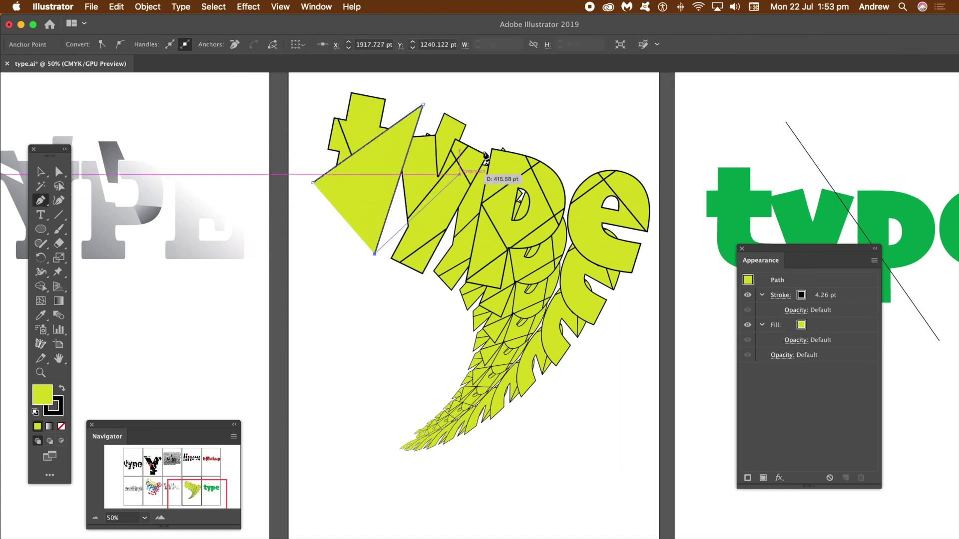
{"action": "left_click", "coordinate": [511, 121]}
{"action": "left_click", "coordinate": [440, 306]}
{"action": "left_click", "coordinate": [569, 136]}
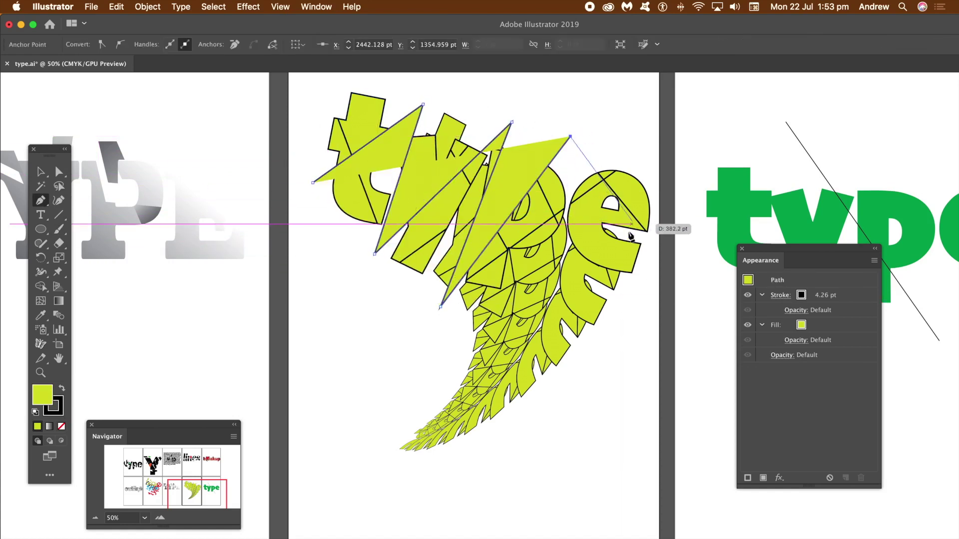
{"action": "left_click", "coordinate": [651, 260]}
{"action": "key", "text": "super+alt+d"}
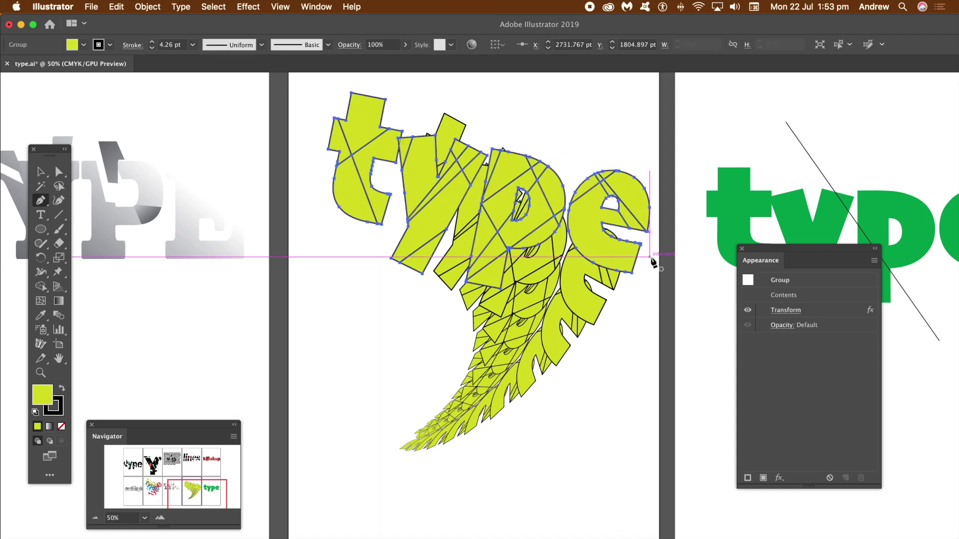
Move the divided lime word group slightly up and to the right
{"action": "left_click", "coordinate": [41, 171]}
{"action": "left_click", "coordinate": [314, 104]}
{"action": "left_click_drag", "start_coordinate": [364, 118], "coordinate": [366, 111]}
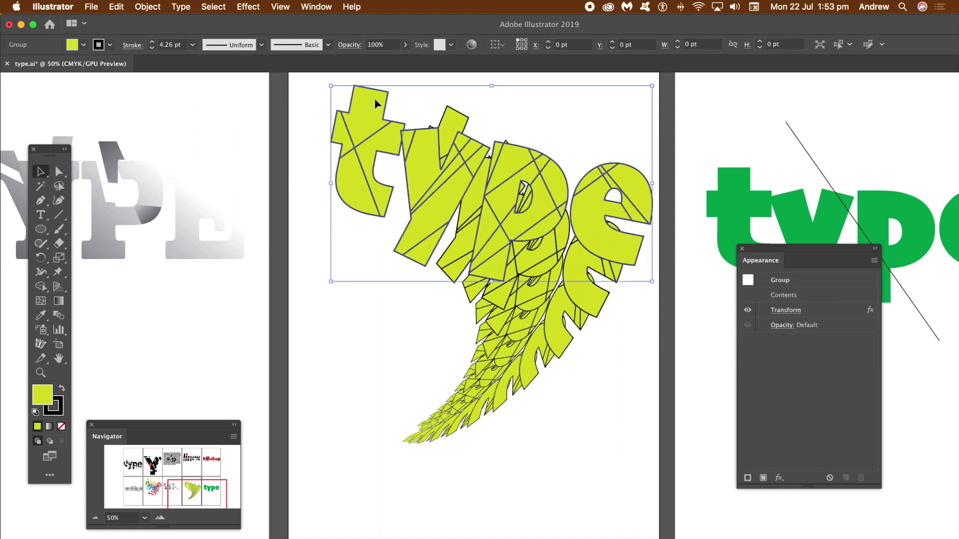
Try ungrouping the divided lime word, and undo the ungrouping
{"action": "left_click", "coordinate": [148, 7]}
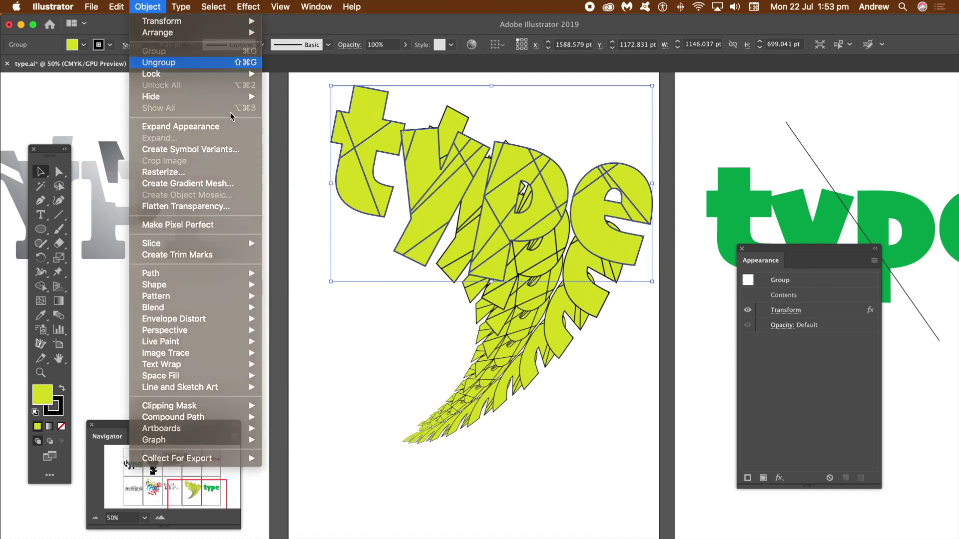
{"action": "left_click", "coordinate": [165, 64]}
{"action": "left_click", "coordinate": [302, 134]}
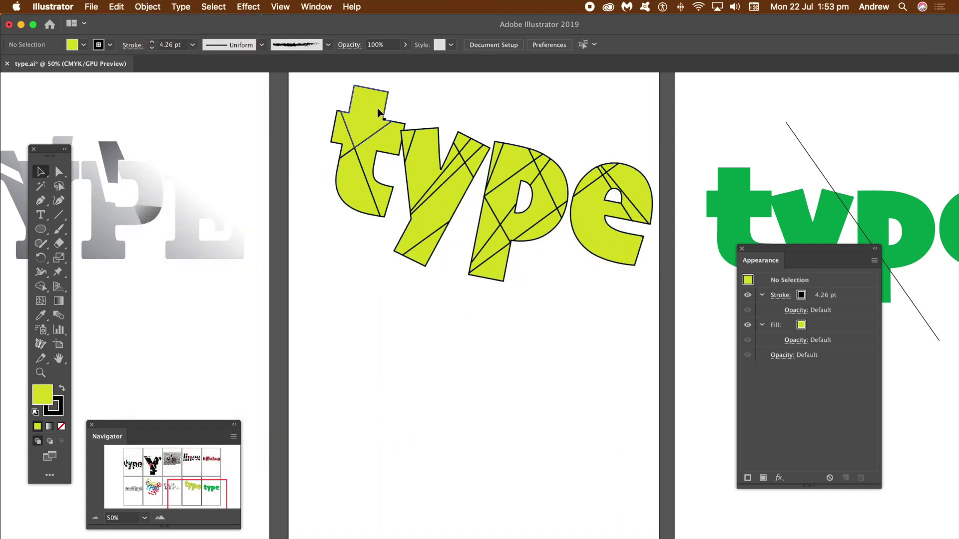
{"action": "left_click", "coordinate": [116, 7]}
{"action": "left_click", "coordinate": [137, 23]}
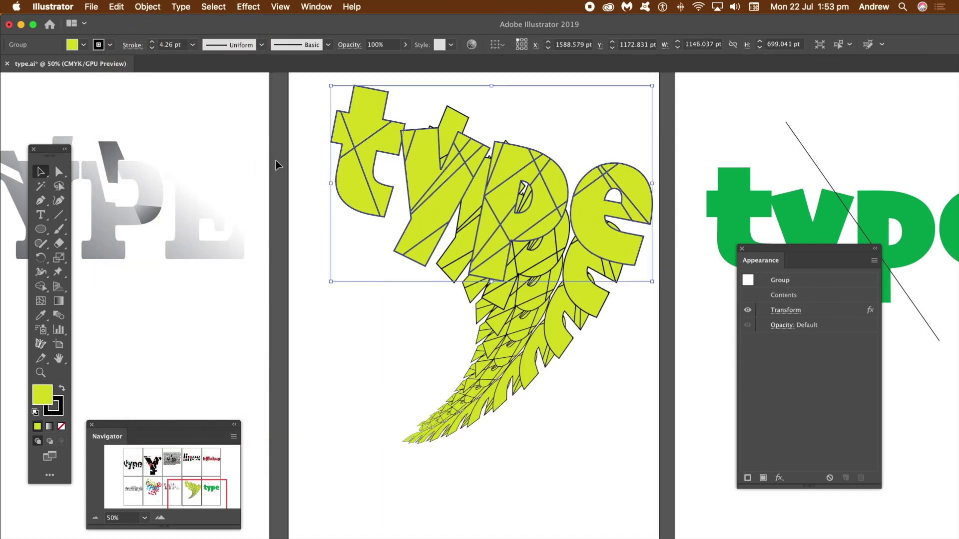
Isolate the lime word group and fill the lower-left piece of the t with medium blue
{"action": "left_click", "coordinate": [290, 164]}
{"action": "left_click", "coordinate": [355, 189]}
{"action": "double_click", "coordinate": [358, 191]}
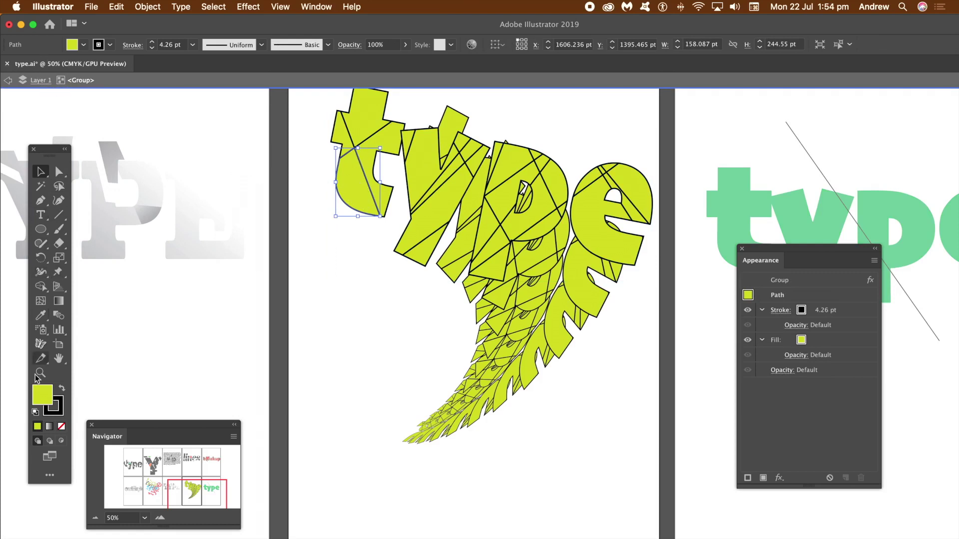
{"action": "double_click", "coordinate": [42, 398]}
{"action": "left_click_drag", "start_coordinate": [475, 181], "coordinate": [478, 218]}
{"action": "left_click", "coordinate": [413, 172]}
{"action": "left_click", "coordinate": [590, 168]}
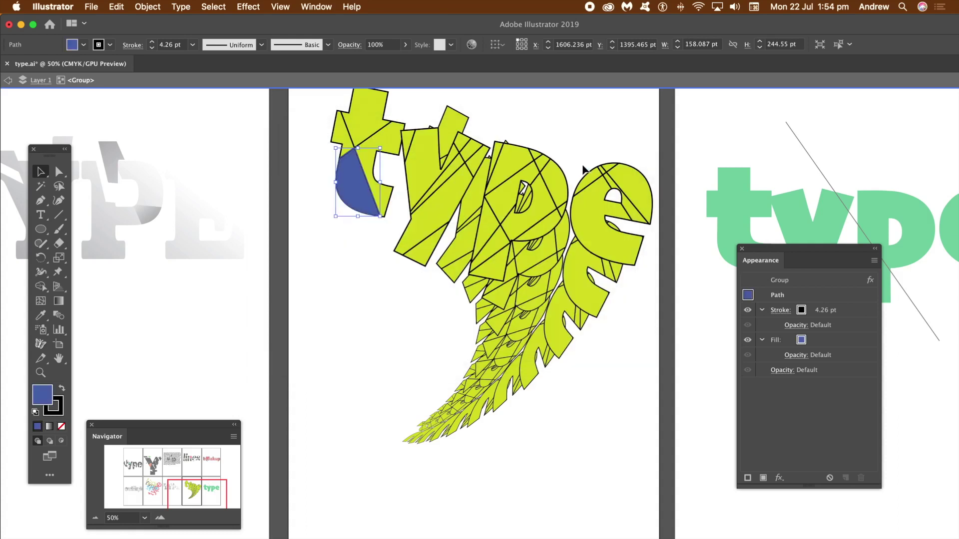
{"action": "left_click", "coordinate": [367, 288]}
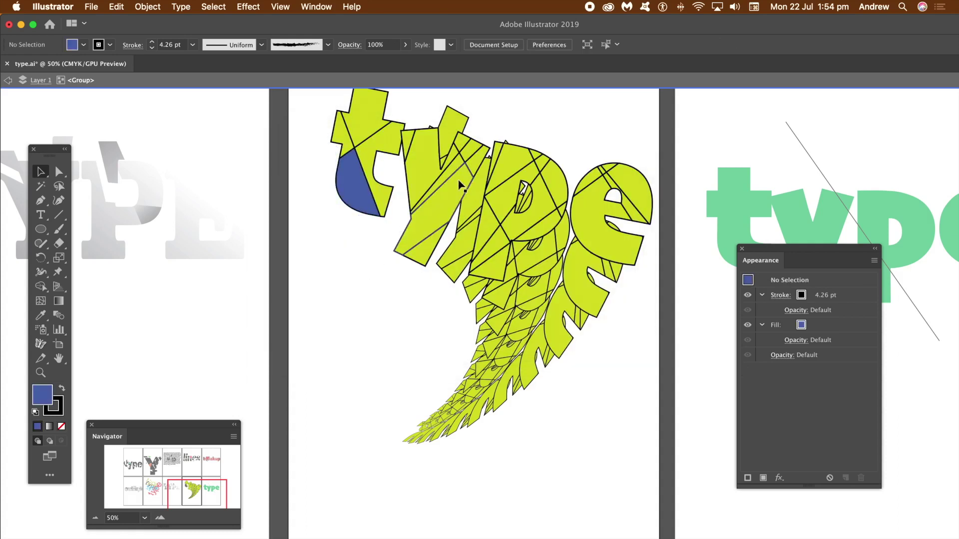
Move the upper-left piece of the lime y up about 76 pt, fill it with very dark navy, and leave isolation
{"action": "double_click", "coordinate": [428, 162]}
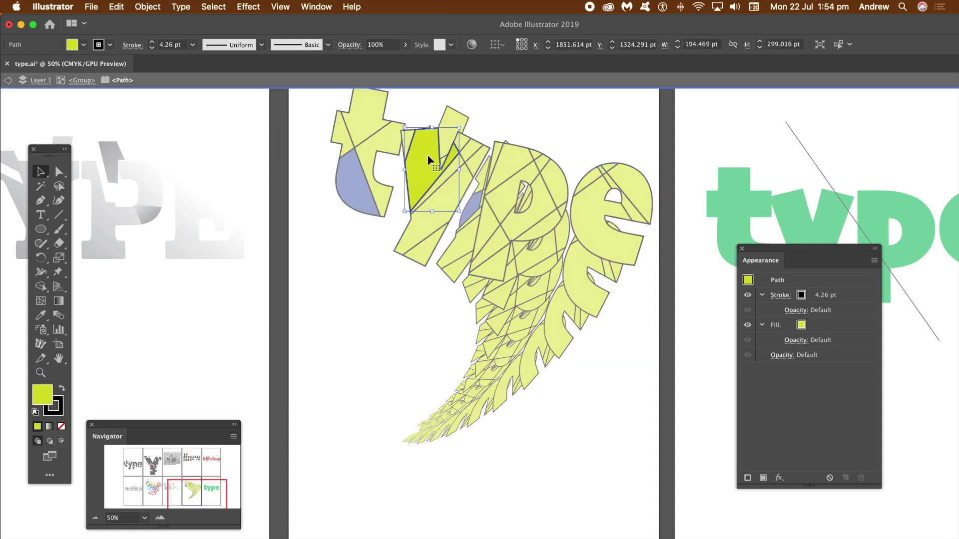
{"action": "left_click_drag", "start_coordinate": [428, 158], "coordinate": [428, 137]}
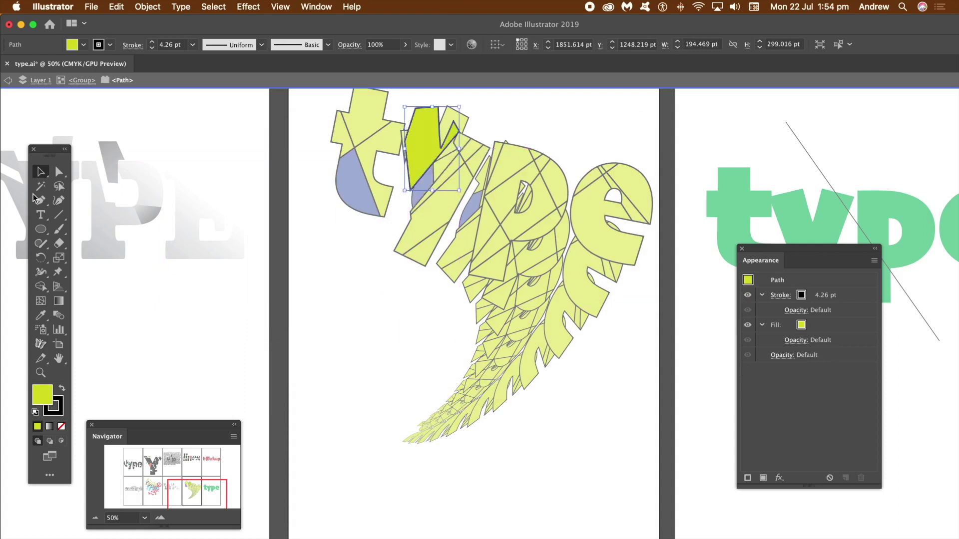
{"action": "double_click", "coordinate": [48, 395]}
{"action": "left_click", "coordinate": [433, 286]}
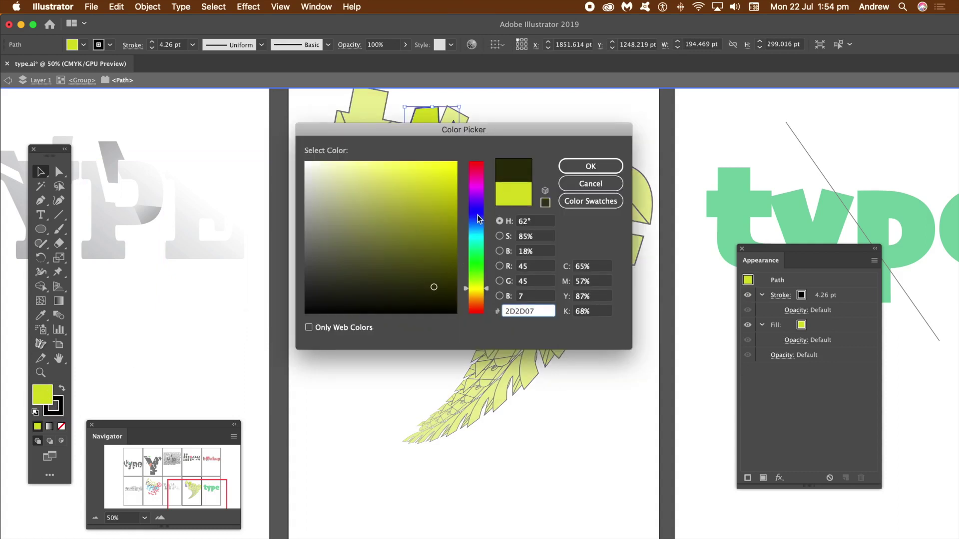
{"action": "left_click", "coordinate": [480, 216]}
{"action": "left_click", "coordinate": [583, 163]}
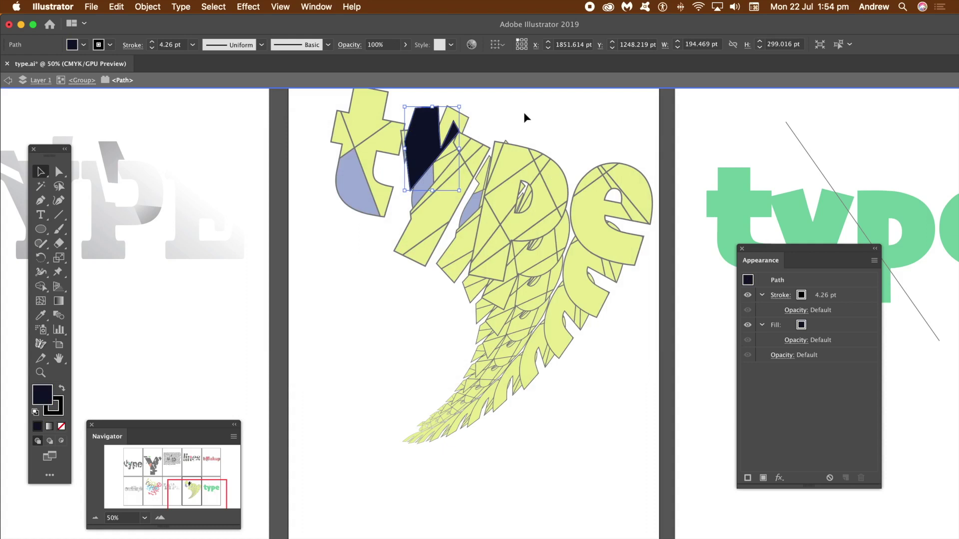
{"action": "left_click", "coordinate": [524, 115]}
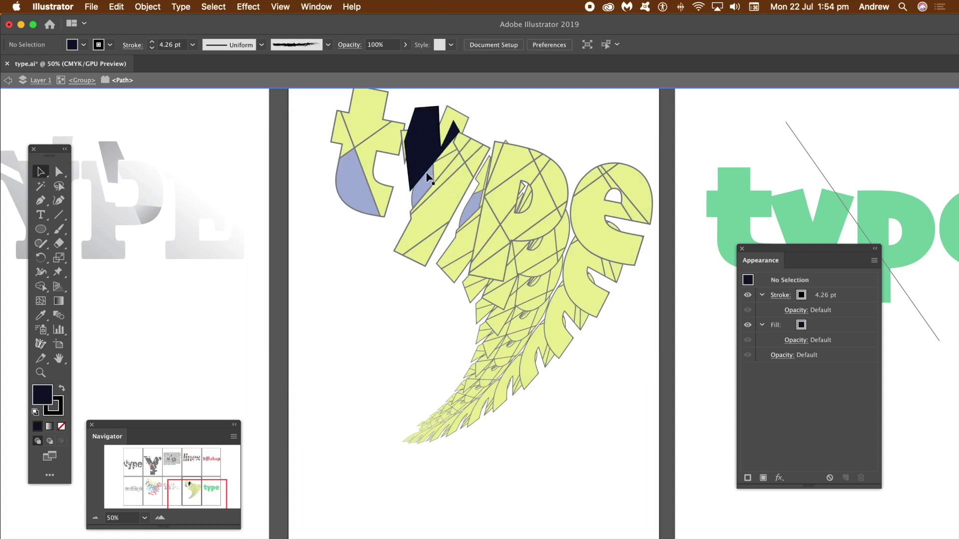
{"action": "double_click", "coordinate": [518, 159]}
{"action": "left_click", "coordinate": [518, 159]}
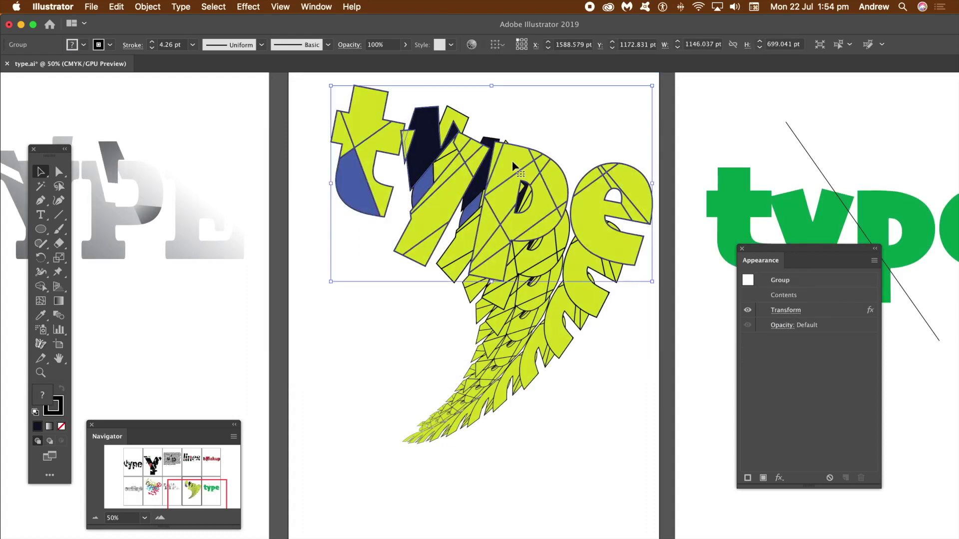
Isolate the lime word group and fill the upper-right piece of the e with magenta F719C9
{"action": "double_click", "coordinate": [640, 191]}
{"action": "left_click", "coordinate": [641, 195]}
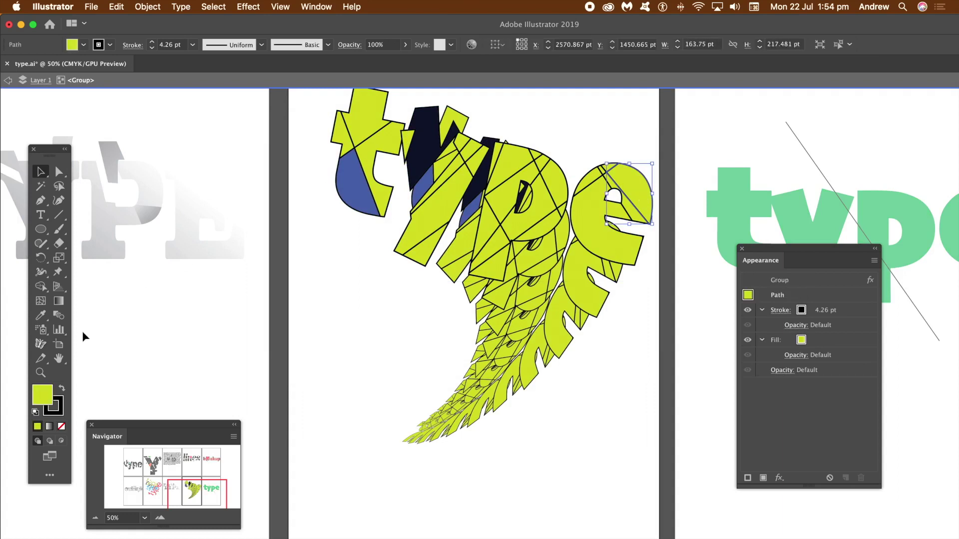
{"action": "double_click", "coordinate": [42, 398]}
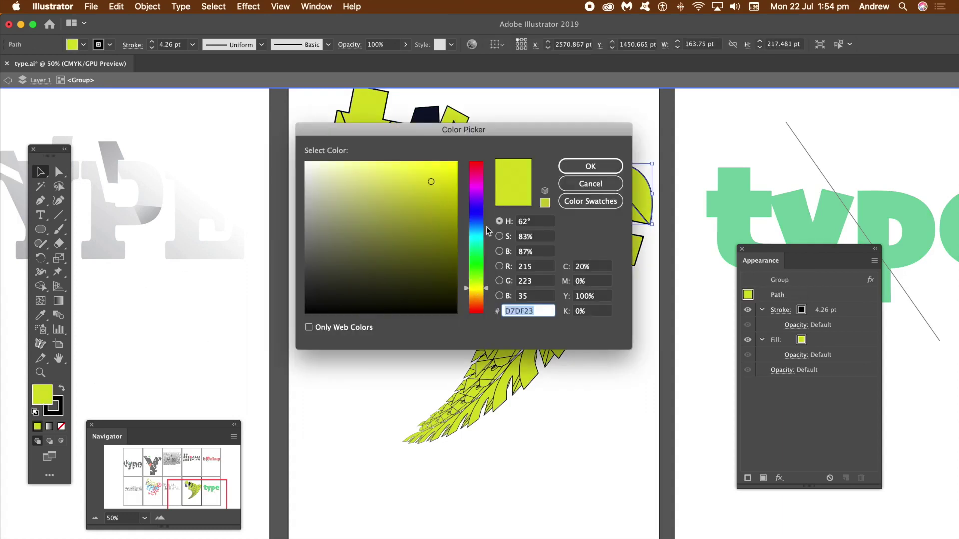
{"action": "left_click", "coordinate": [476, 181]}
{"action": "left_click", "coordinate": [442, 166]}
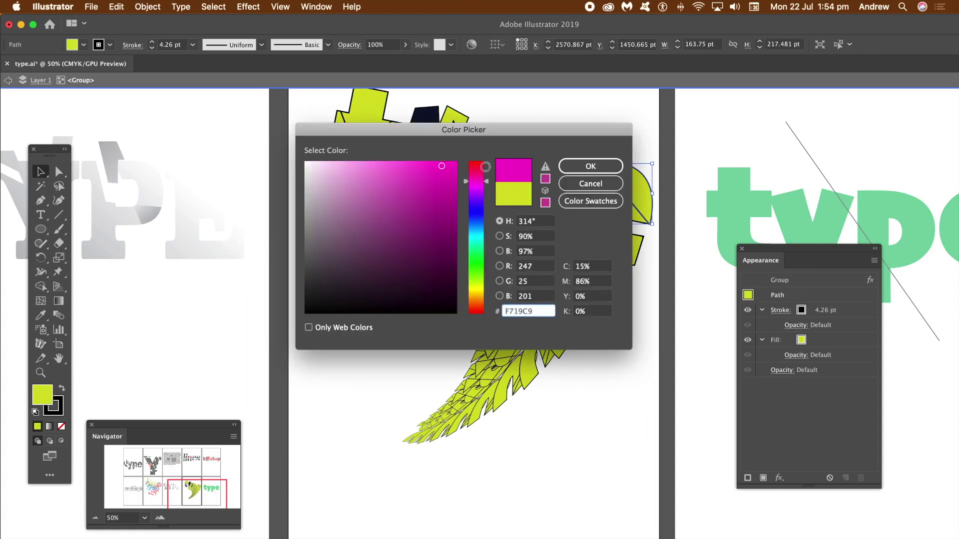
{"action": "left_click", "coordinate": [588, 166]}
{"action": "left_click", "coordinate": [598, 131]}
Rotate and move the magenta piece out beyond the e, shift the e's upper-left piece above the letter, and leave isolation
{"action": "left_click", "coordinate": [631, 178]}
{"action": "left_click_drag", "start_coordinate": [630, 180], "coordinate": [692, 209]}
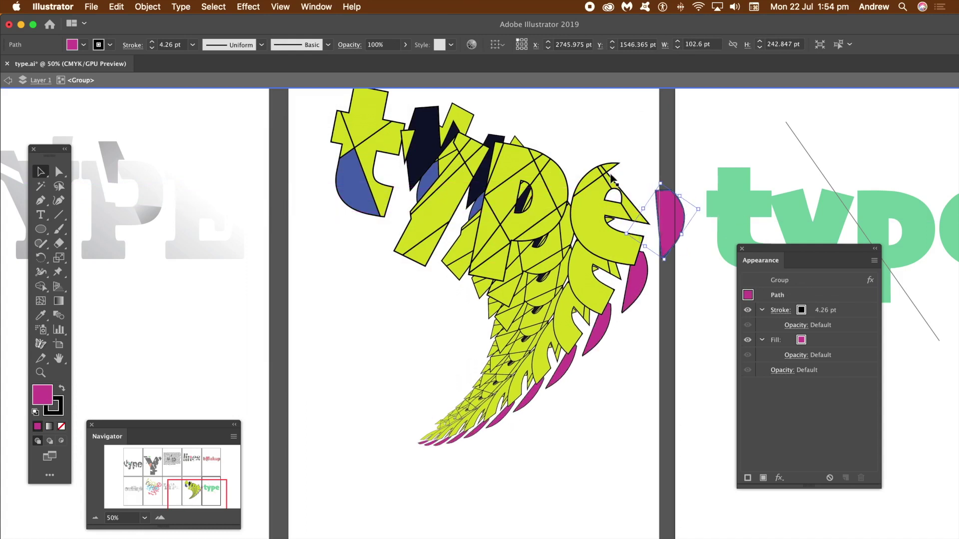
{"action": "double_click", "coordinate": [588, 175]}
{"action": "left_click_drag", "start_coordinate": [589, 173], "coordinate": [617, 159]}
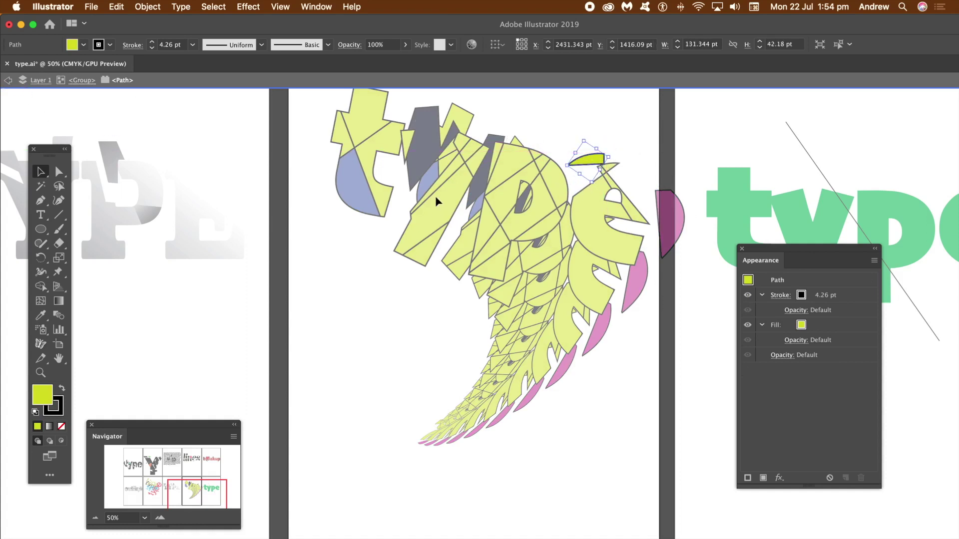
{"action": "left_click", "coordinate": [295, 180]}
{"action": "double_click", "coordinate": [301, 186]}
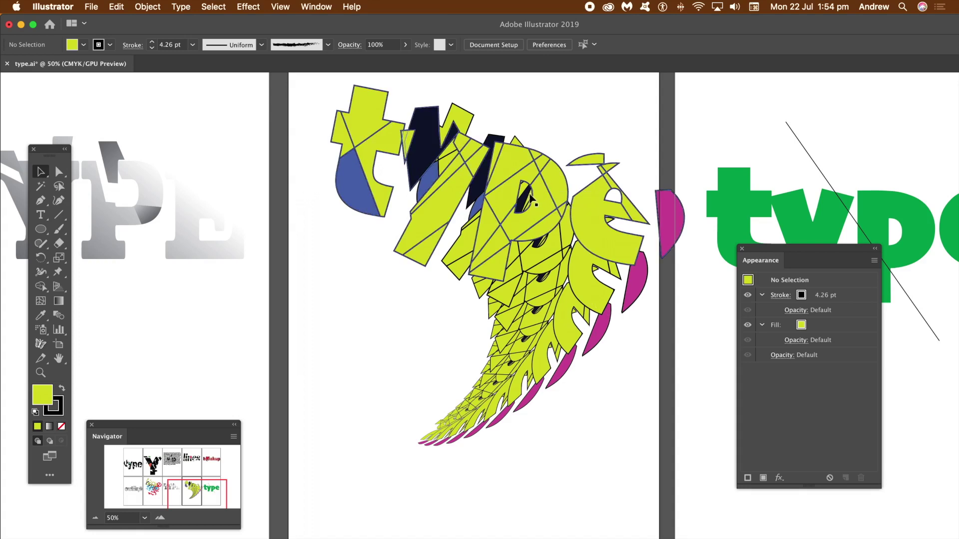
Divide the green word "type" with the existing diagonal line using Divide Objects Below
{"action": "left_click_drag", "start_coordinate": [198, 494], "coordinate": [221, 496]}
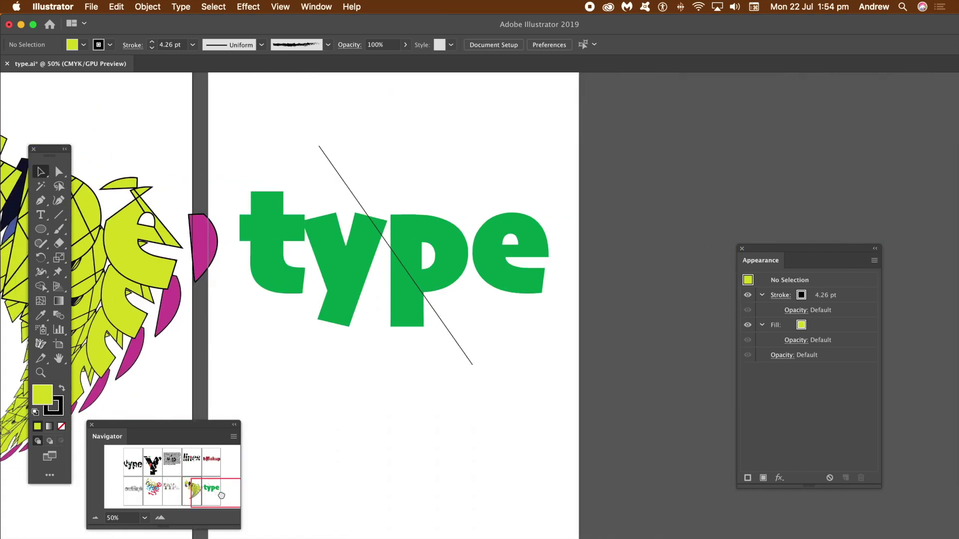
{"action": "left_click", "coordinate": [433, 307]}
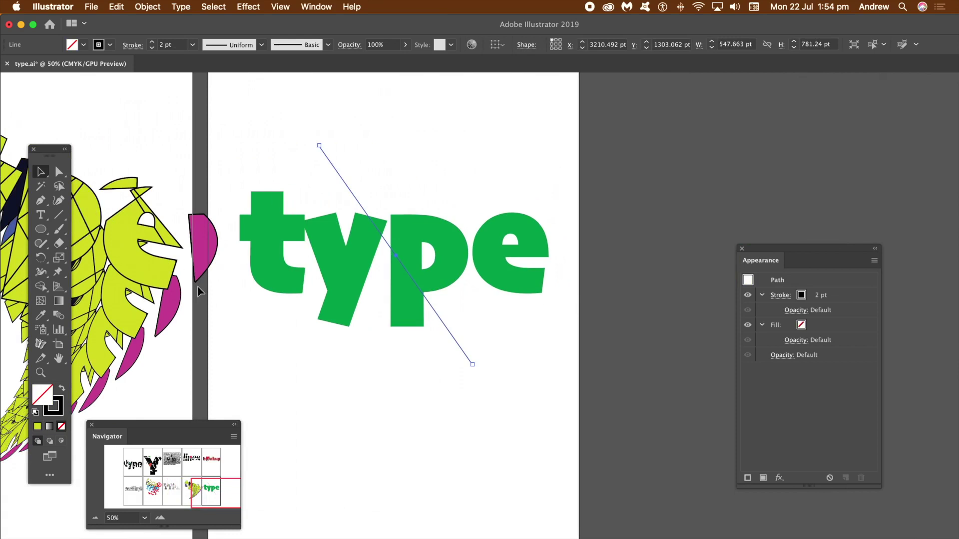
{"action": "key", "text": "super+alt+d"}
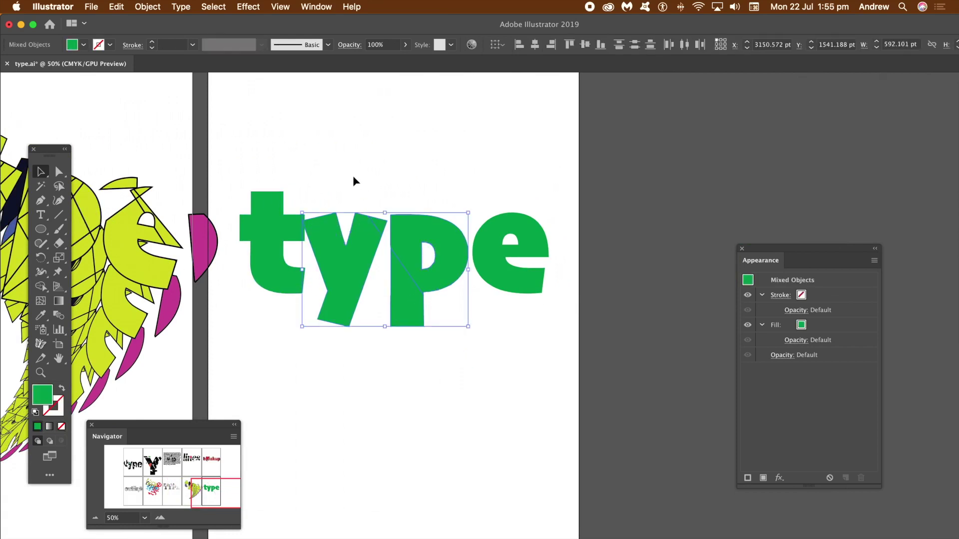
Draw steep lines with the Line Segment tool, two across the green t and one each across the y and p, dividing the letters with each
{"action": "left_click", "coordinate": [58, 214]}
{"action": "left_click_drag", "start_coordinate": [265, 170], "coordinate": [283, 311]}
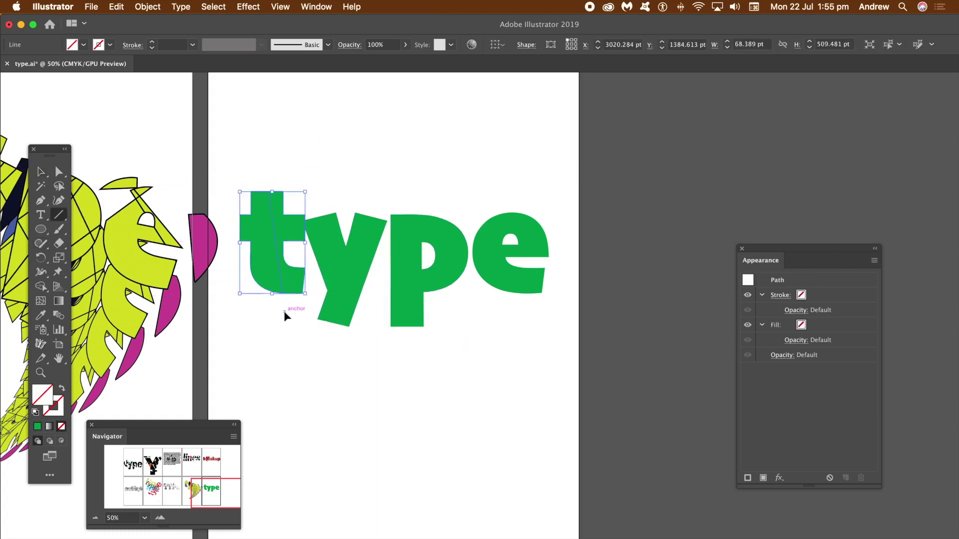
{"action": "mouse_move", "coordinate": [244, 165]}
{"action": "left_mouse_down"}
{"action": "mouse_move", "coordinate": [273, 253]}
{"action": "mouse_move", "coordinate": [278, 305]}
{"action": "left_mouse_up"}
{"action": "left_click_drag", "start_coordinate": [359, 178], "coordinate": [386, 304]}
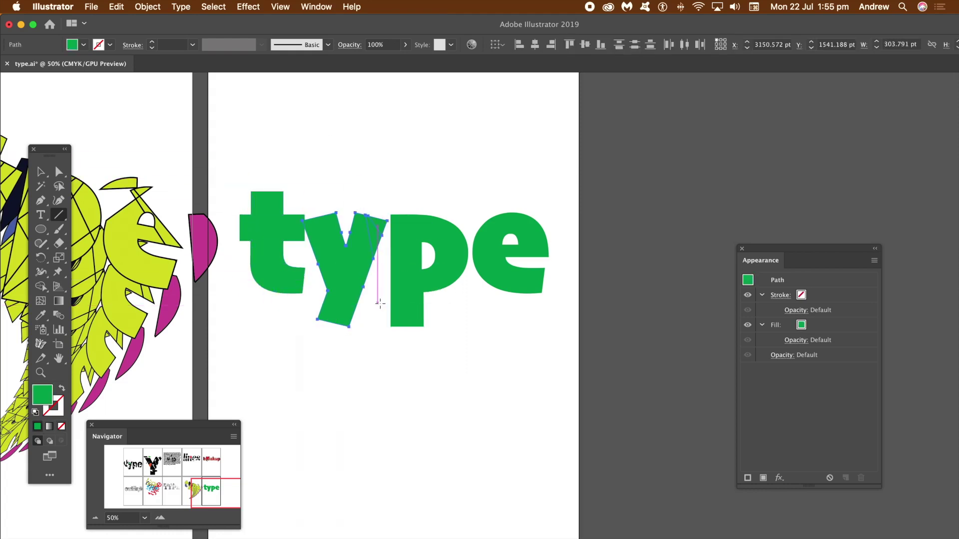
{"action": "left_click_drag", "start_coordinate": [455, 181], "coordinate": [463, 297]}
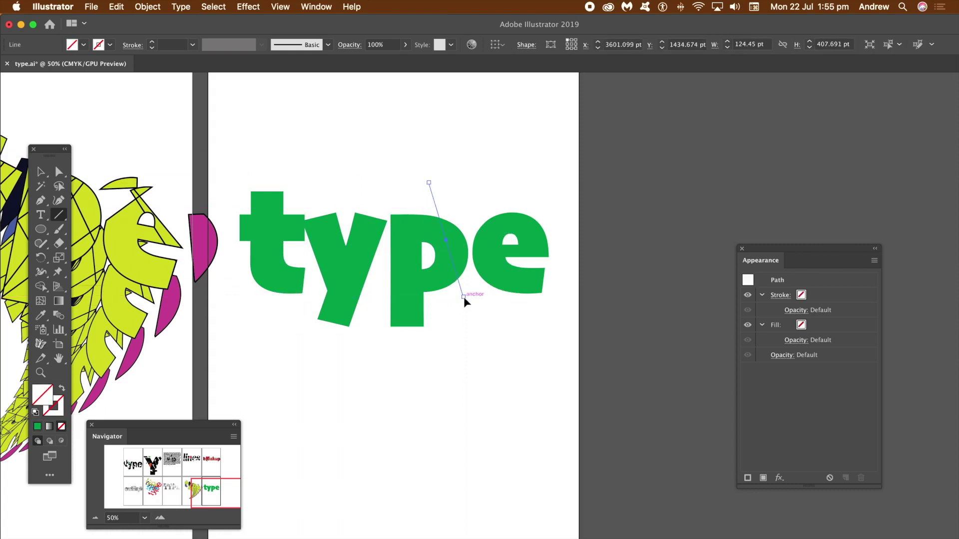
{"action": "left_click", "coordinate": [156, 7]}
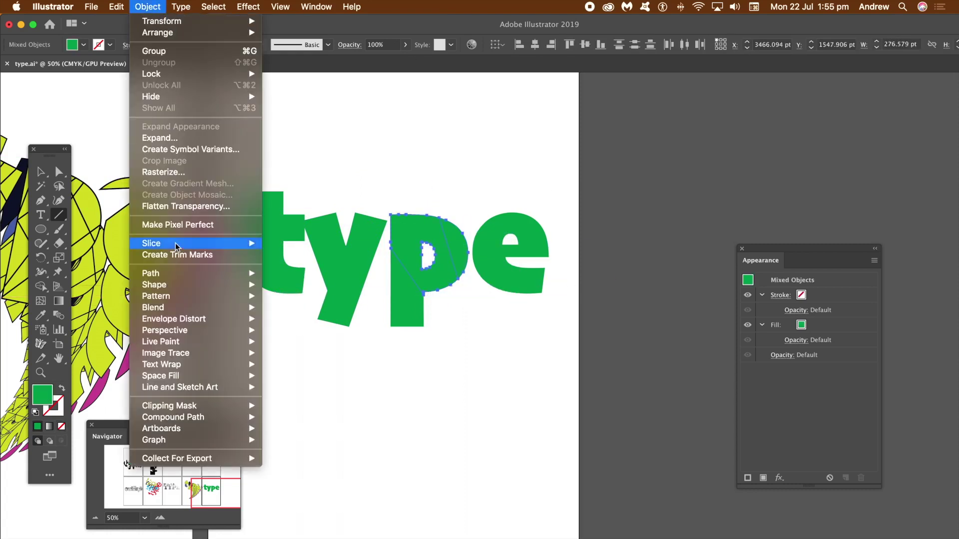
{"action": "mouse_move", "coordinate": [168, 280]}
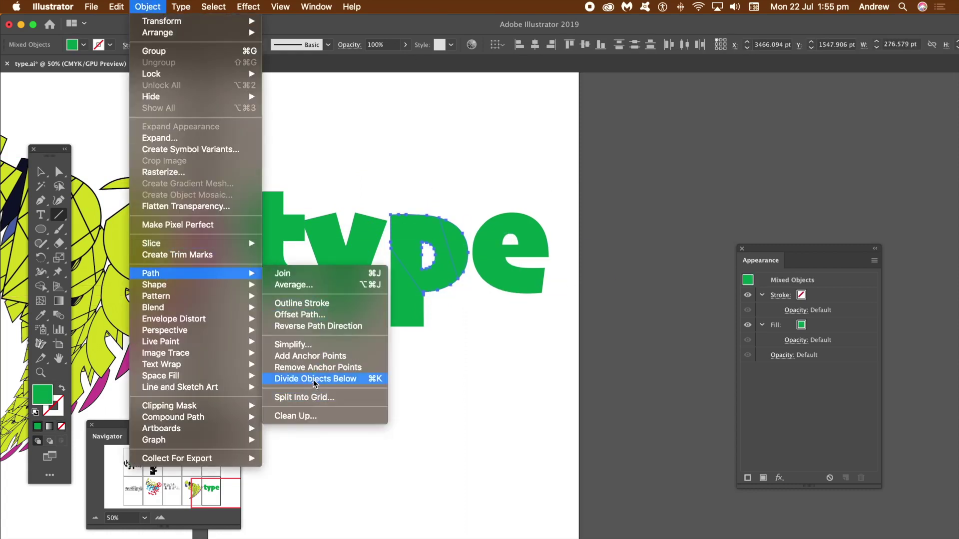
{"action": "left_click", "coordinate": [451, 34]}
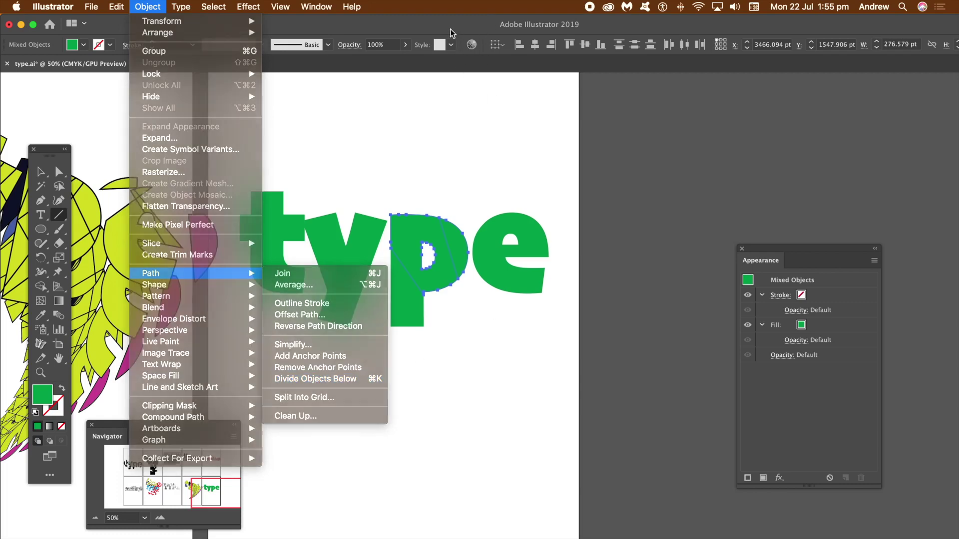
Draw a slanting line about 1154 pt wide and 328 pt high across the whole green word, and apply Divide Objects Below
{"action": "mouse_move", "coordinate": [234, 199]}
{"action": "left_mouse_down"}
{"action": "mouse_move", "coordinate": [555, 280]}
{"action": "mouse_move", "coordinate": [559, 293]}
{"action": "left_mouse_up"}
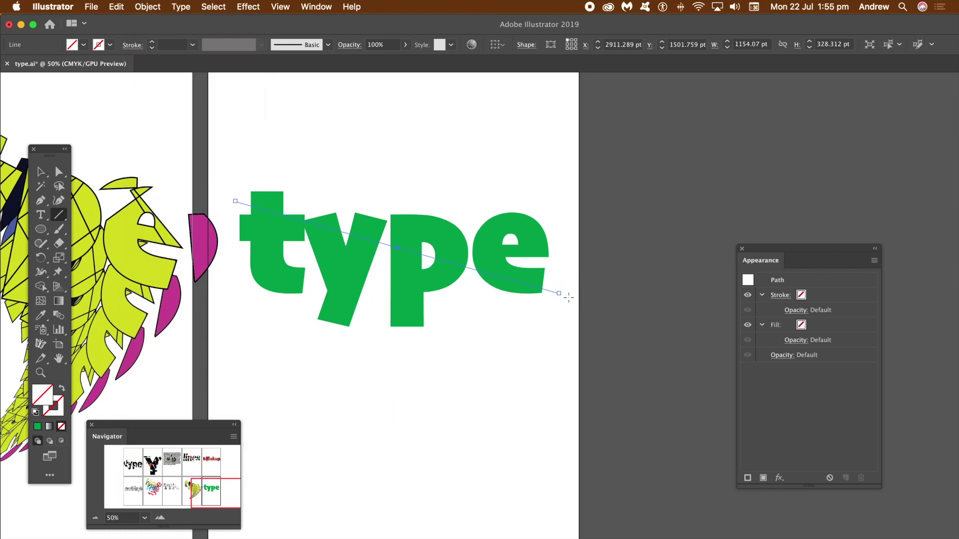
{"action": "left_click", "coordinate": [148, 6]}
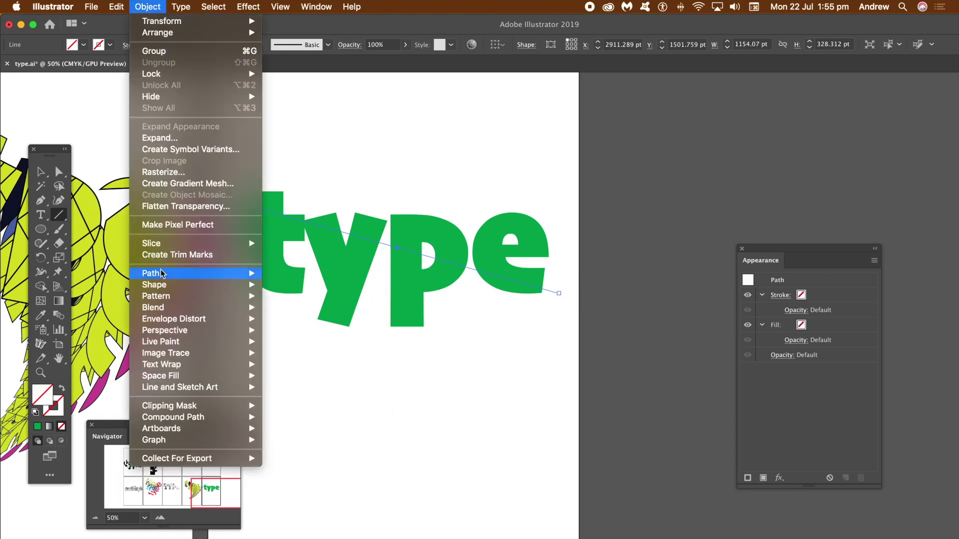
{"action": "mouse_move", "coordinate": [161, 272]}
{"action": "left_click", "coordinate": [301, 375]}
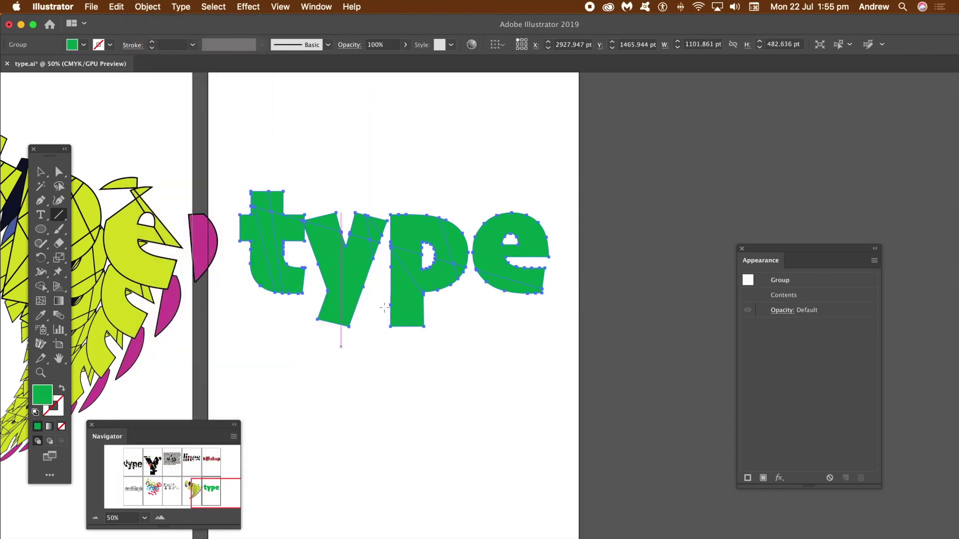
{"action": "left_click", "coordinate": [40, 171]}
{"action": "left_click", "coordinate": [344, 155]}
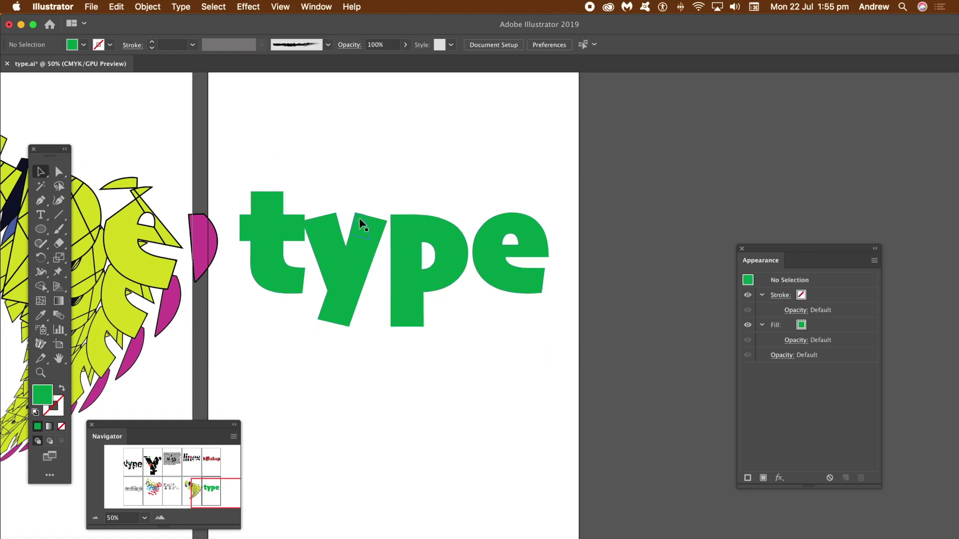
Move the divided green word slightly up and to the left, and ungroup its pieces
{"action": "mouse_move", "coordinate": [358, 221]}
{"action": "left_mouse_down"}
{"action": "mouse_move", "coordinate": [368, 210]}
{"action": "mouse_move", "coordinate": [351, 213]}
{"action": "left_mouse_up"}
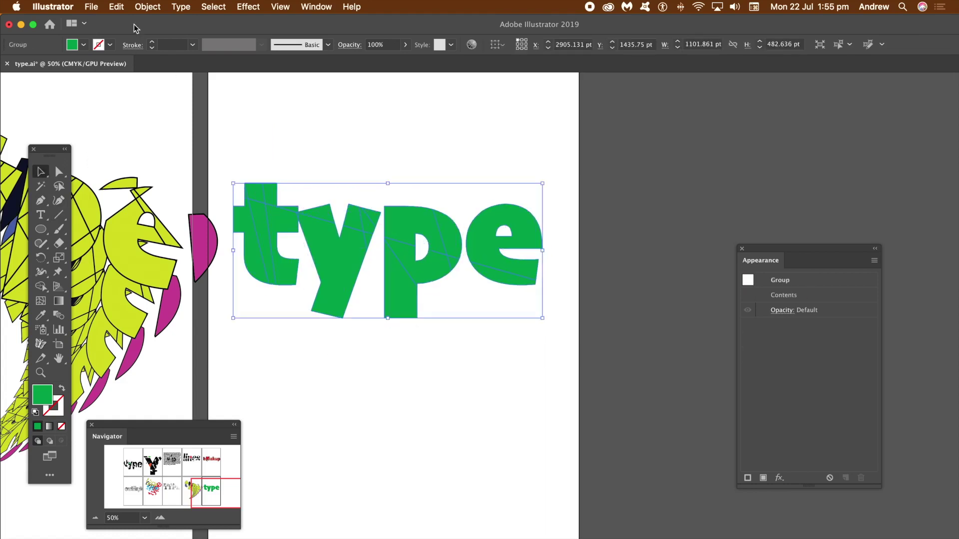
{"action": "left_click", "coordinate": [147, 6]}
{"action": "left_click", "coordinate": [151, 62]}
{"action": "left_click", "coordinate": [420, 174]}
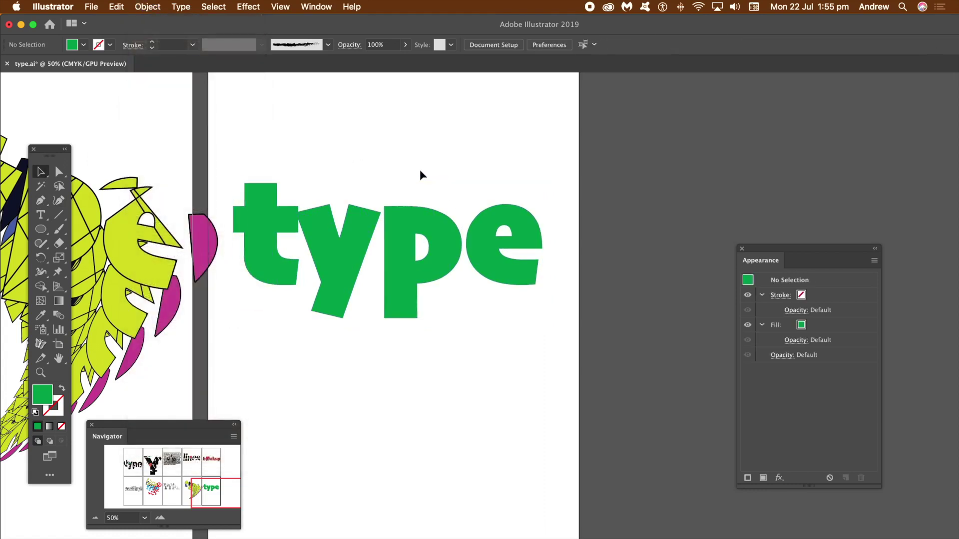
Pull the upper pieces of the green p and a small upper piece of the y up and to the left
{"action": "left_click_drag", "start_coordinate": [452, 231], "coordinate": [416, 208]}
{"action": "left_click_drag", "start_coordinate": [355, 212], "coordinate": [347, 200]}
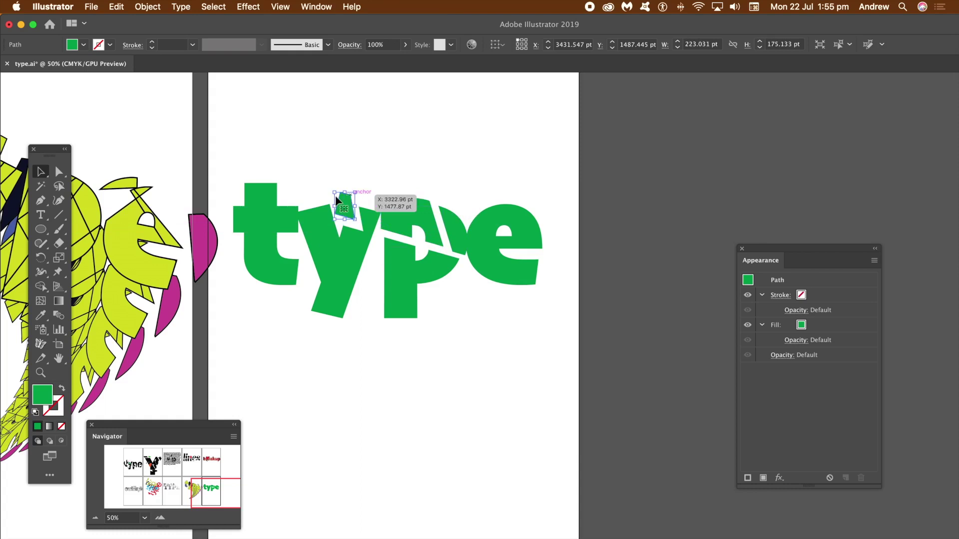